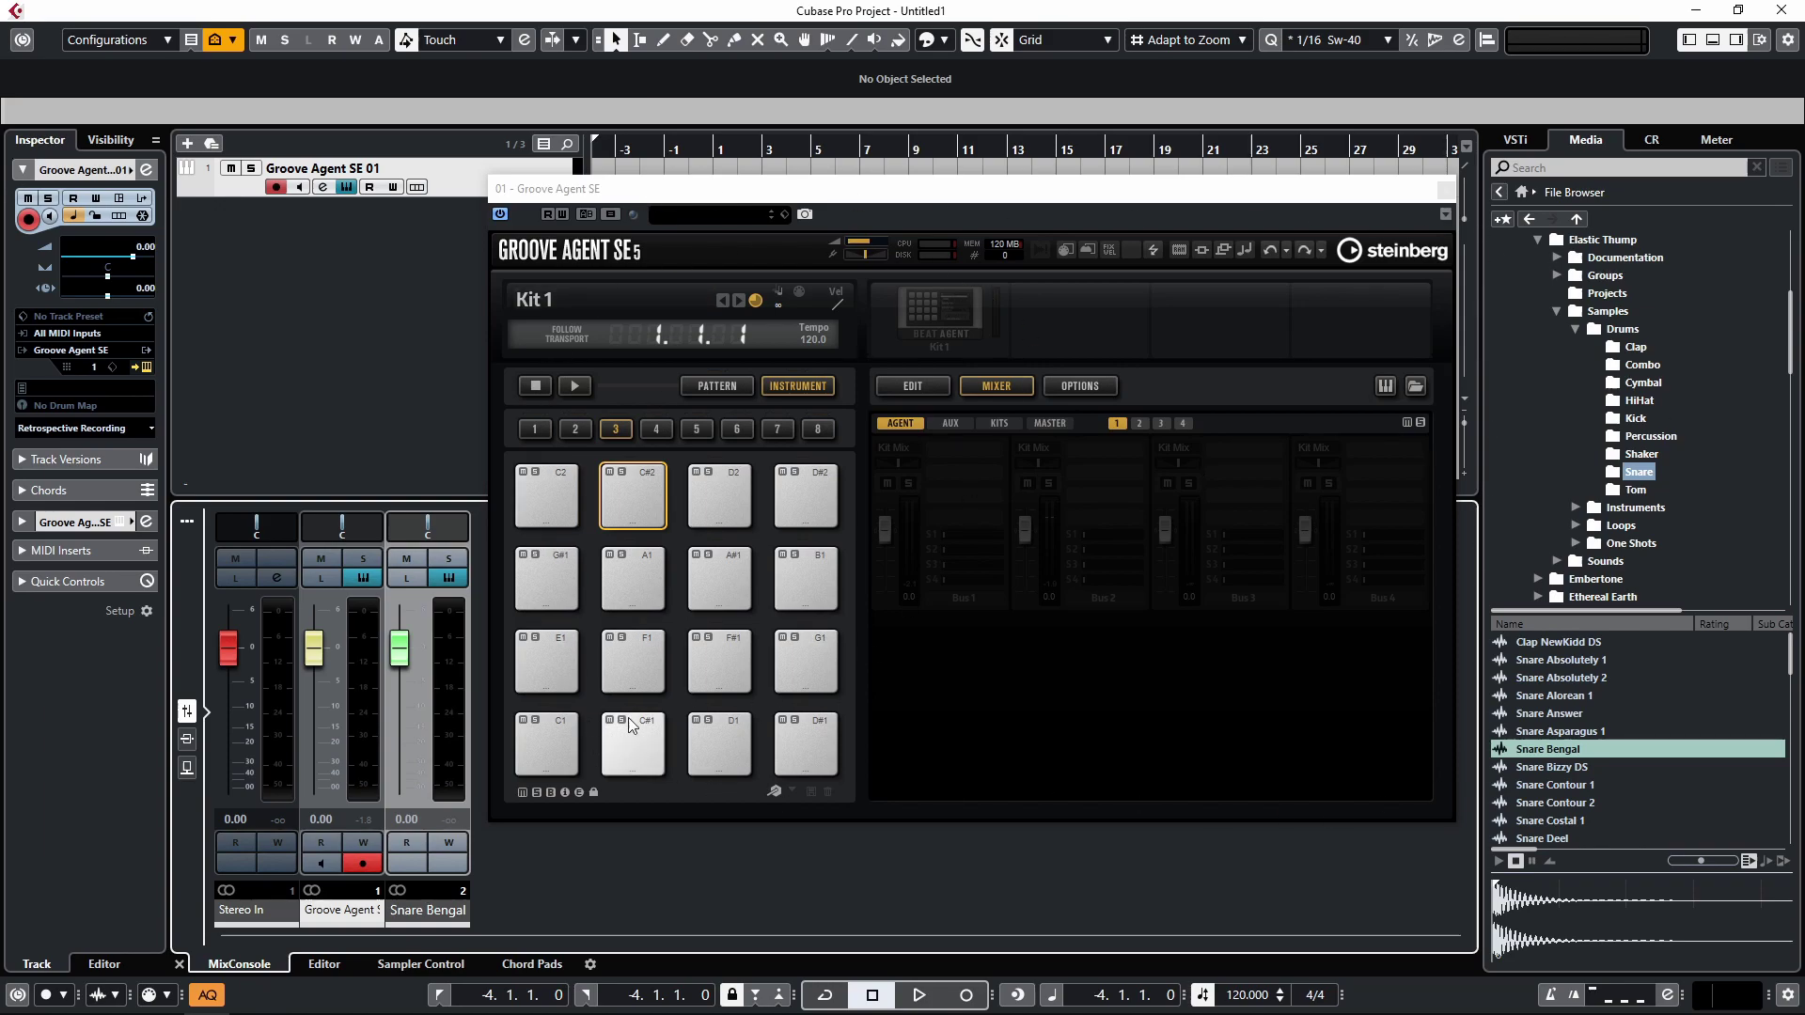
Step: Load Kick Bengal 1 from the Kick samples onto the empty C1 pad
left_click_drag(595, 190, 571, 171)
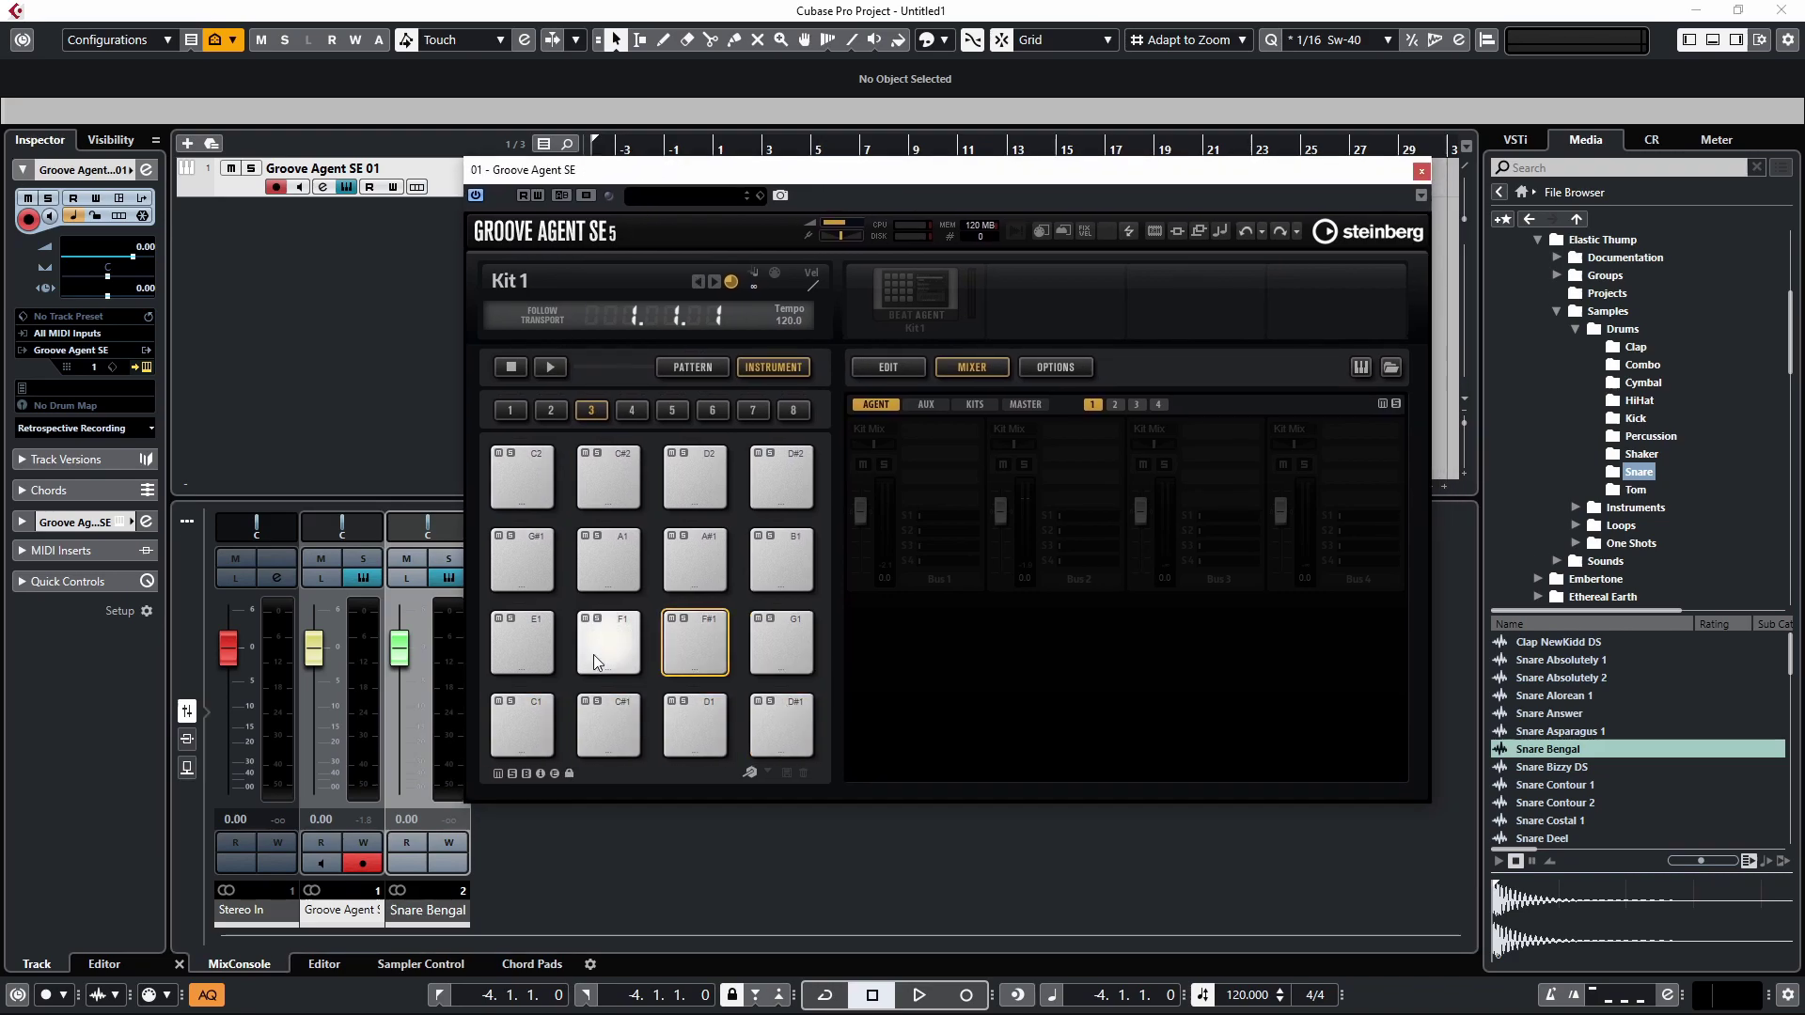
left_click(523, 643)
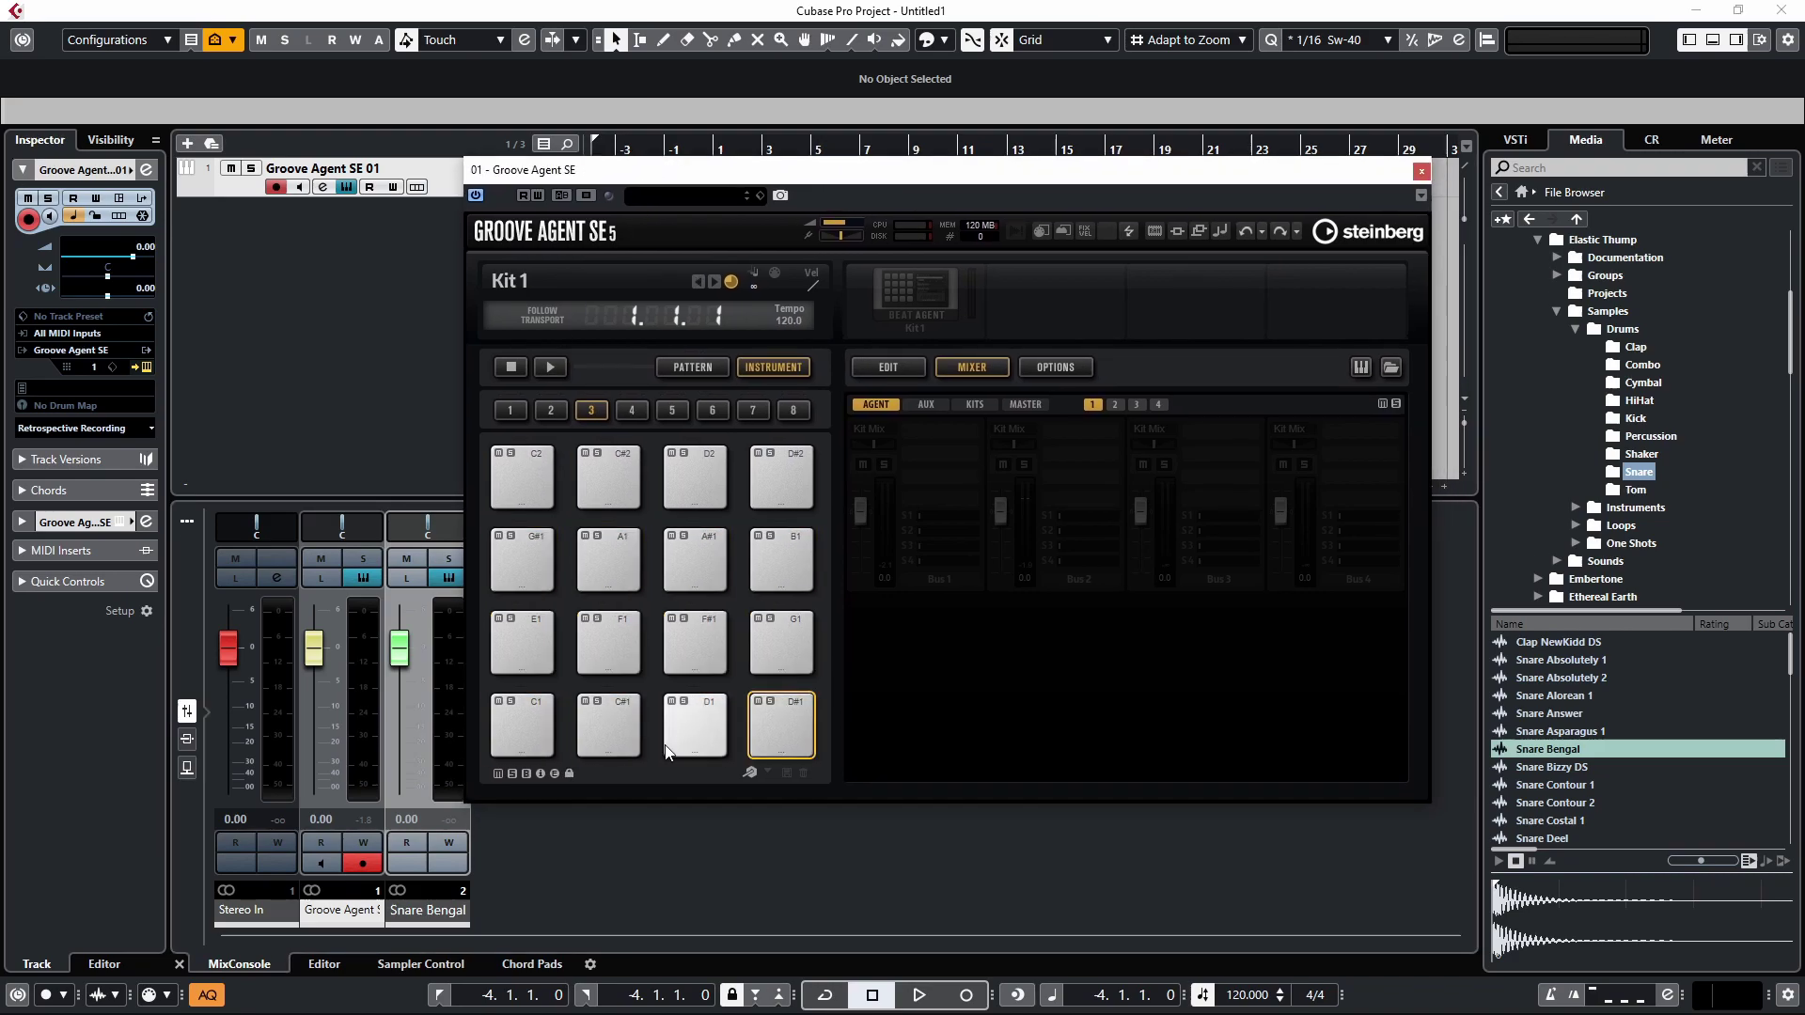
left_click(523, 725)
left_click(680, 195)
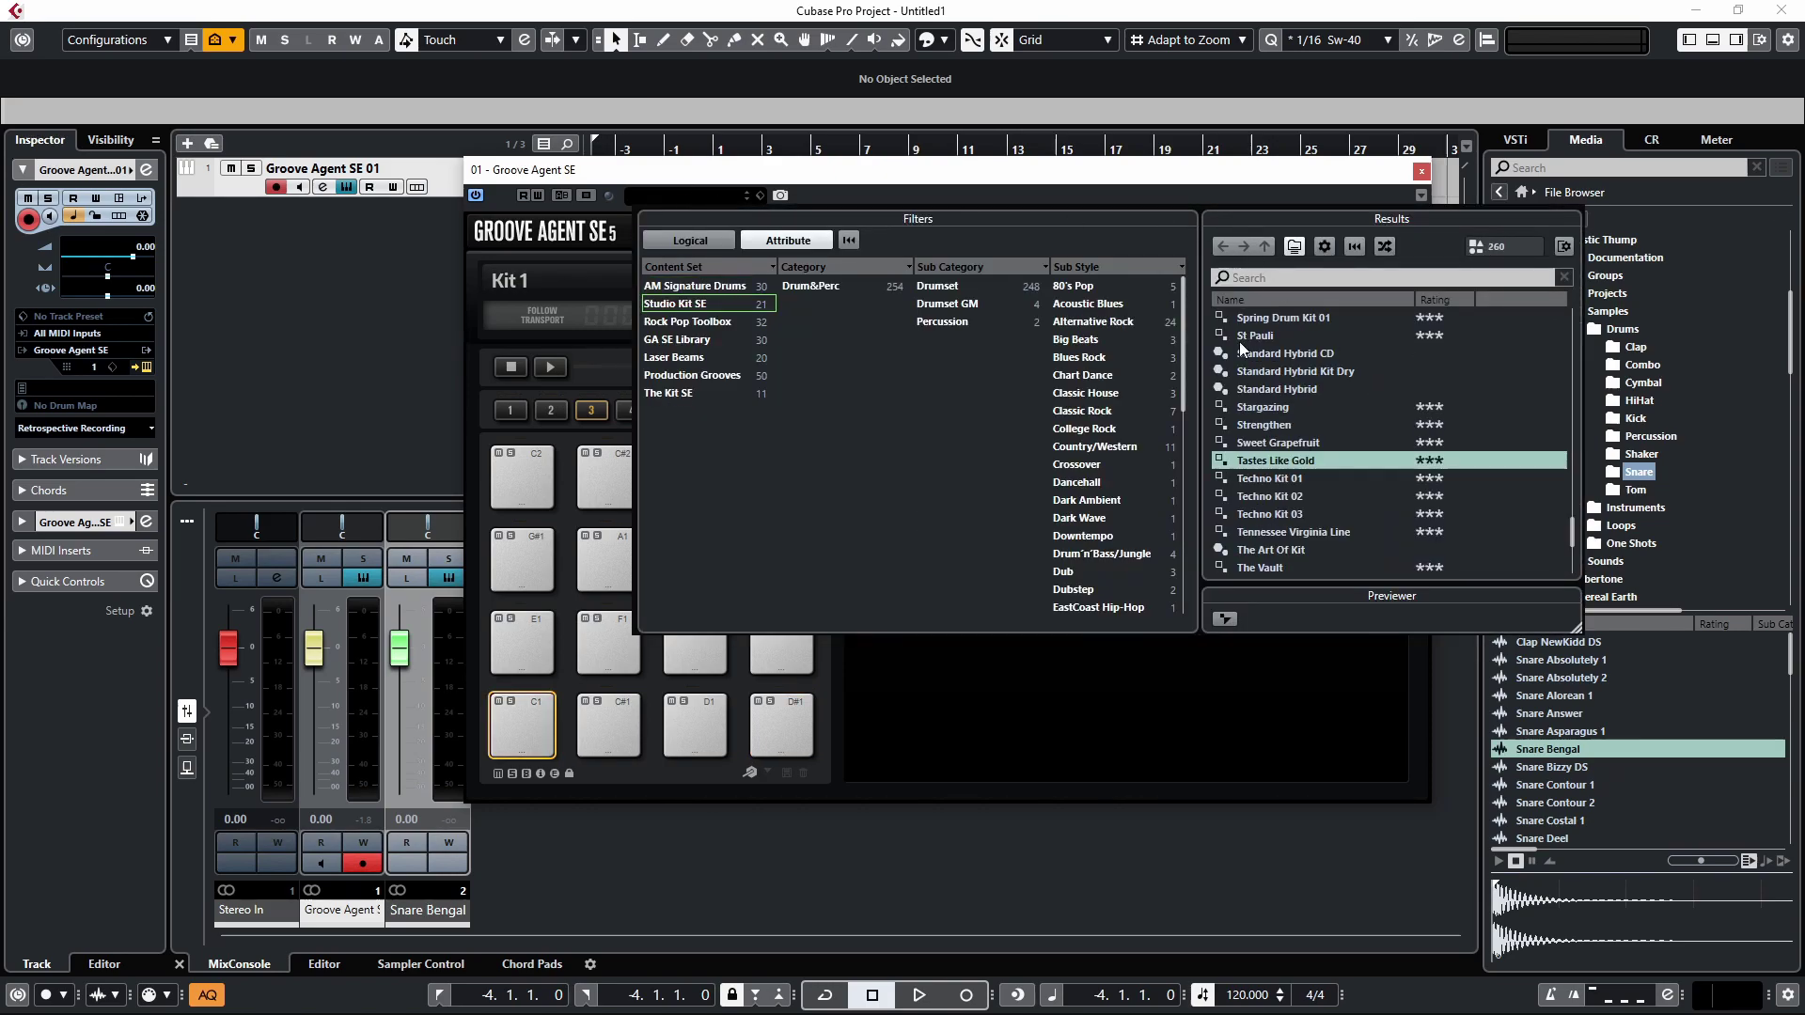
left_click(970, 679)
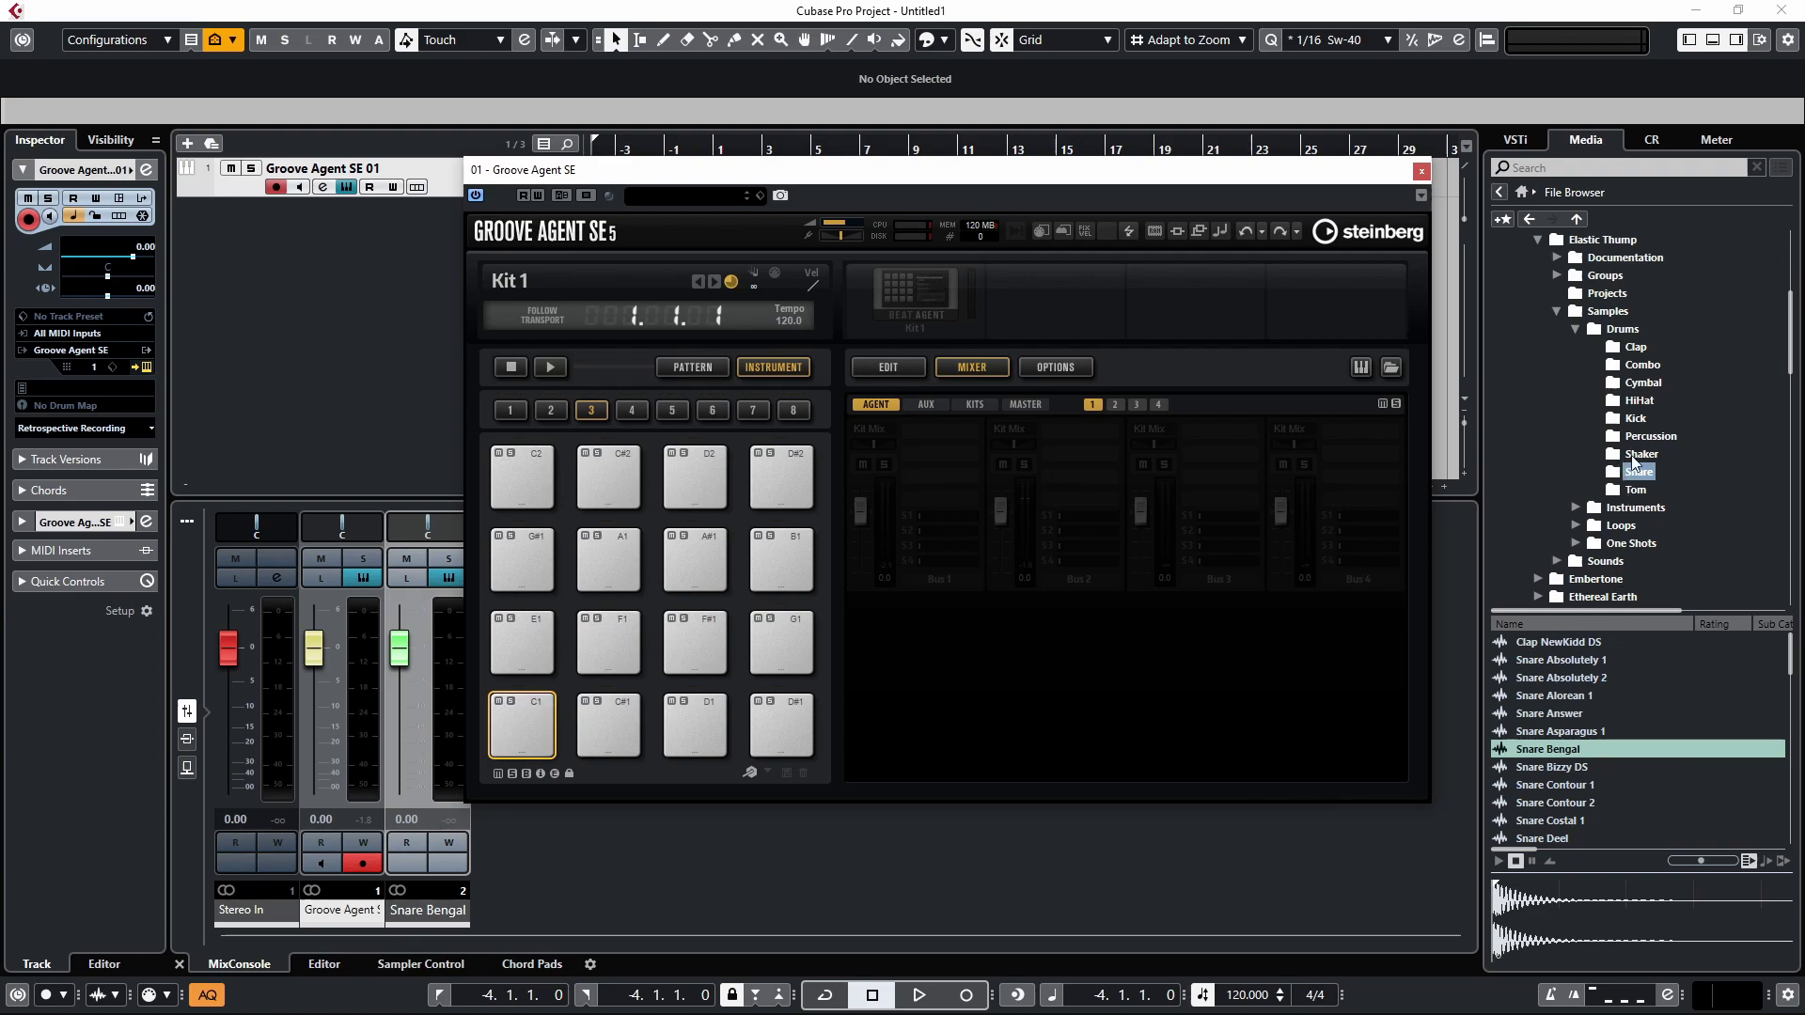
left_click(1636, 419)
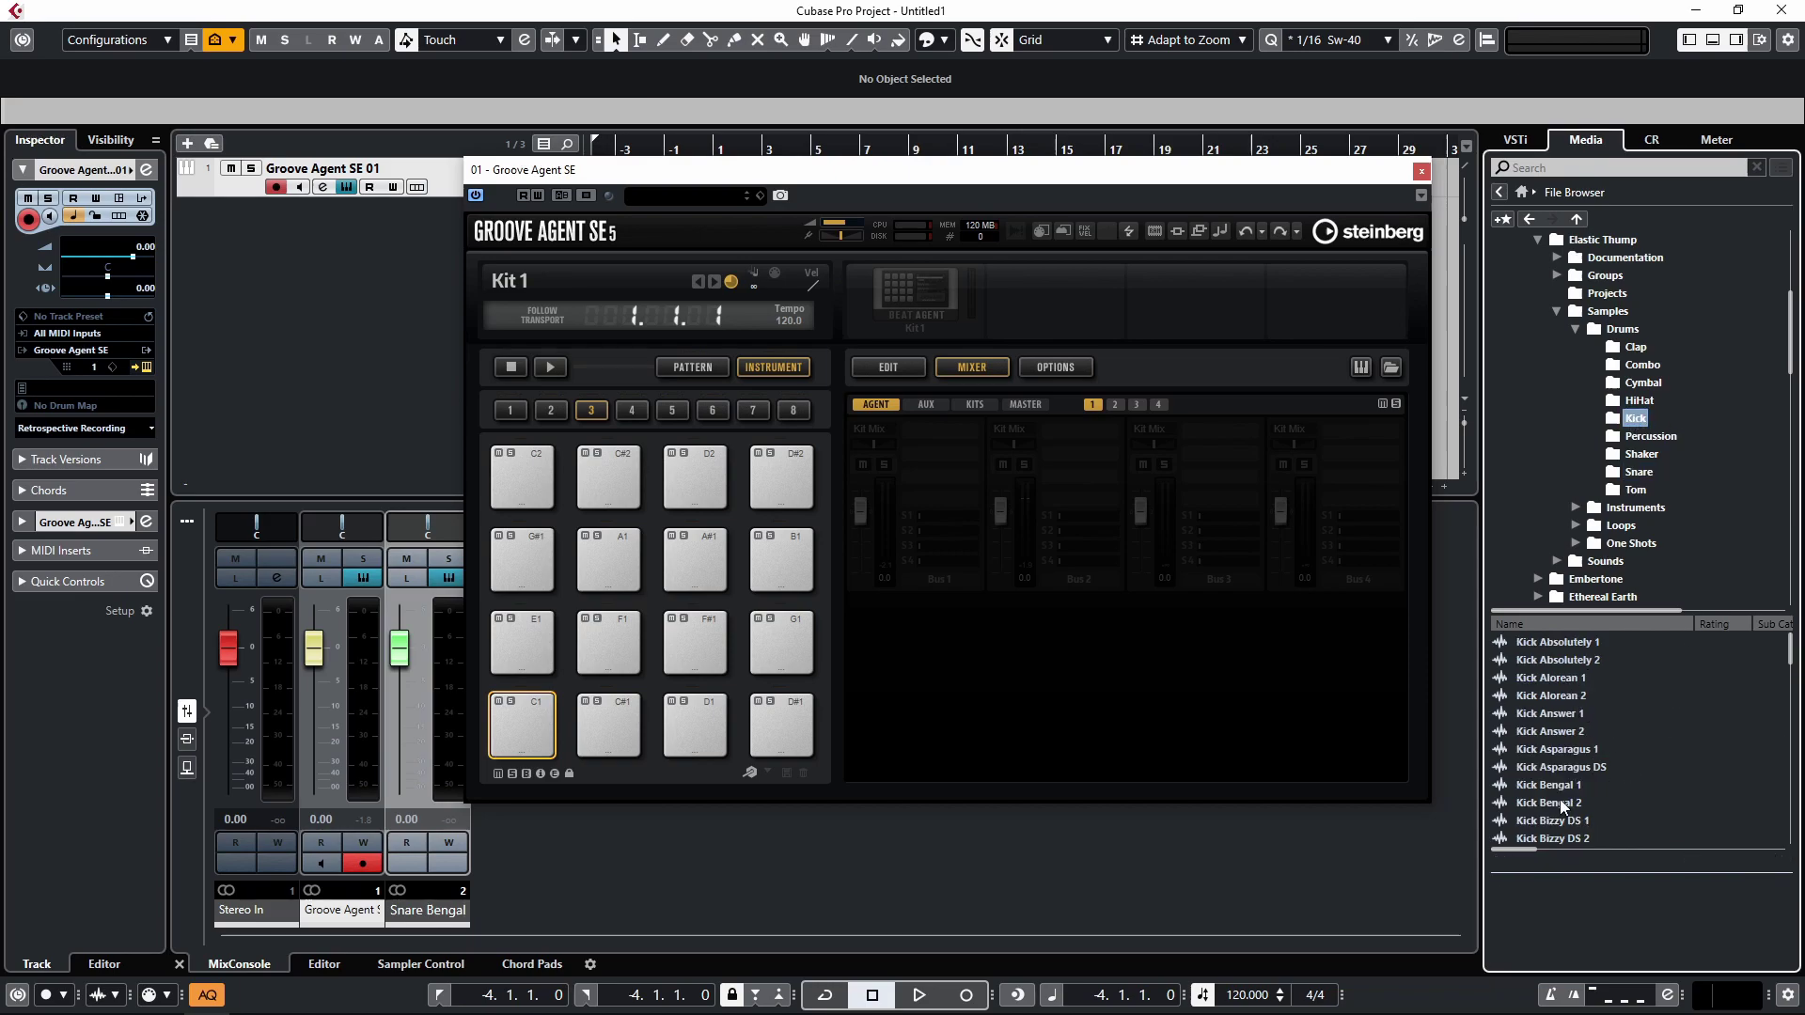
left_click_drag(1546, 785, 519, 728)
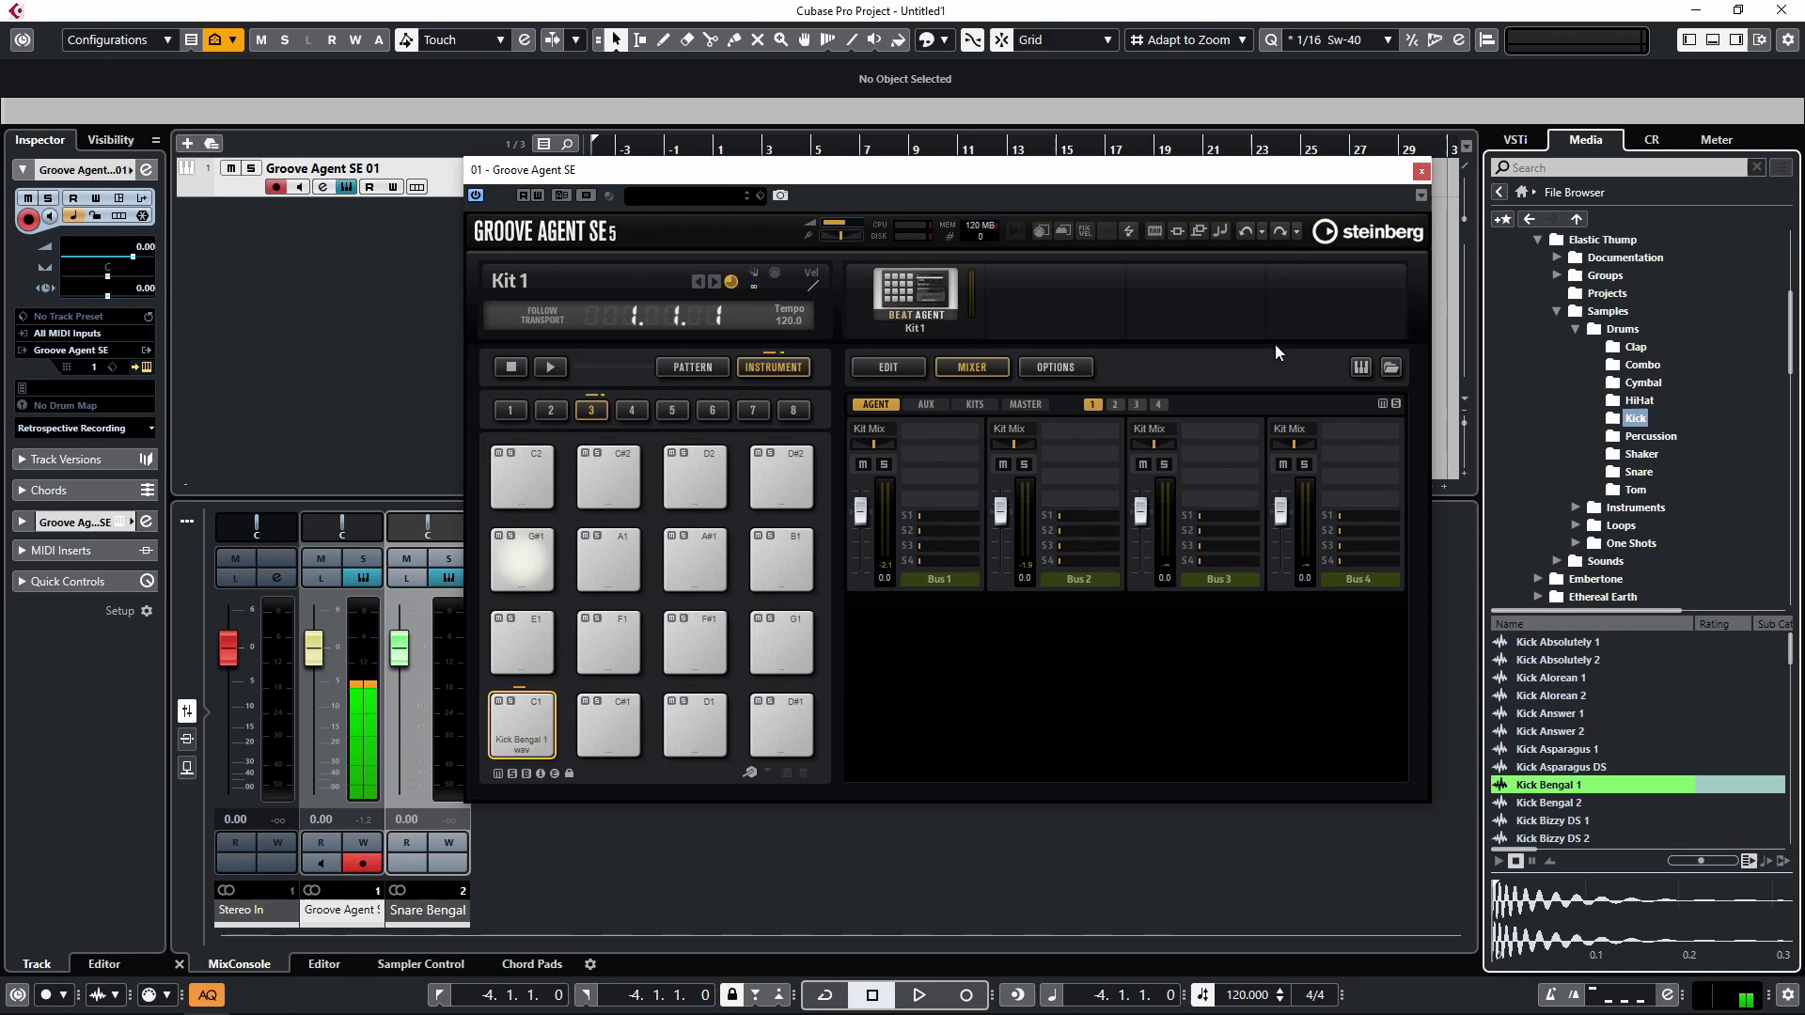
Step: Preview the snare samples and load Snare Deel onto the D1 pad
left_click(1640, 473)
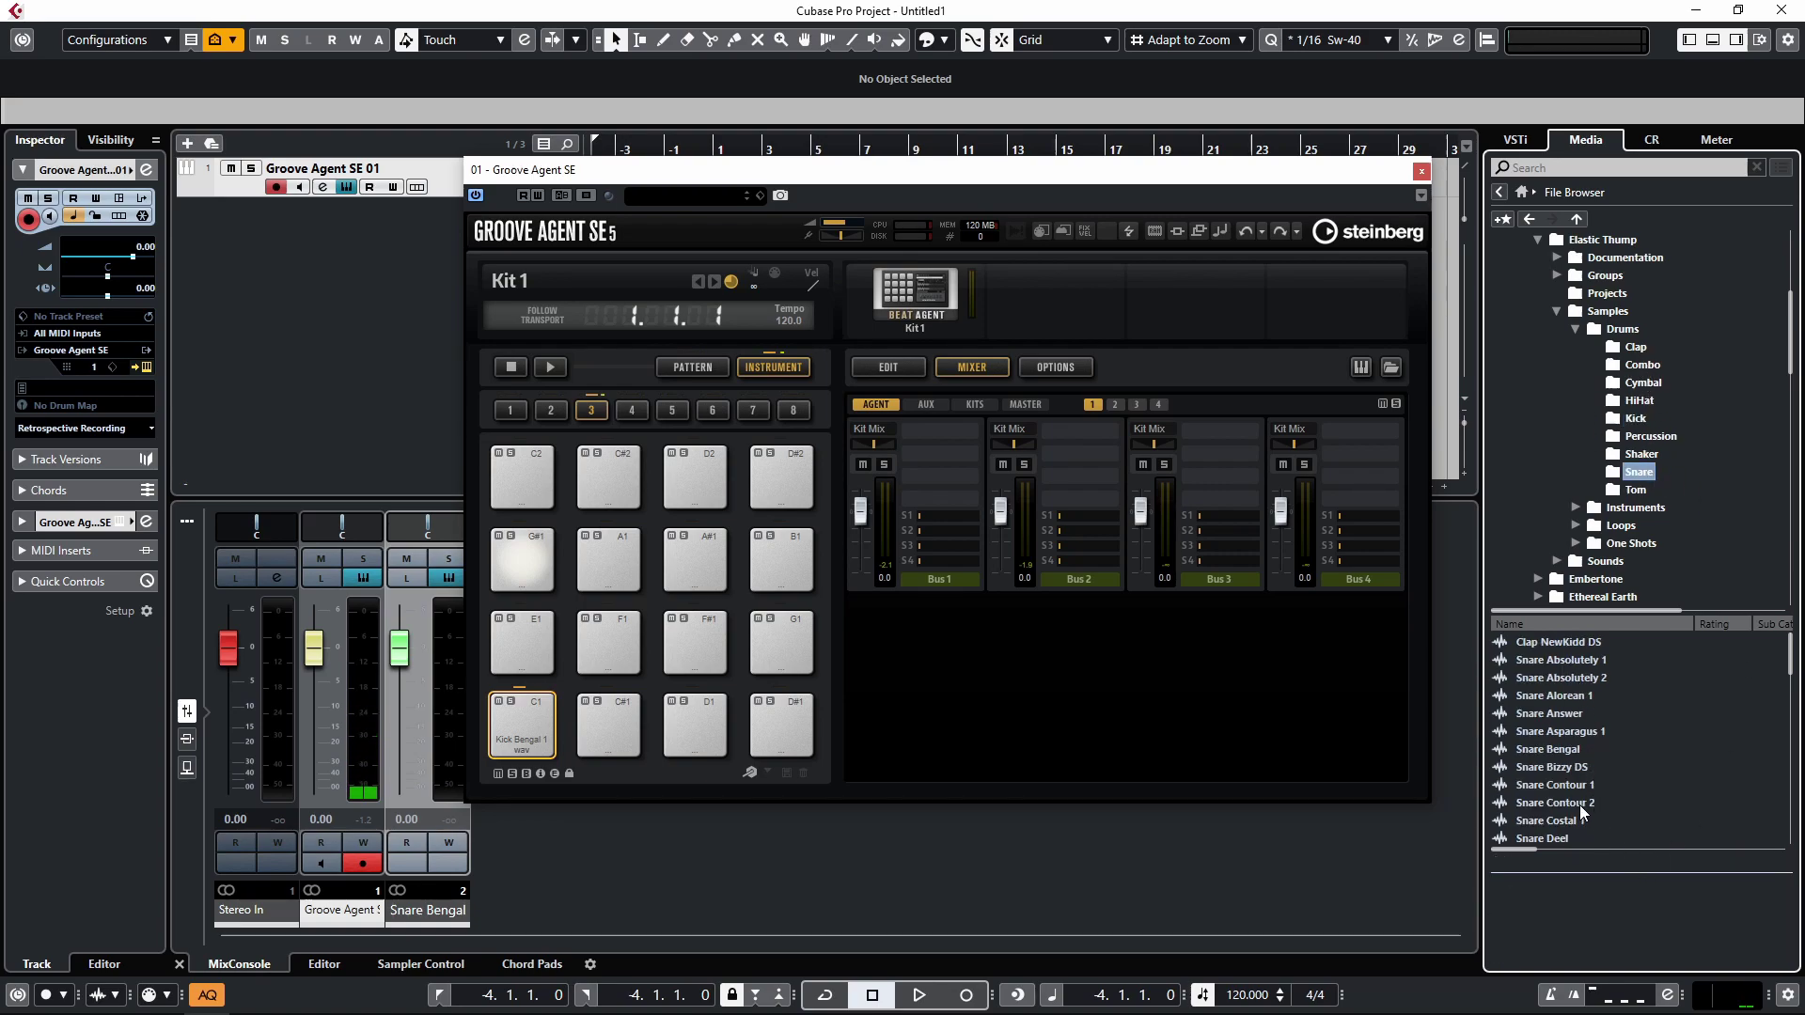
left_click(1580, 805)
left_click(1587, 787)
left_click(1548, 839)
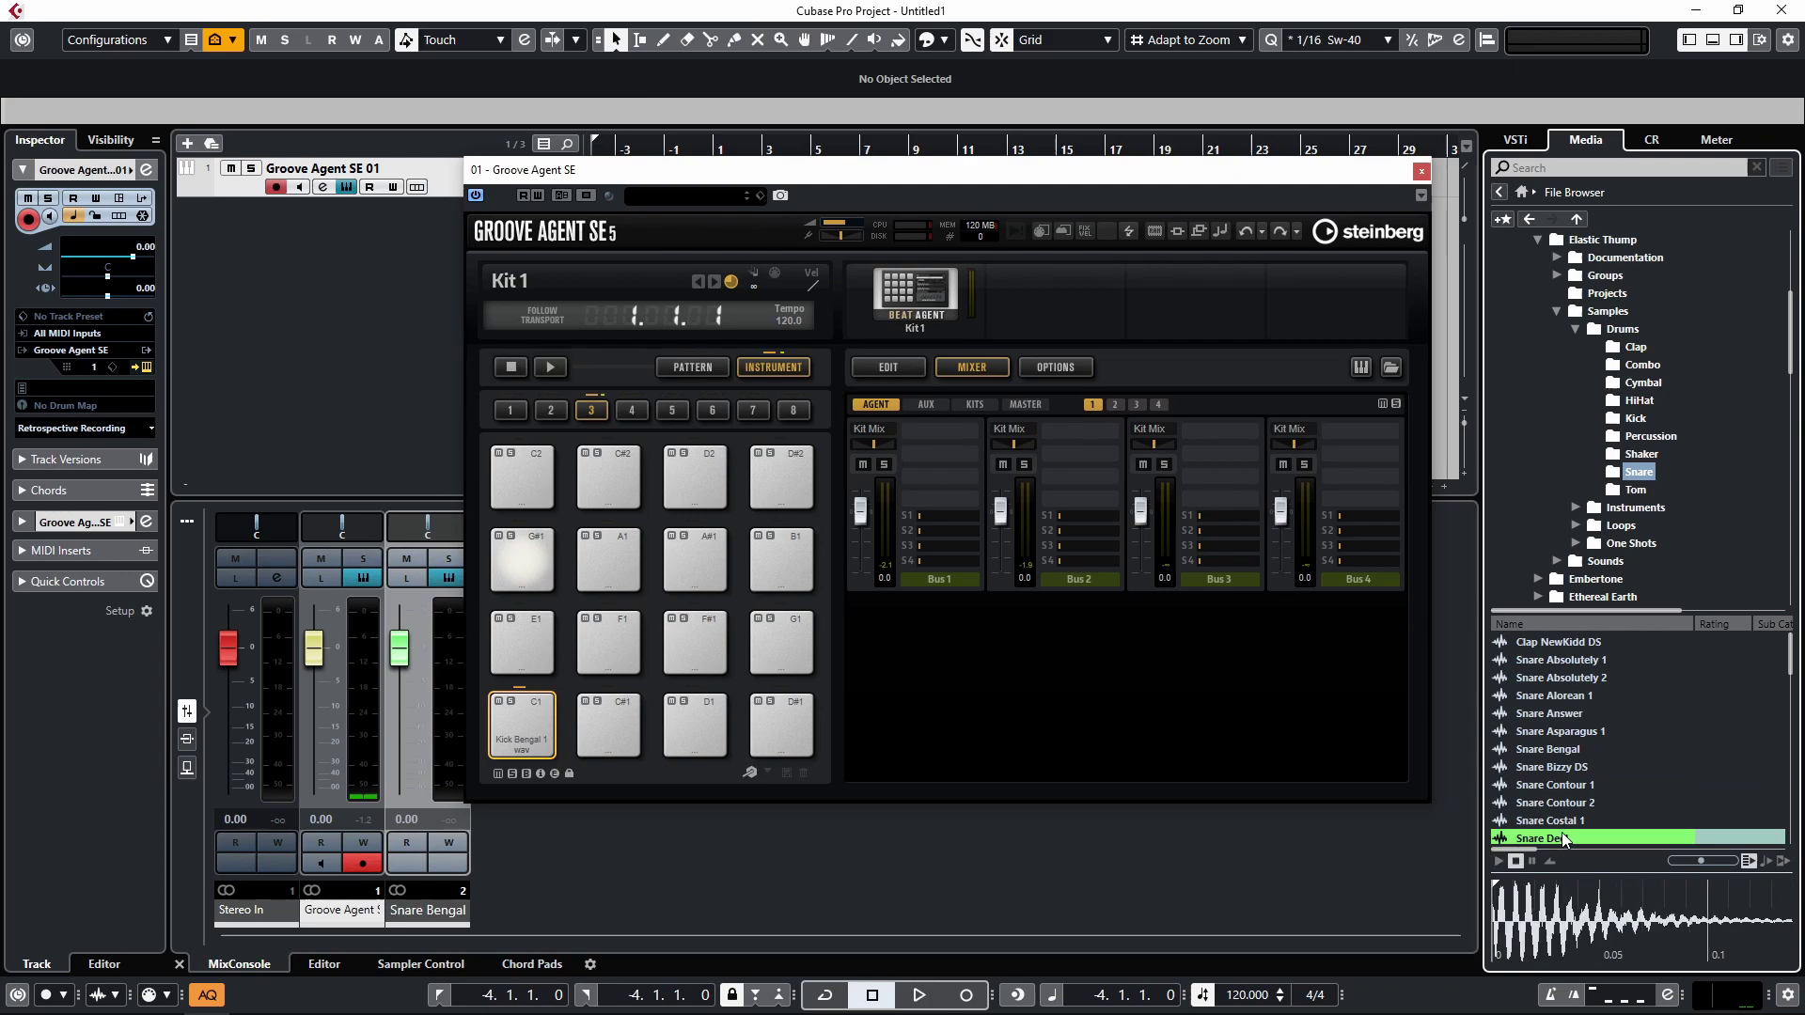
left_click_drag(1547, 841, 694, 726)
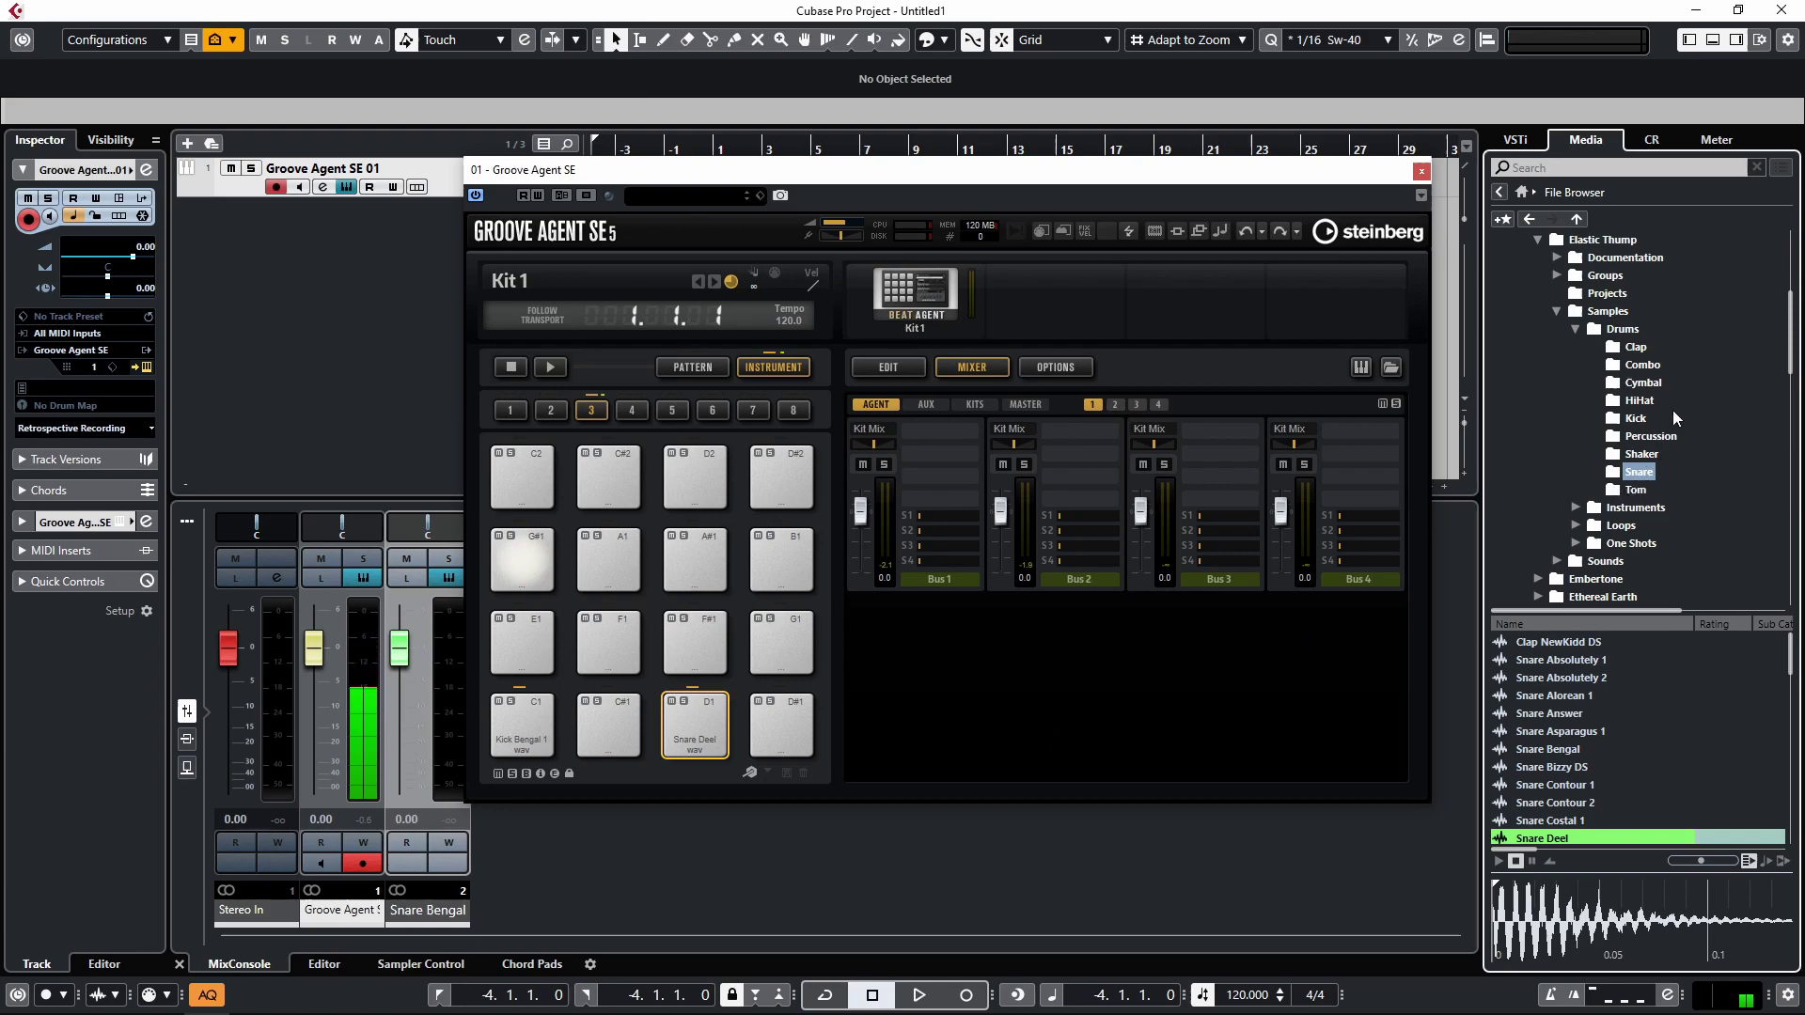
Step: Preview the hi-hat samples and load ClosedHH Bengal 2 onto the F#1 pad
left_click(1638, 401)
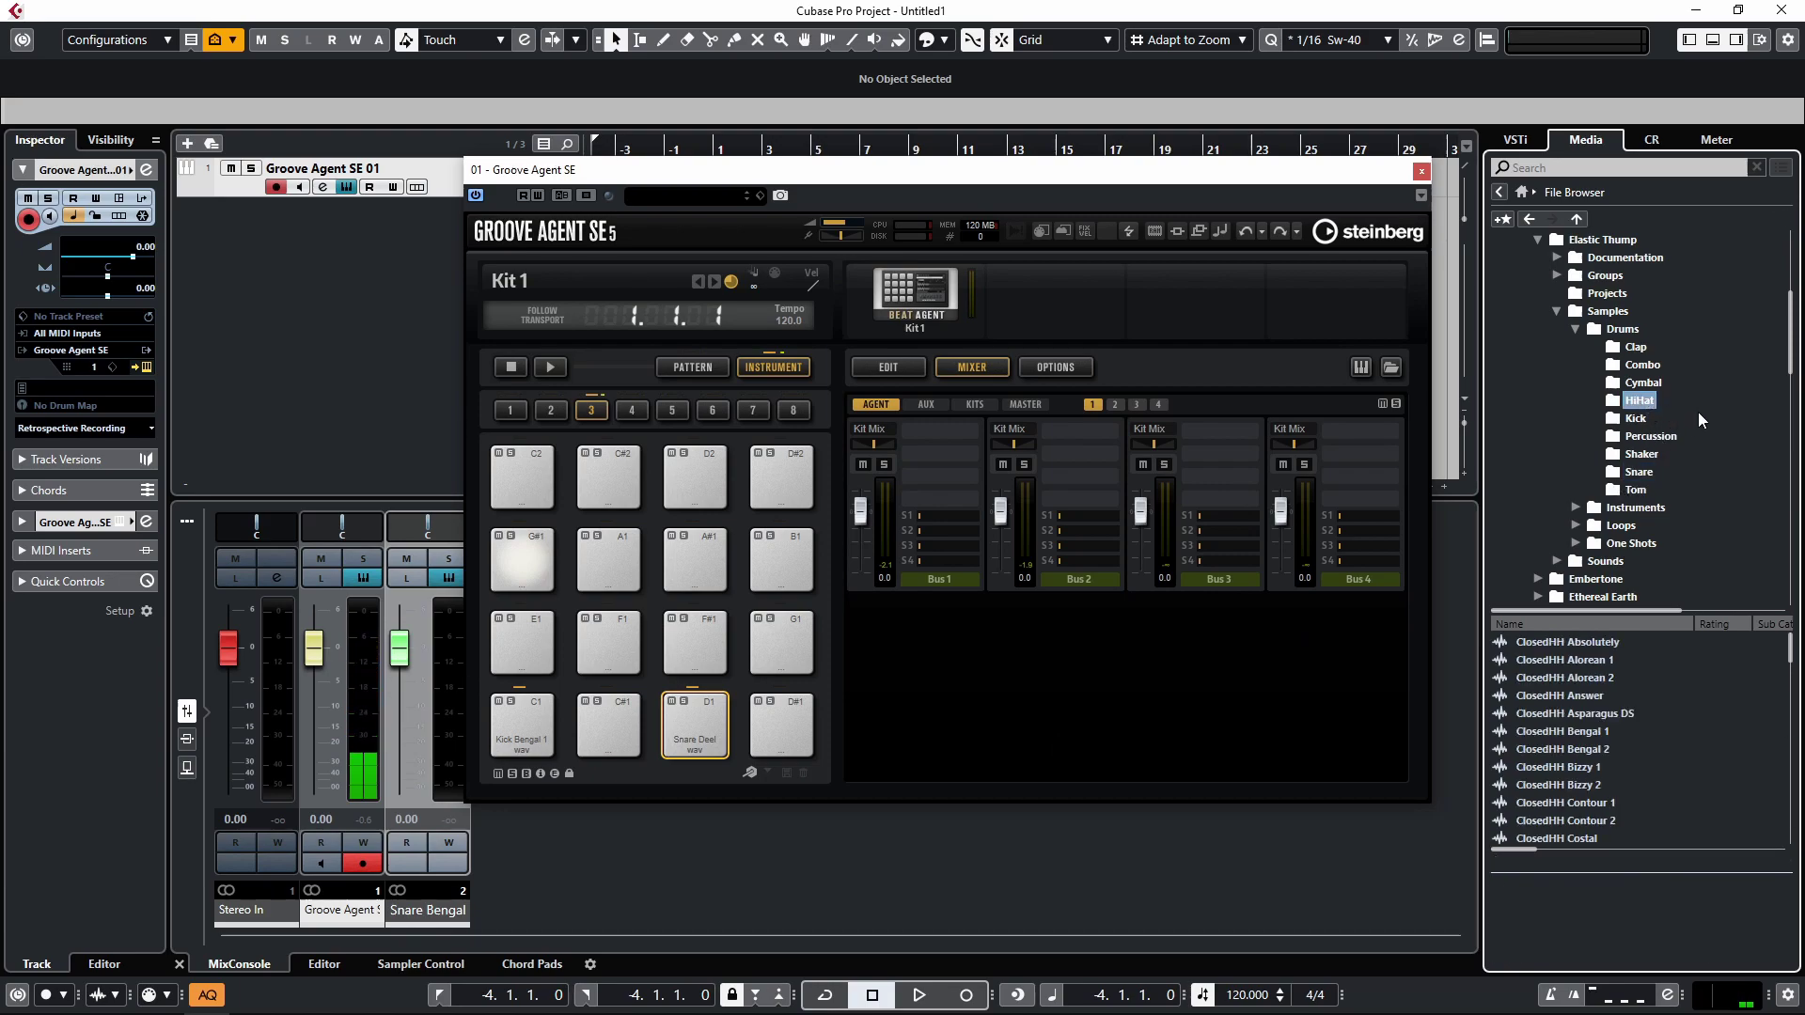
left_click(1599, 677)
left_click(1596, 782)
left_click(1598, 752)
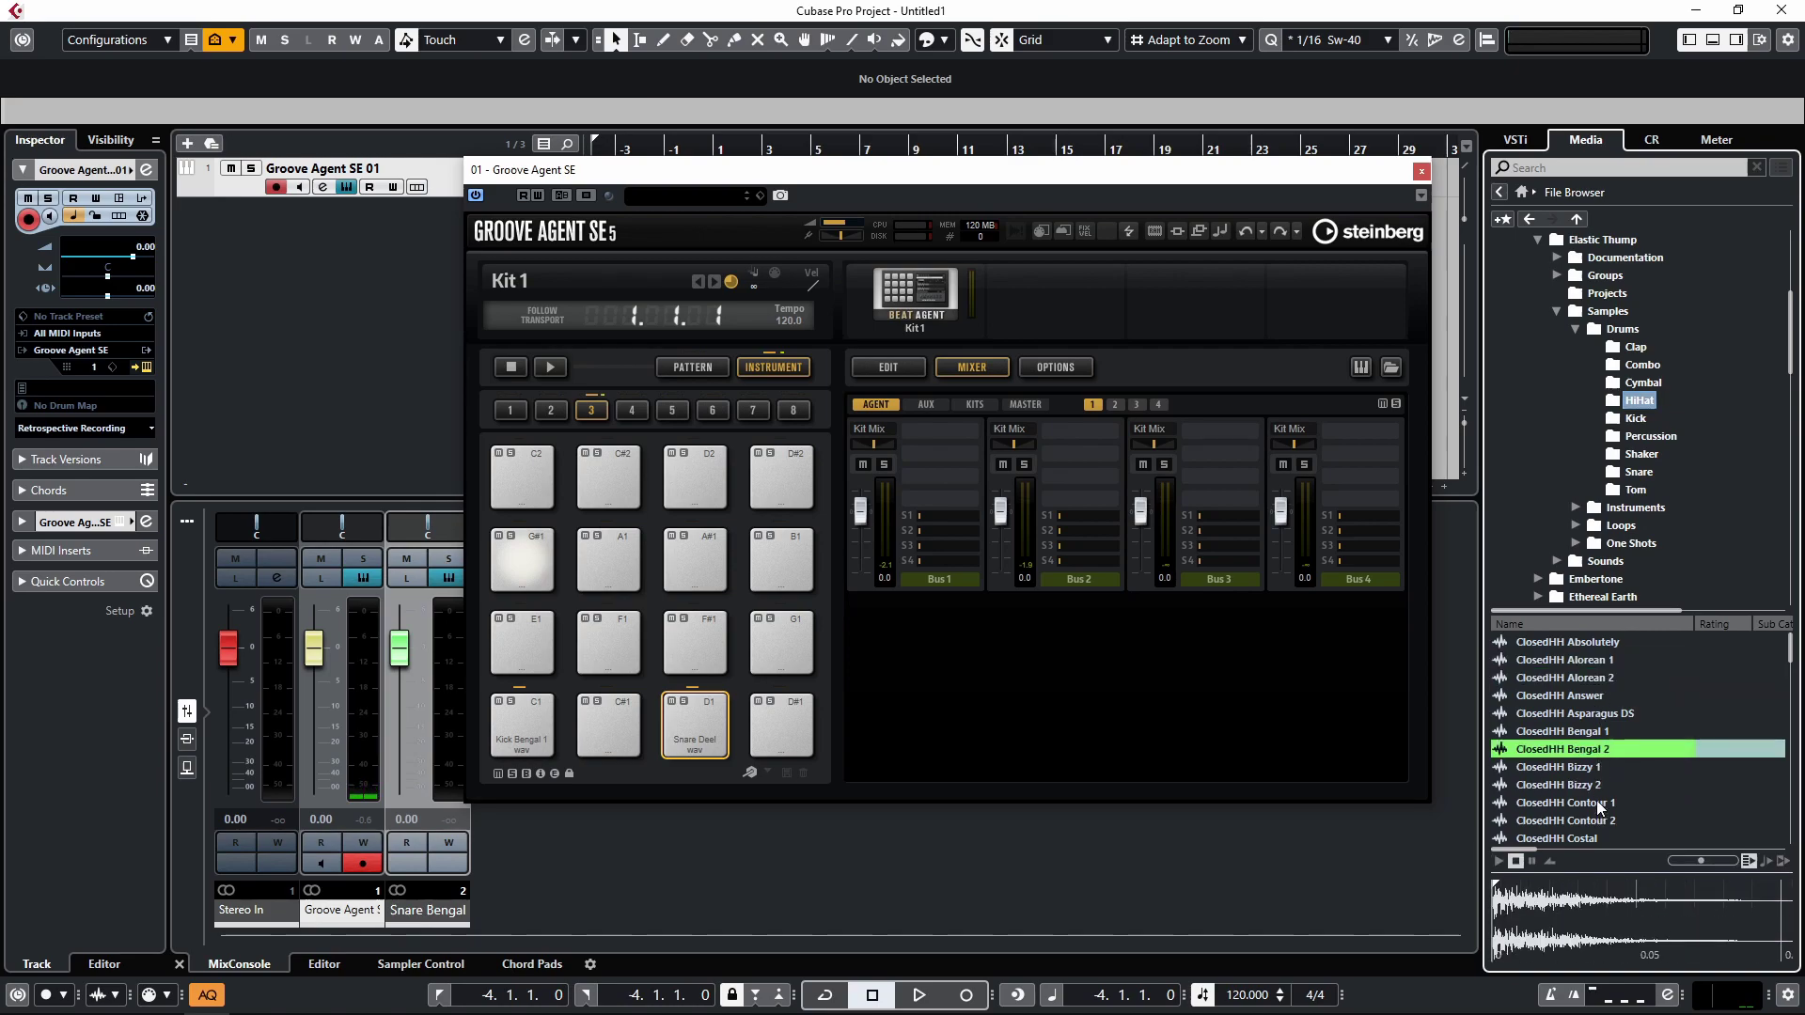
left_click_drag(1596, 749, 696, 643)
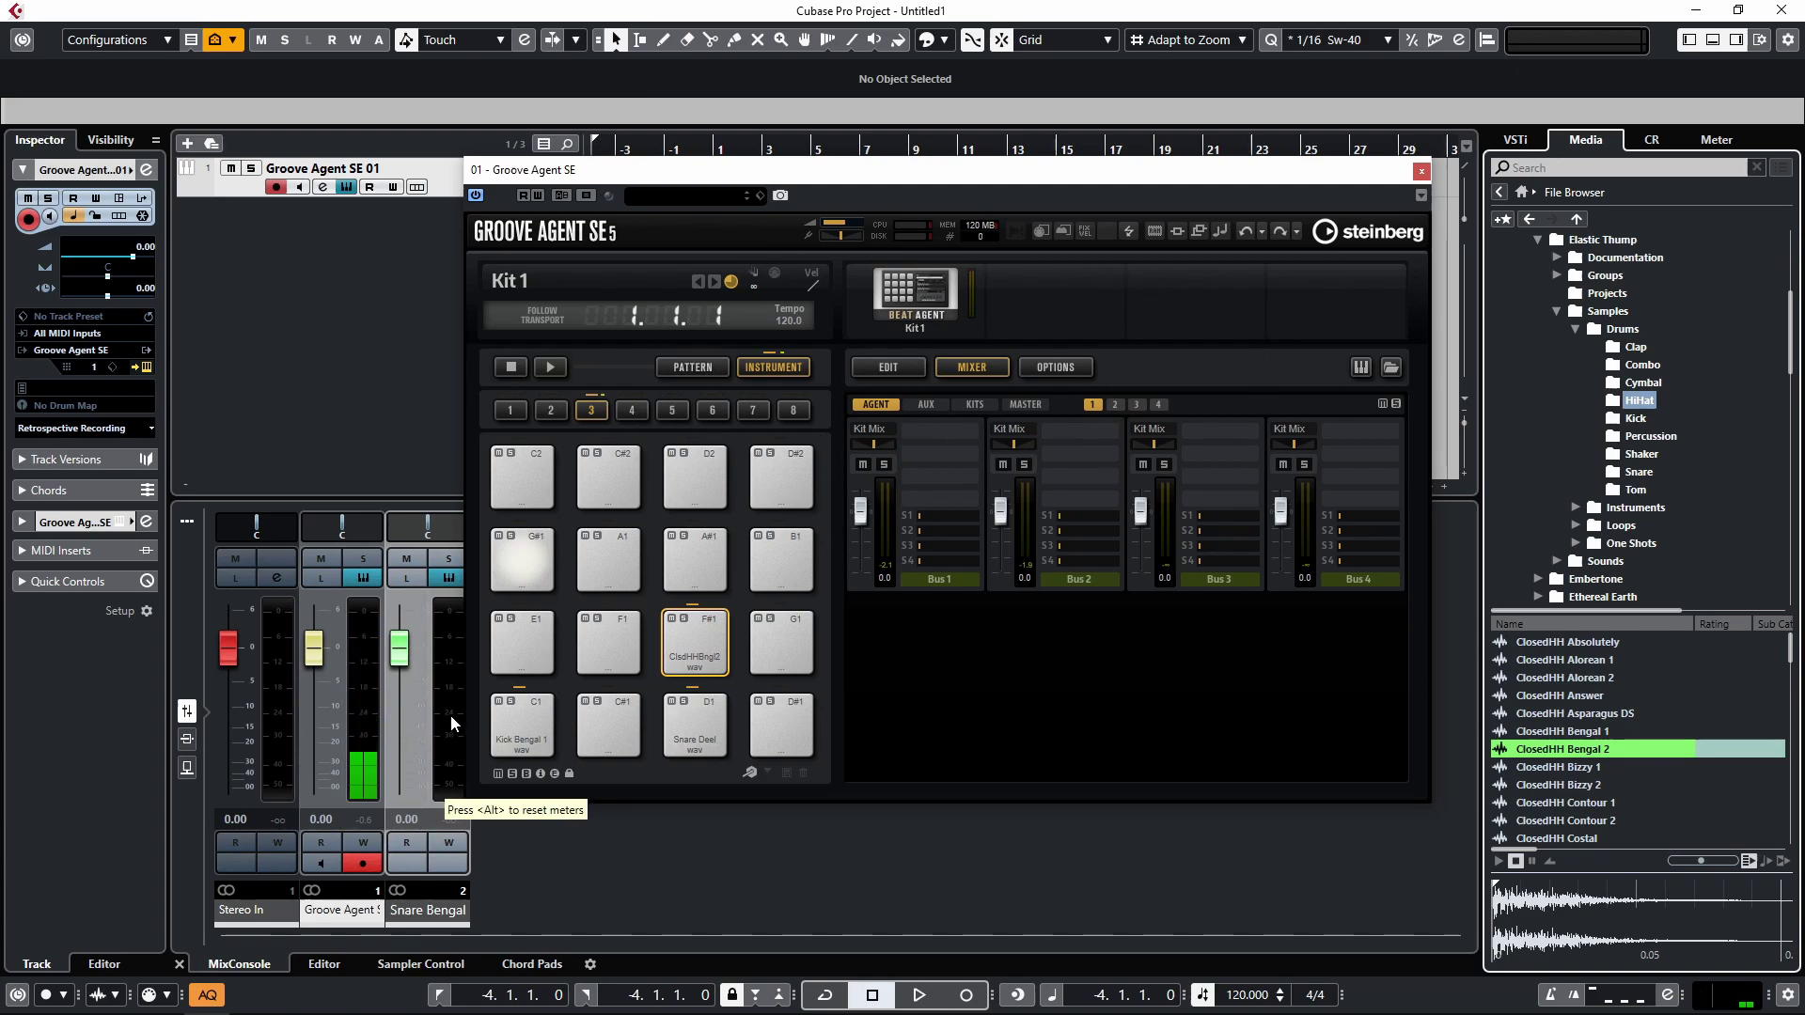
left_click(1027, 405)
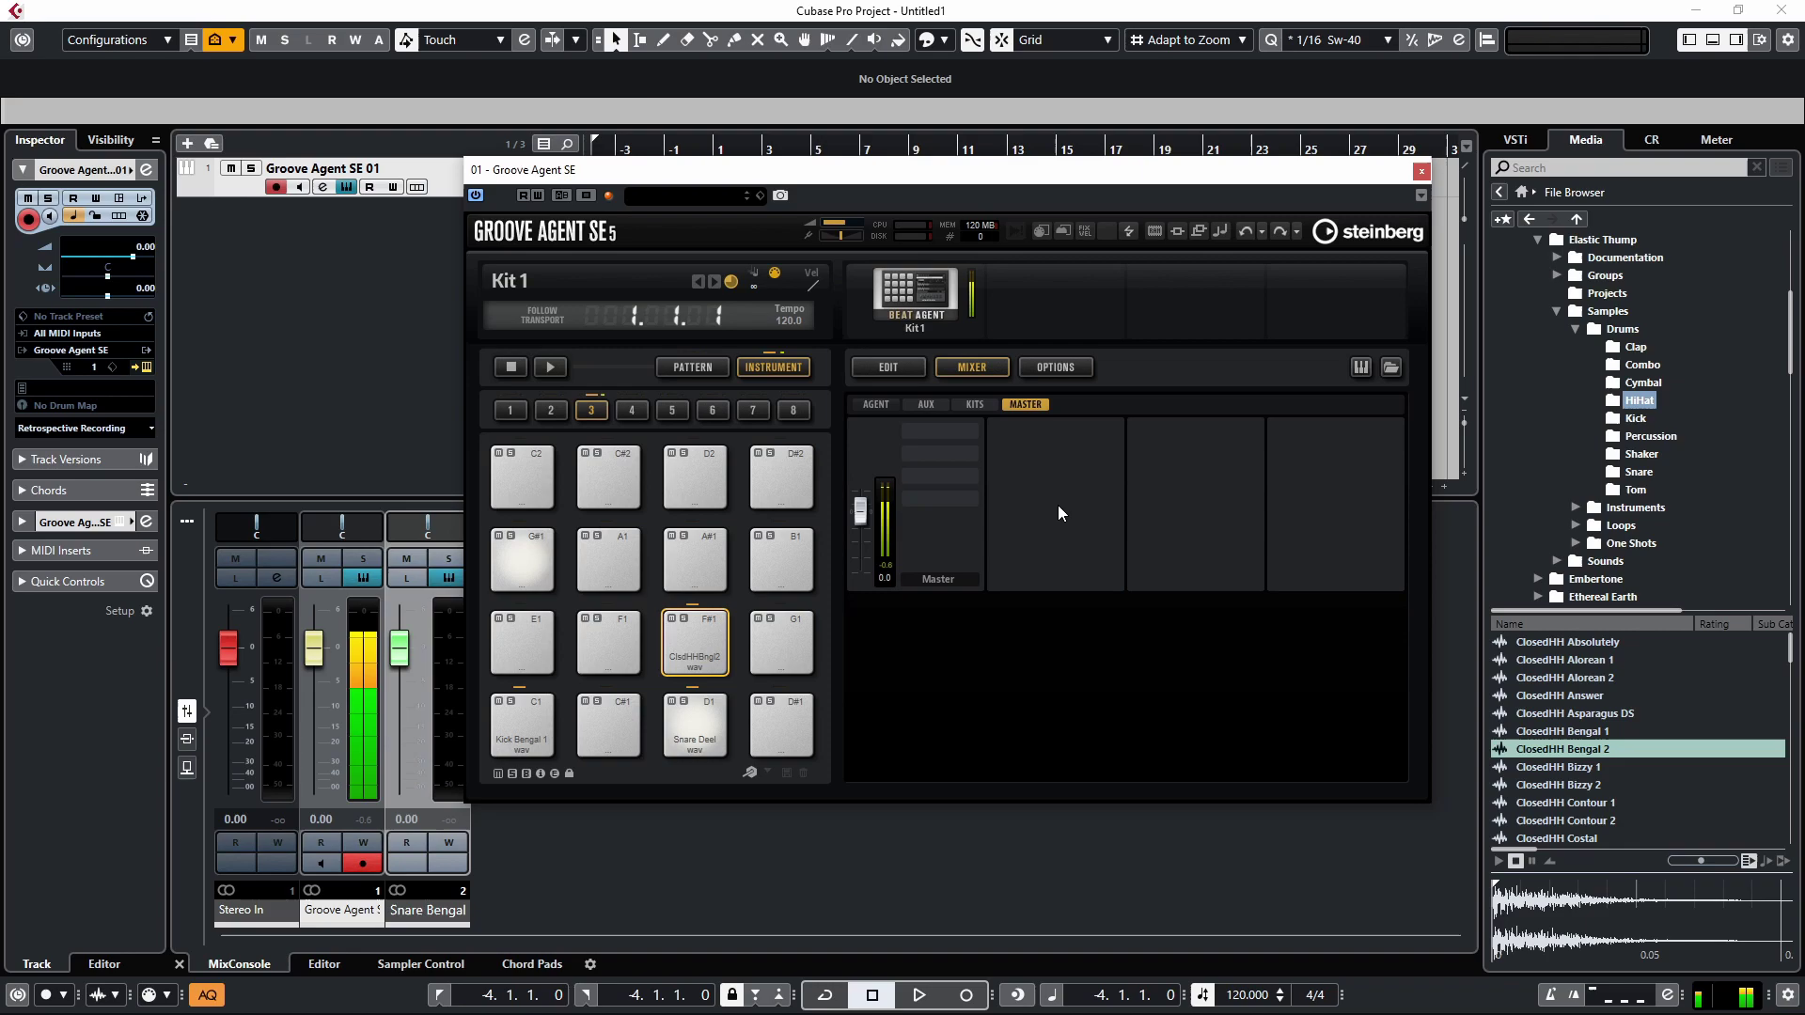
left_click(877, 405)
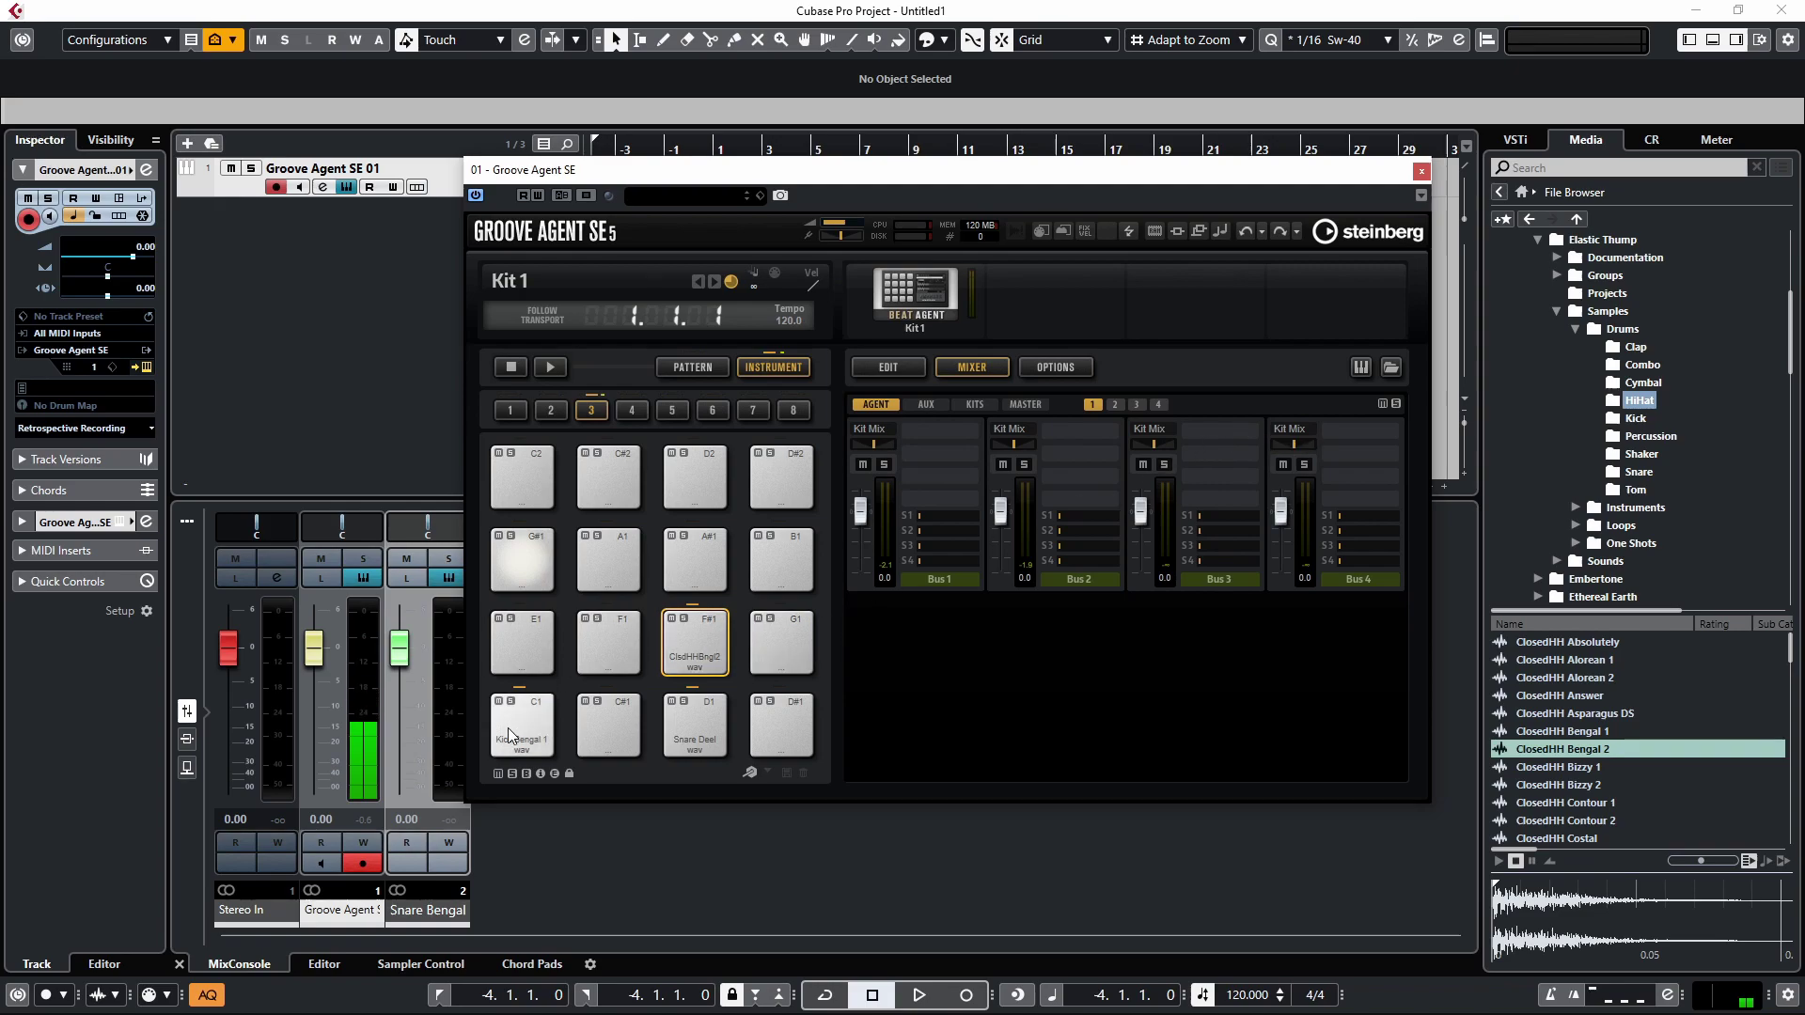
left_click(719, 697)
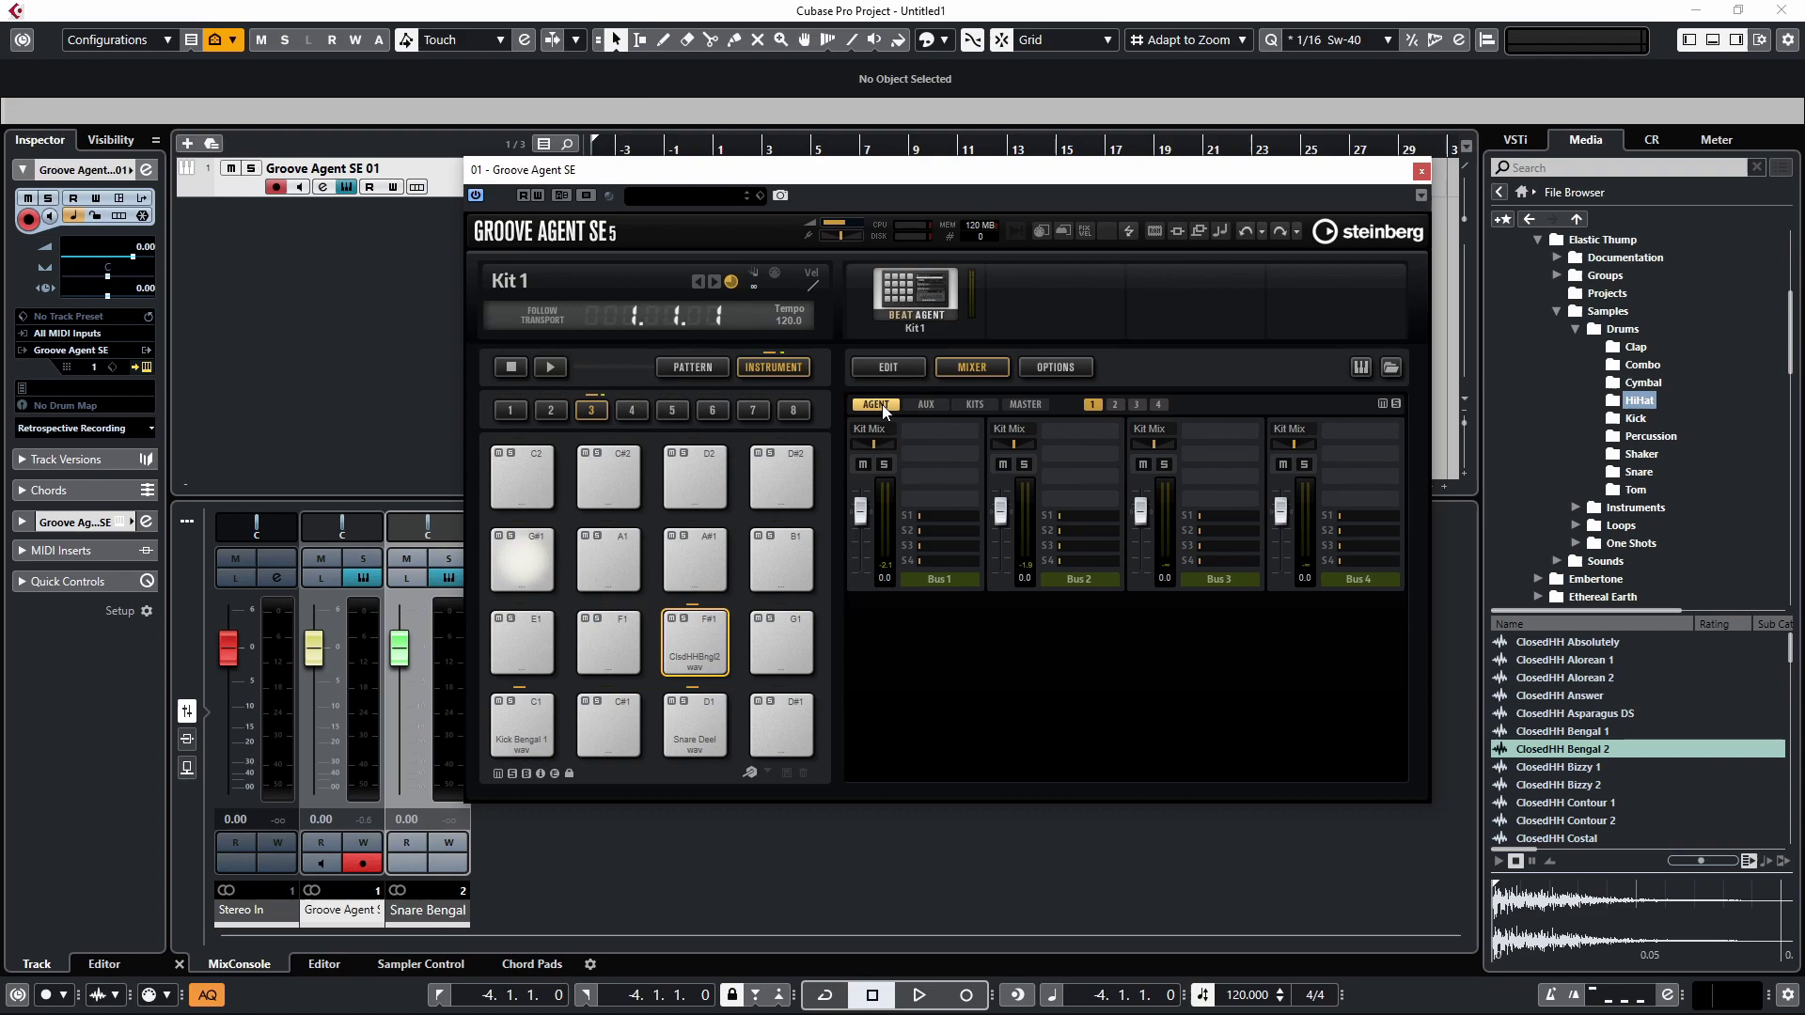
Step: Assign the kick pad C1's output to Agent Bus 1
left_click(510, 728)
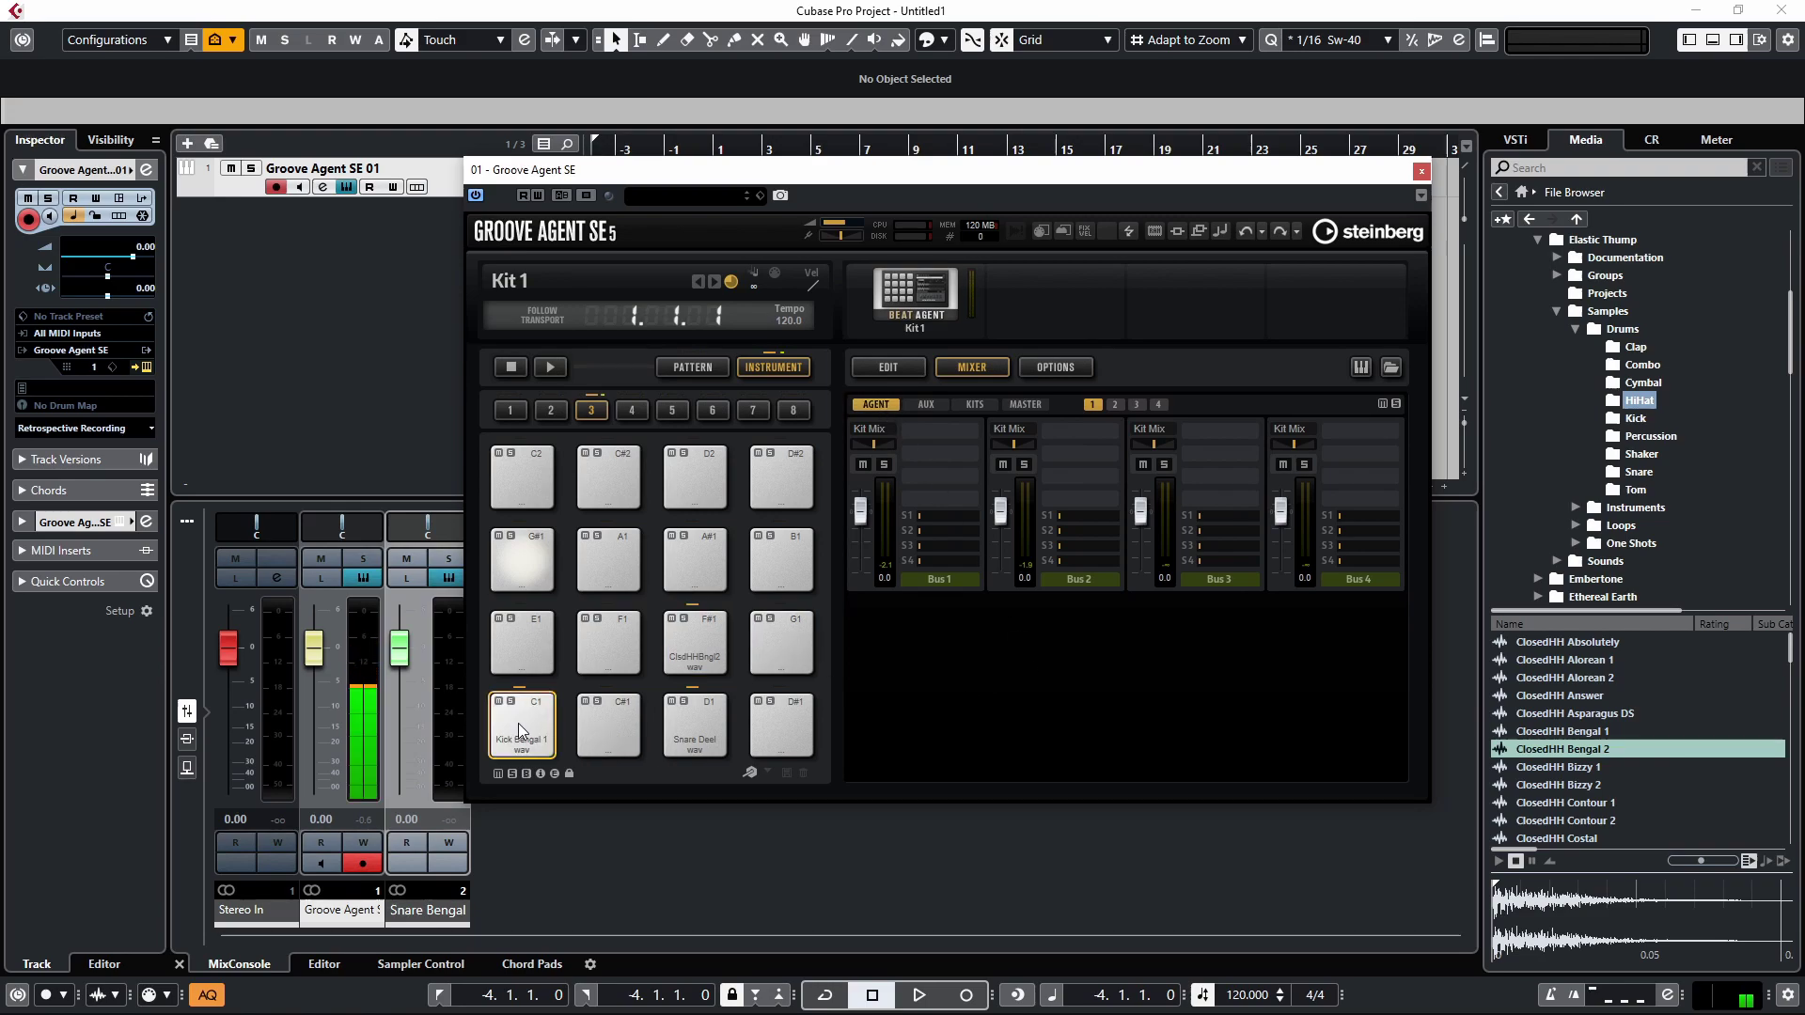
right_click(517, 724)
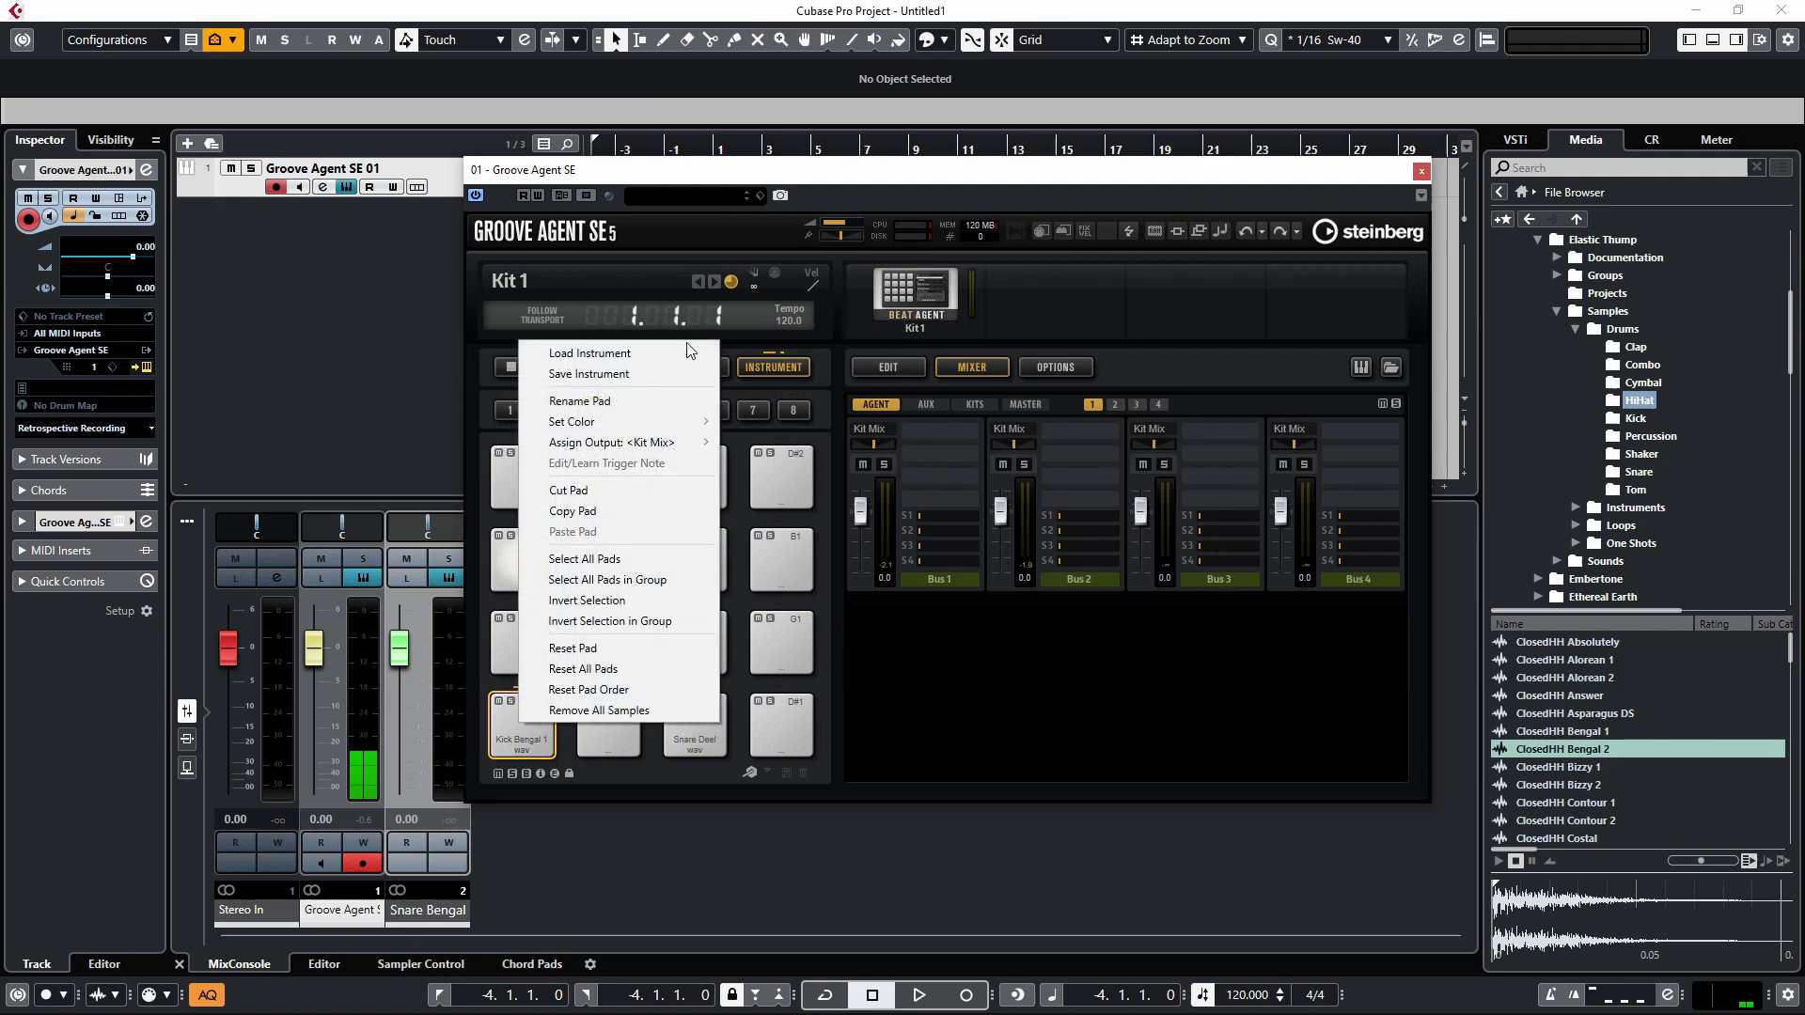
mouse_move(583, 449)
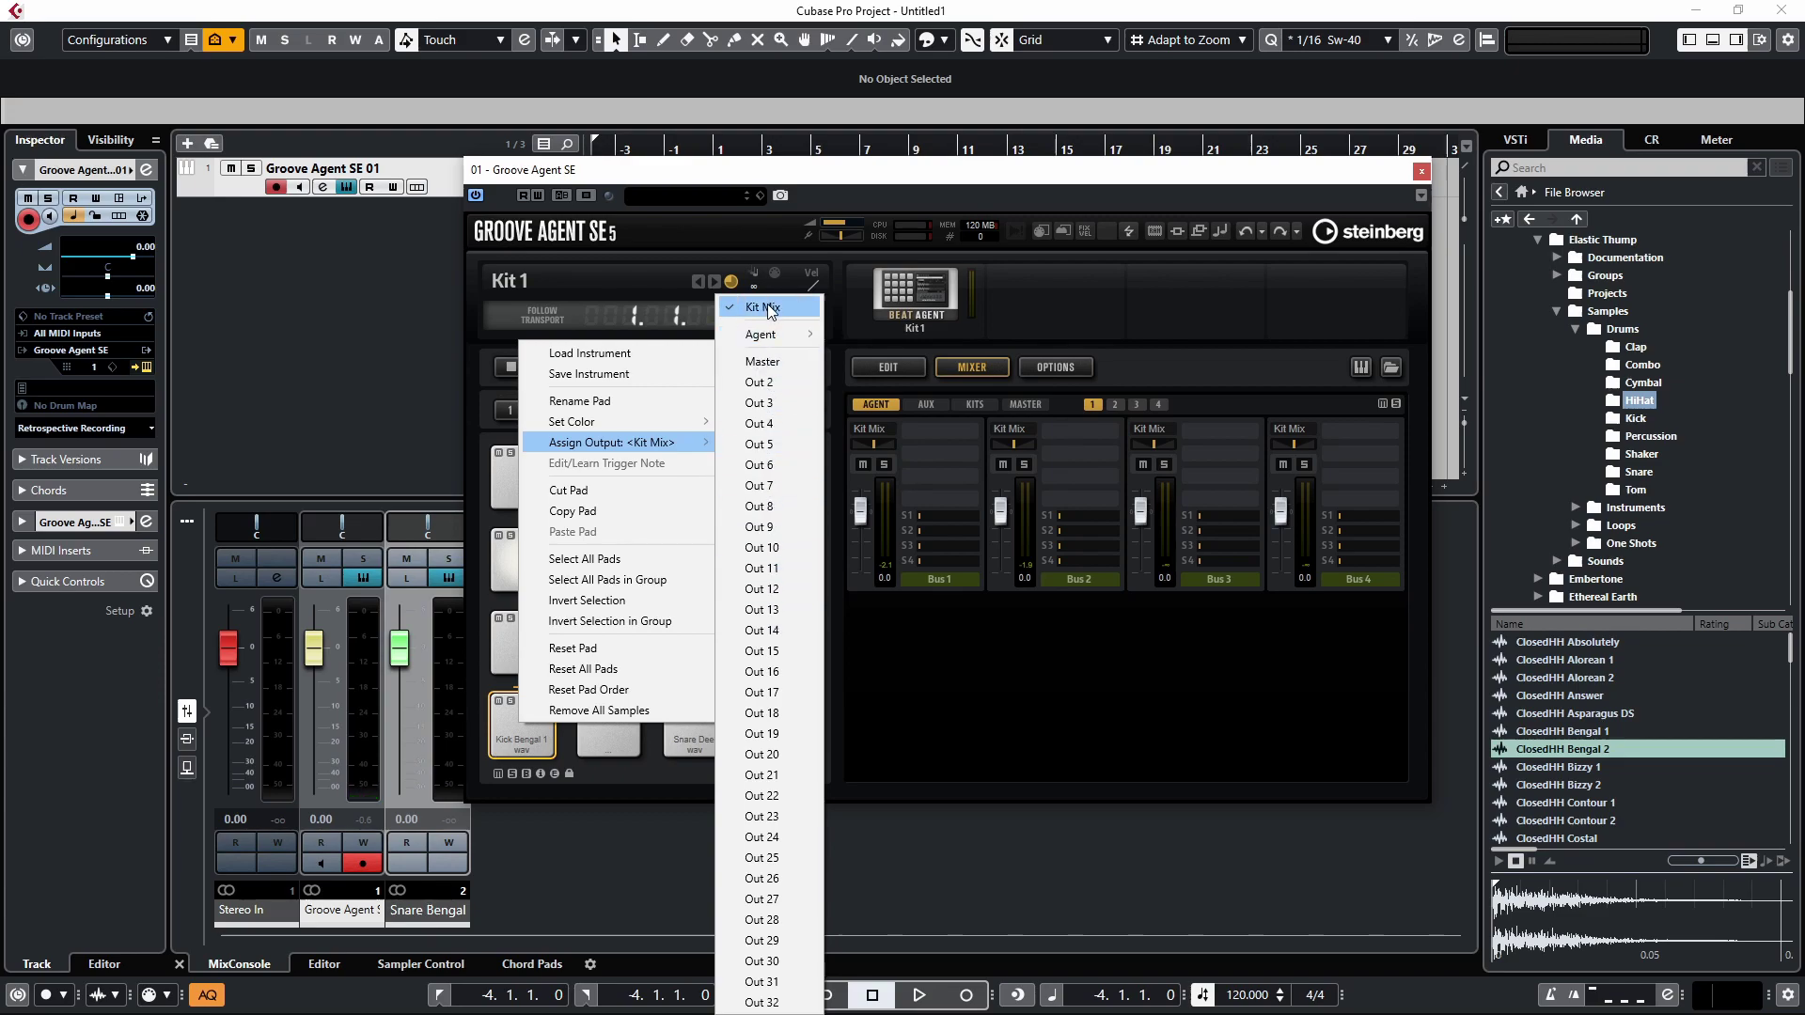
mouse_move(776, 331)
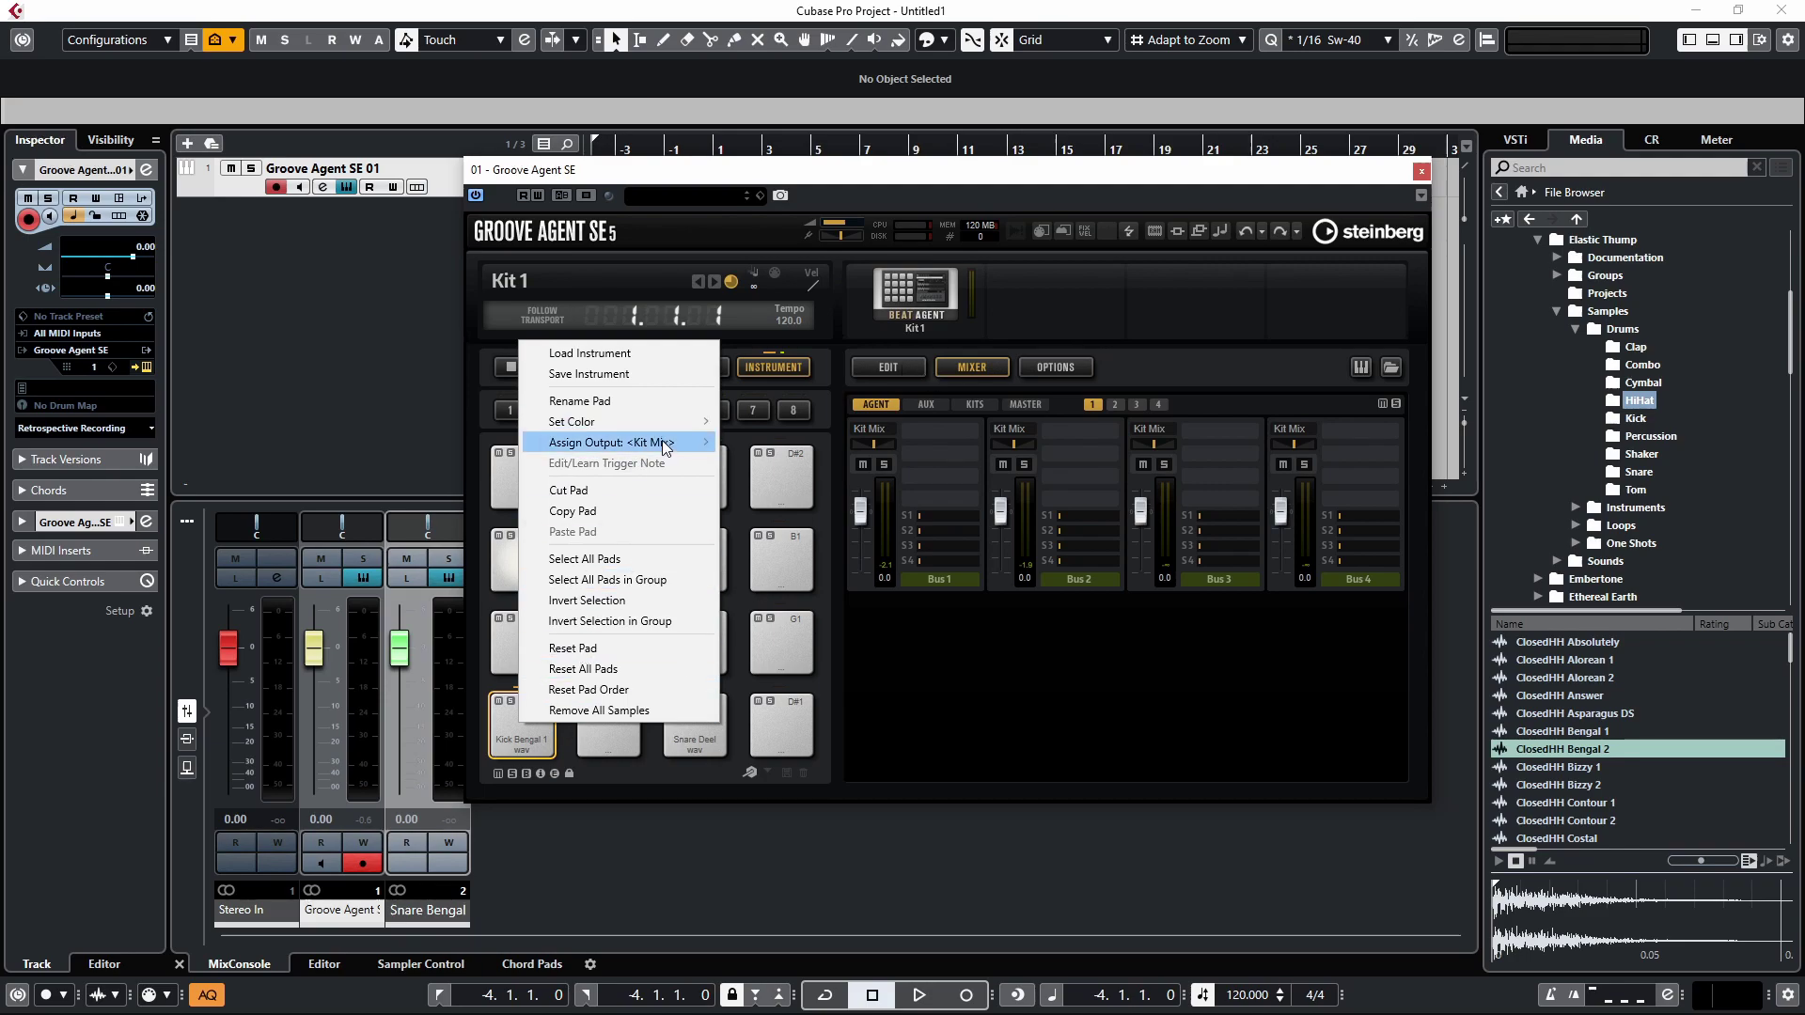
mouse_move(659, 442)
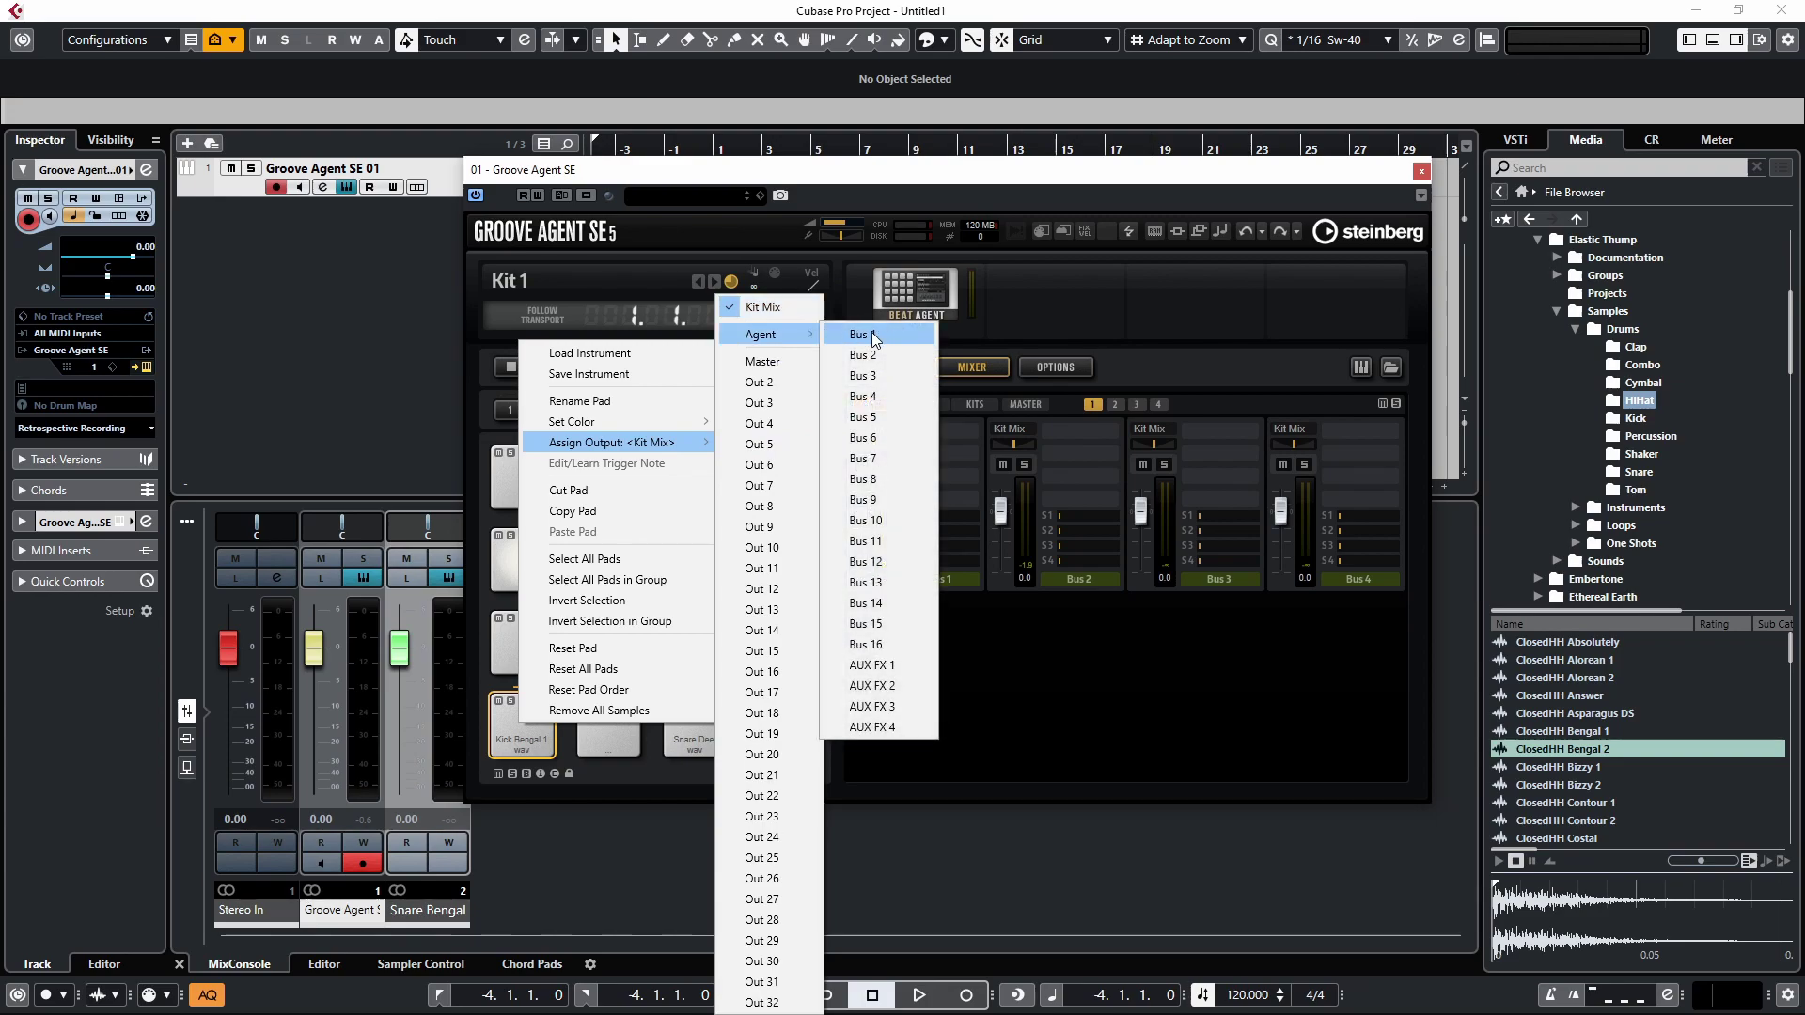
left_click(869, 334)
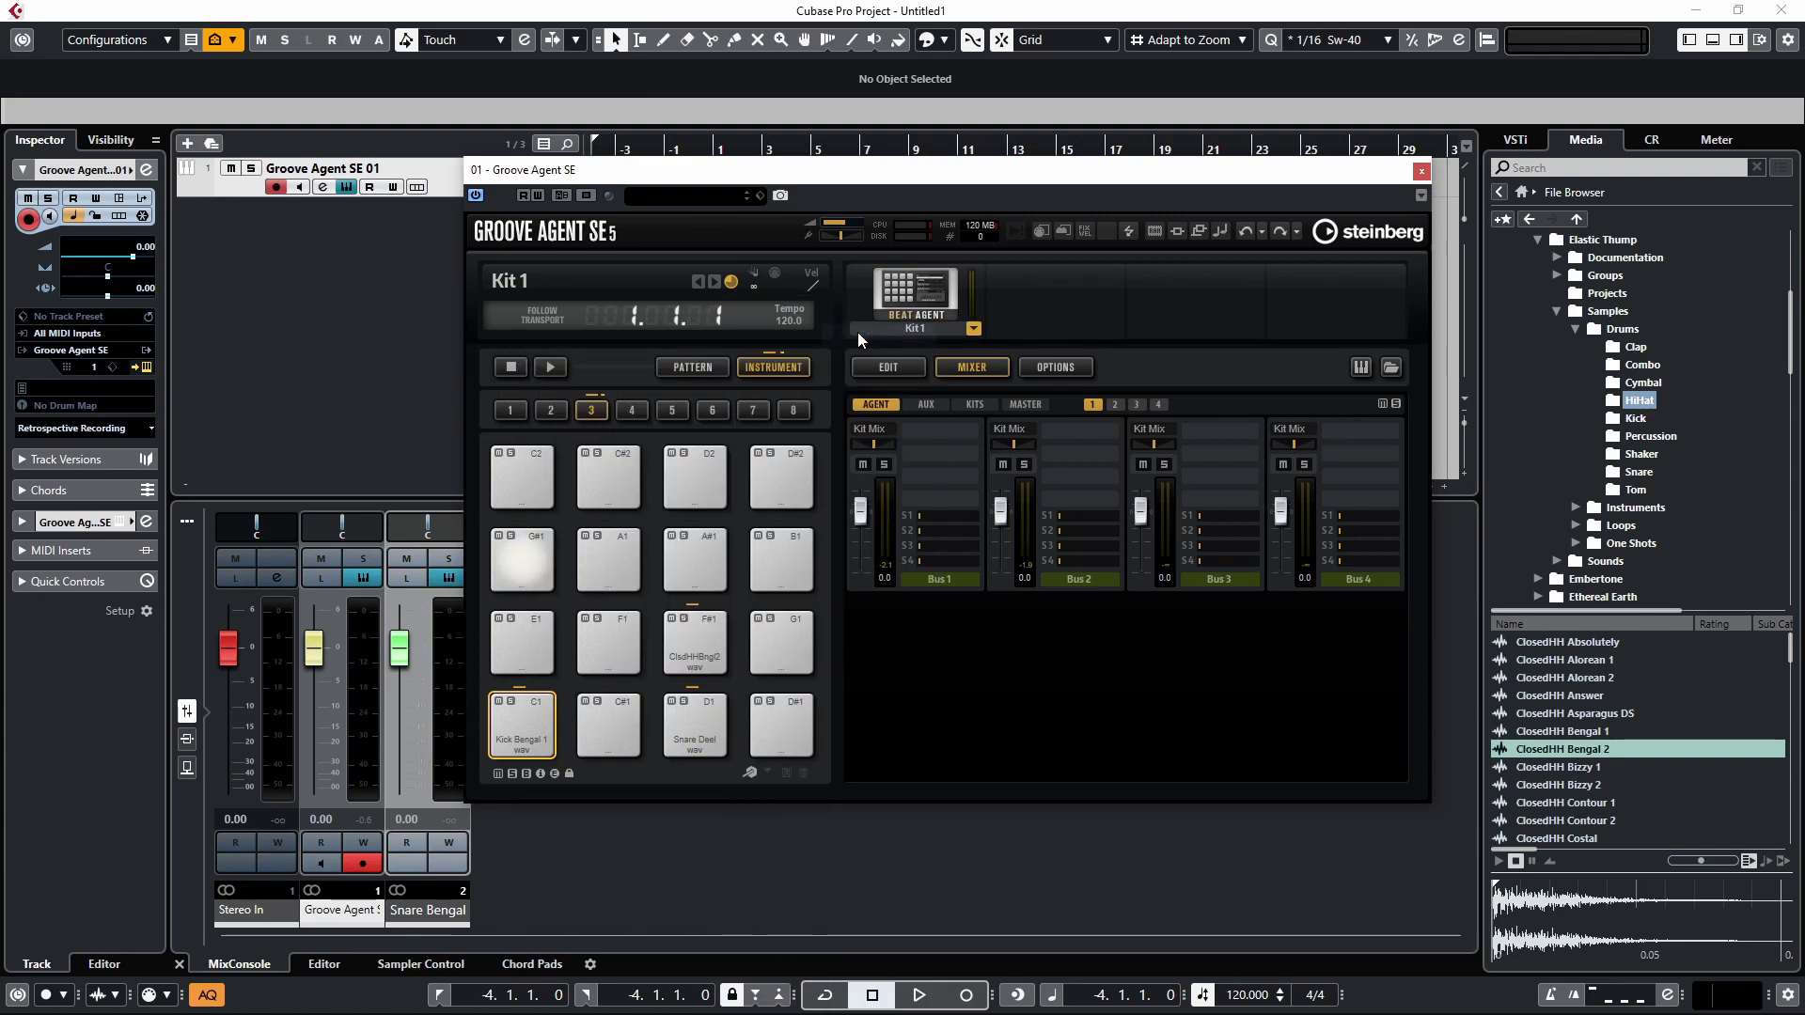
Step: Assign the snare pad D1's output to Agent Bus 2
right_click(726, 718)
mouse_move(865, 416)
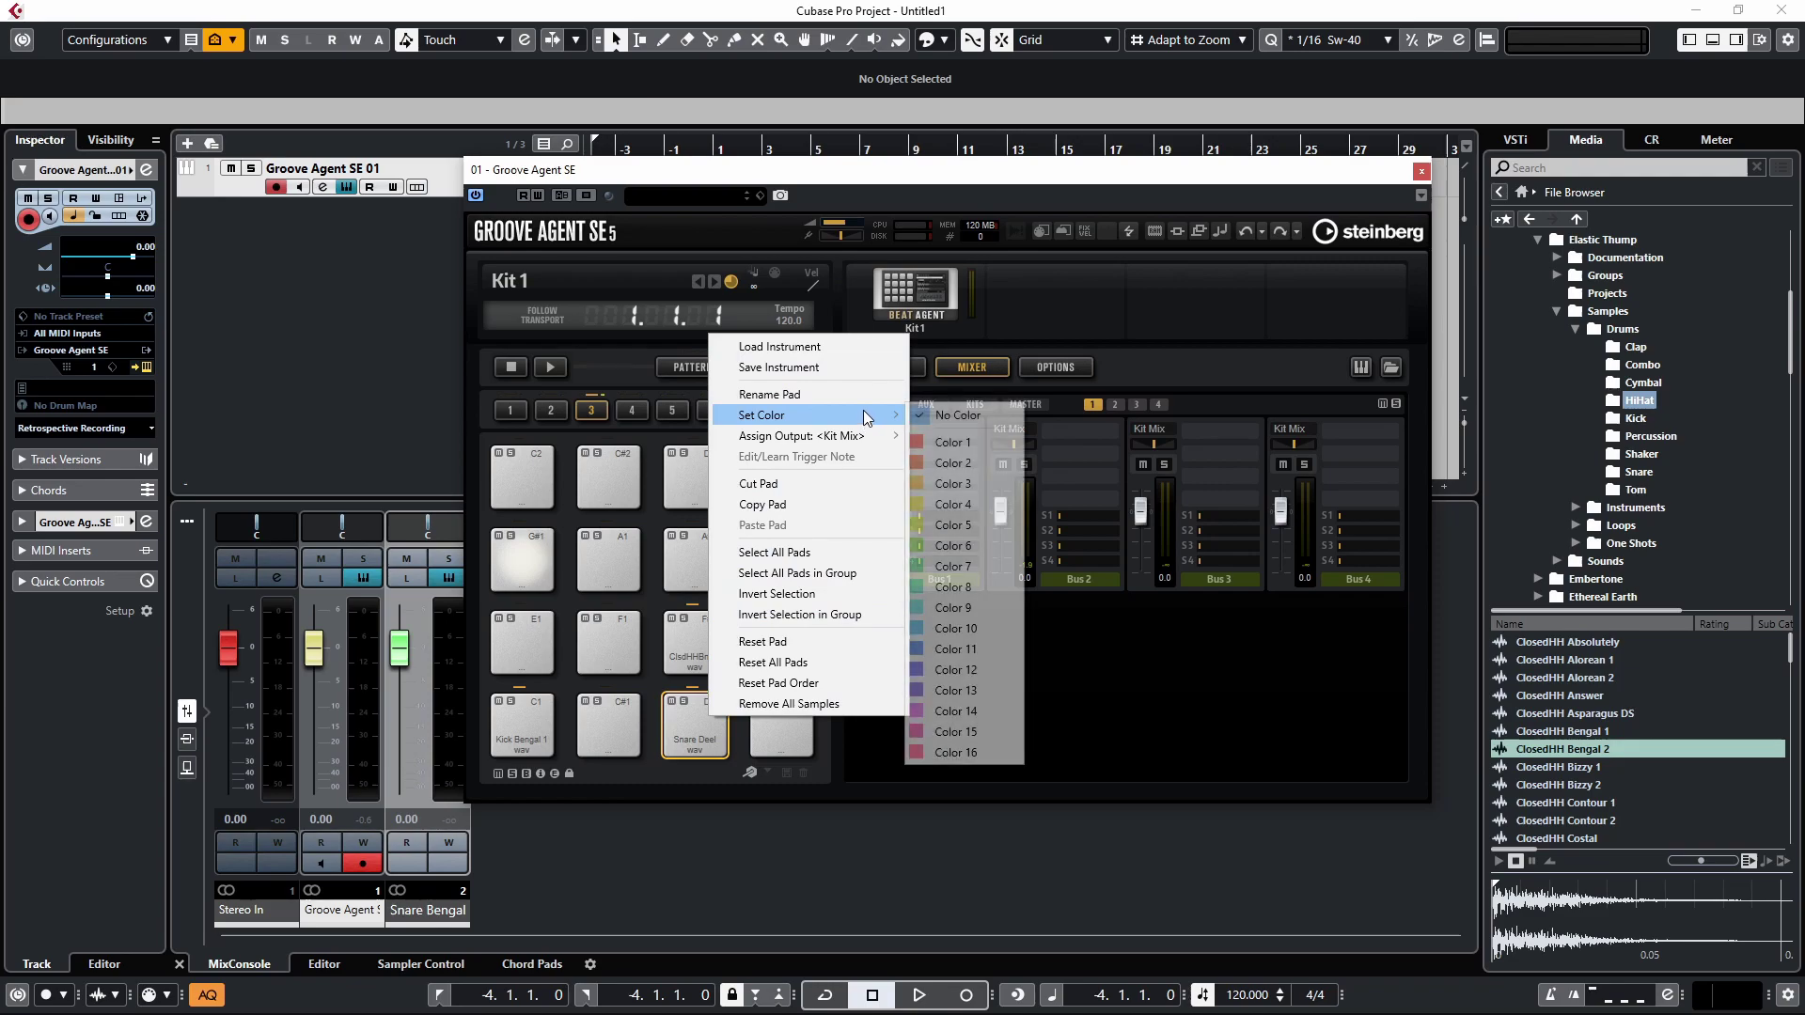
mouse_move(957, 336)
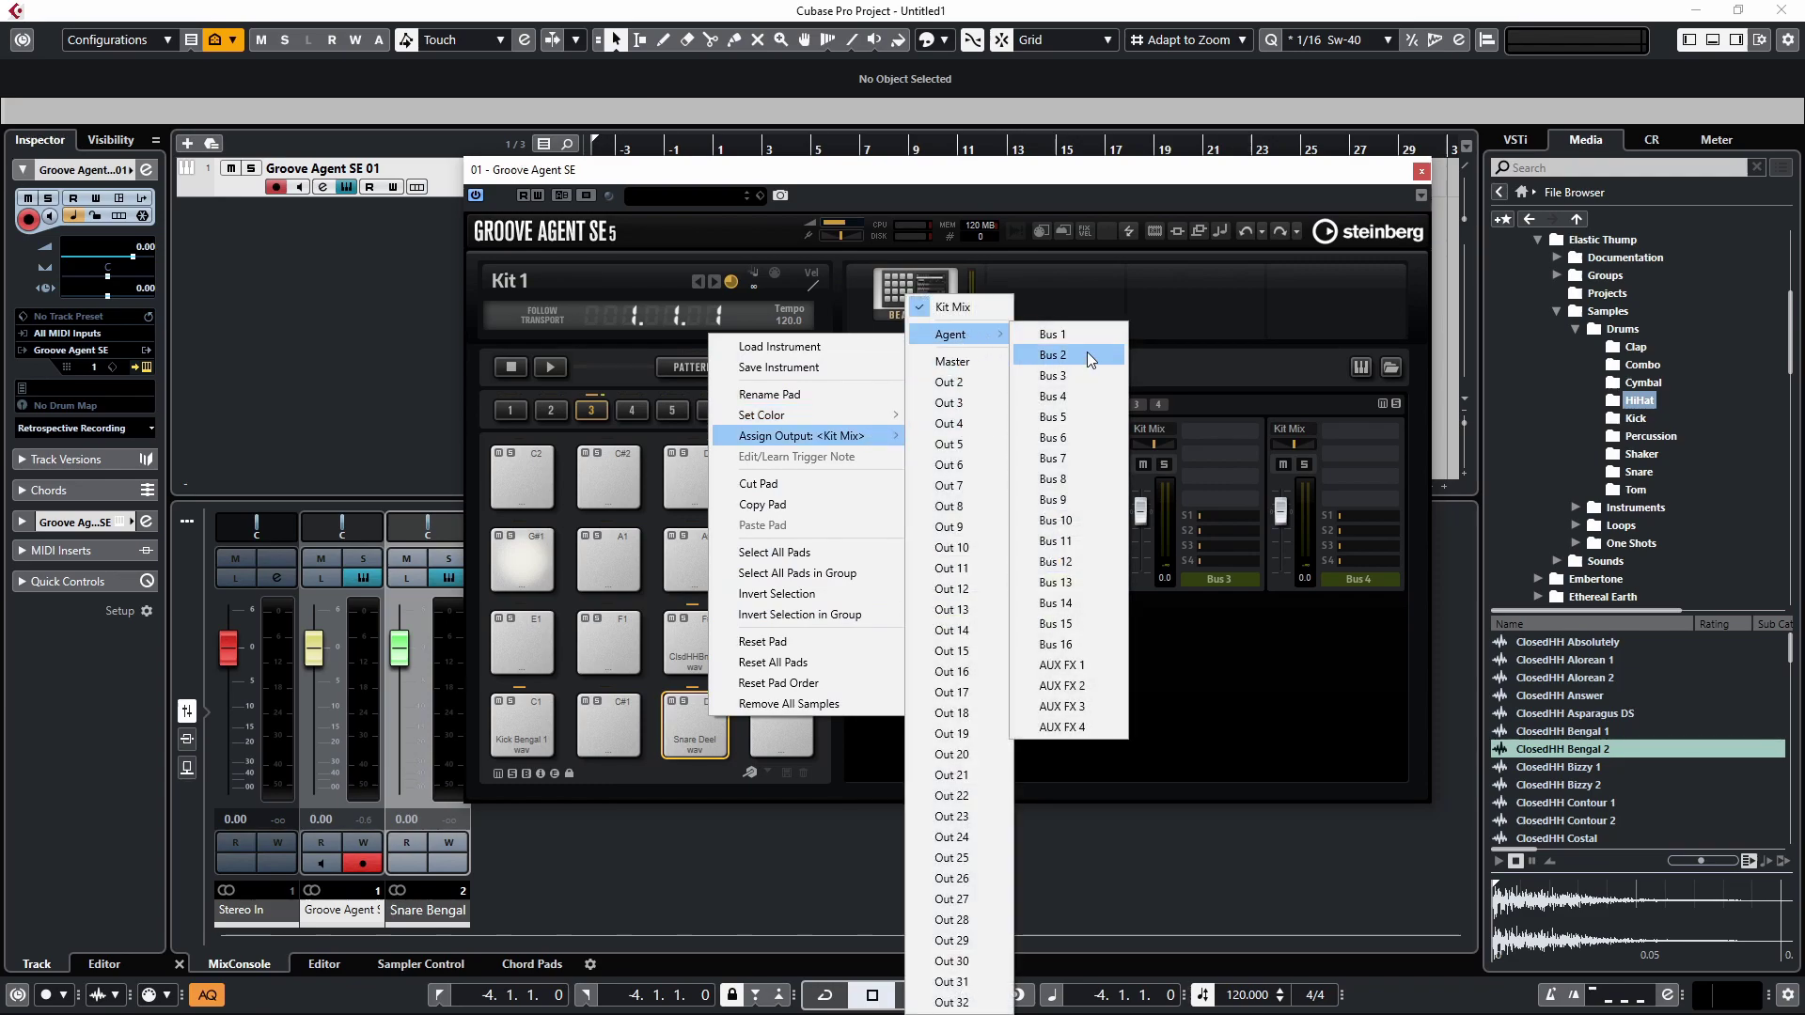
left_click(1087, 354)
Step: Assign the hi-hat pad F#1 to its own separate output
right_click(717, 626)
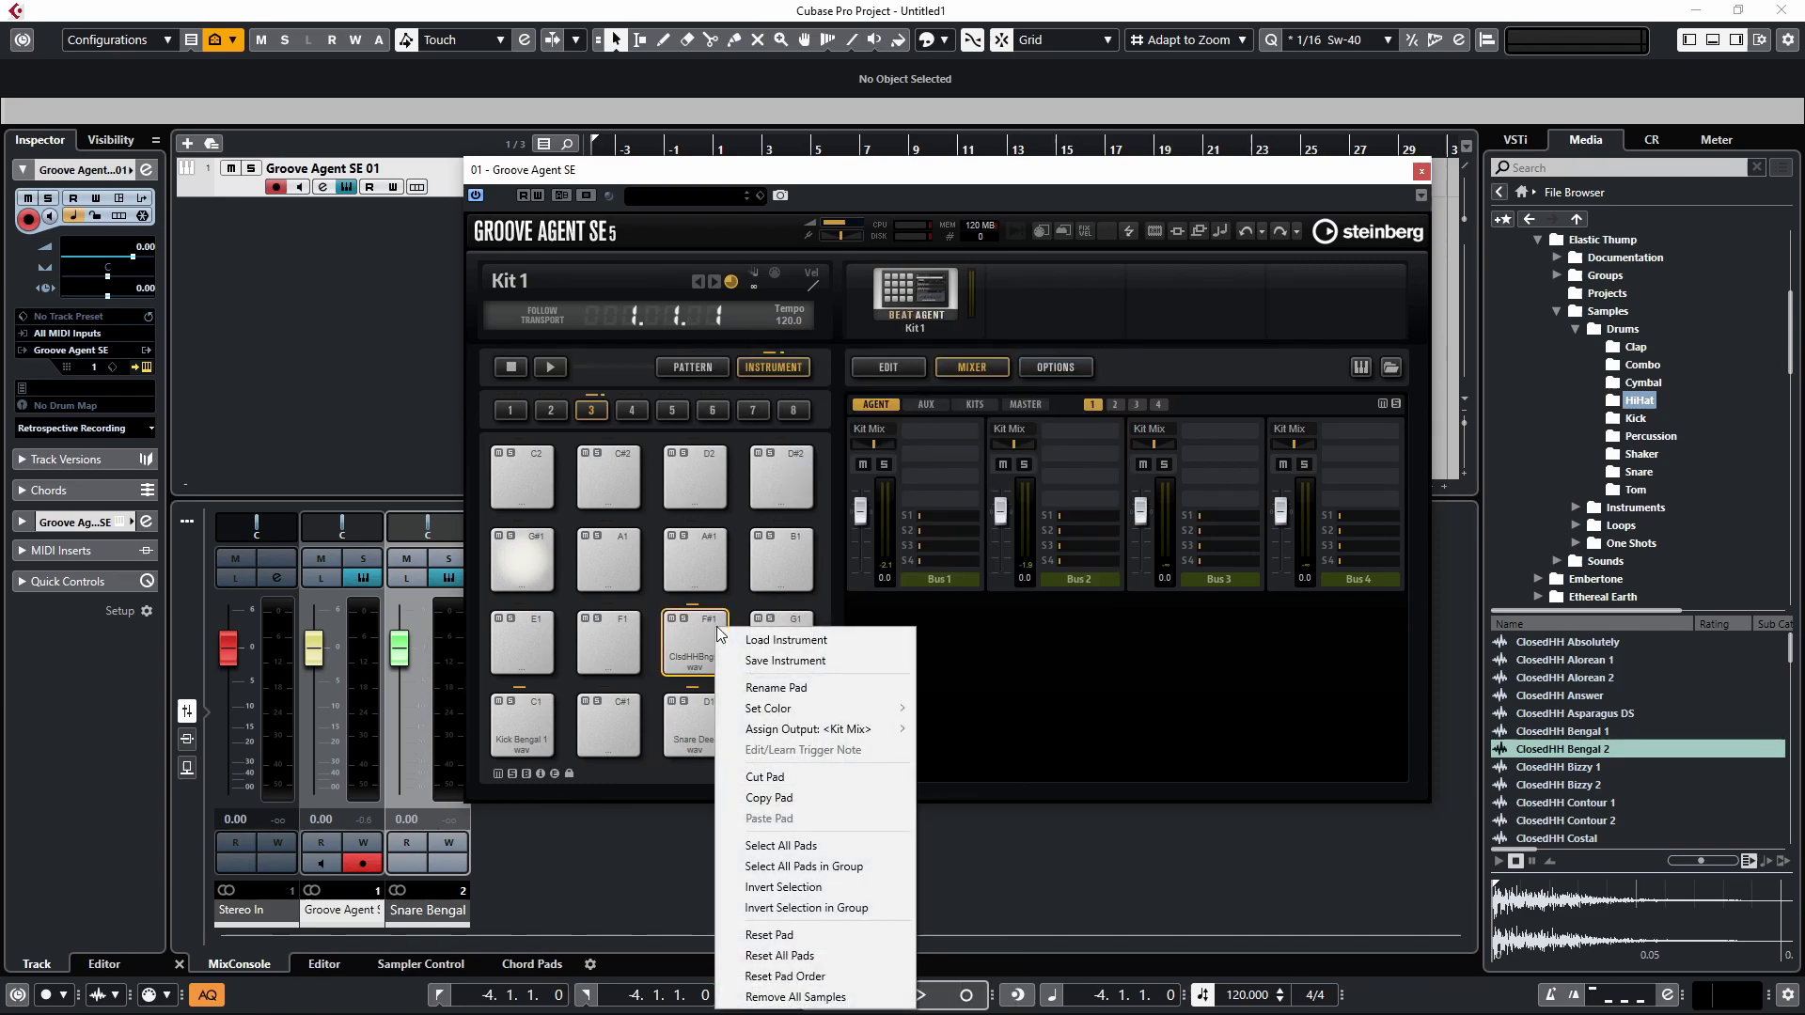
mouse_move(871, 731)
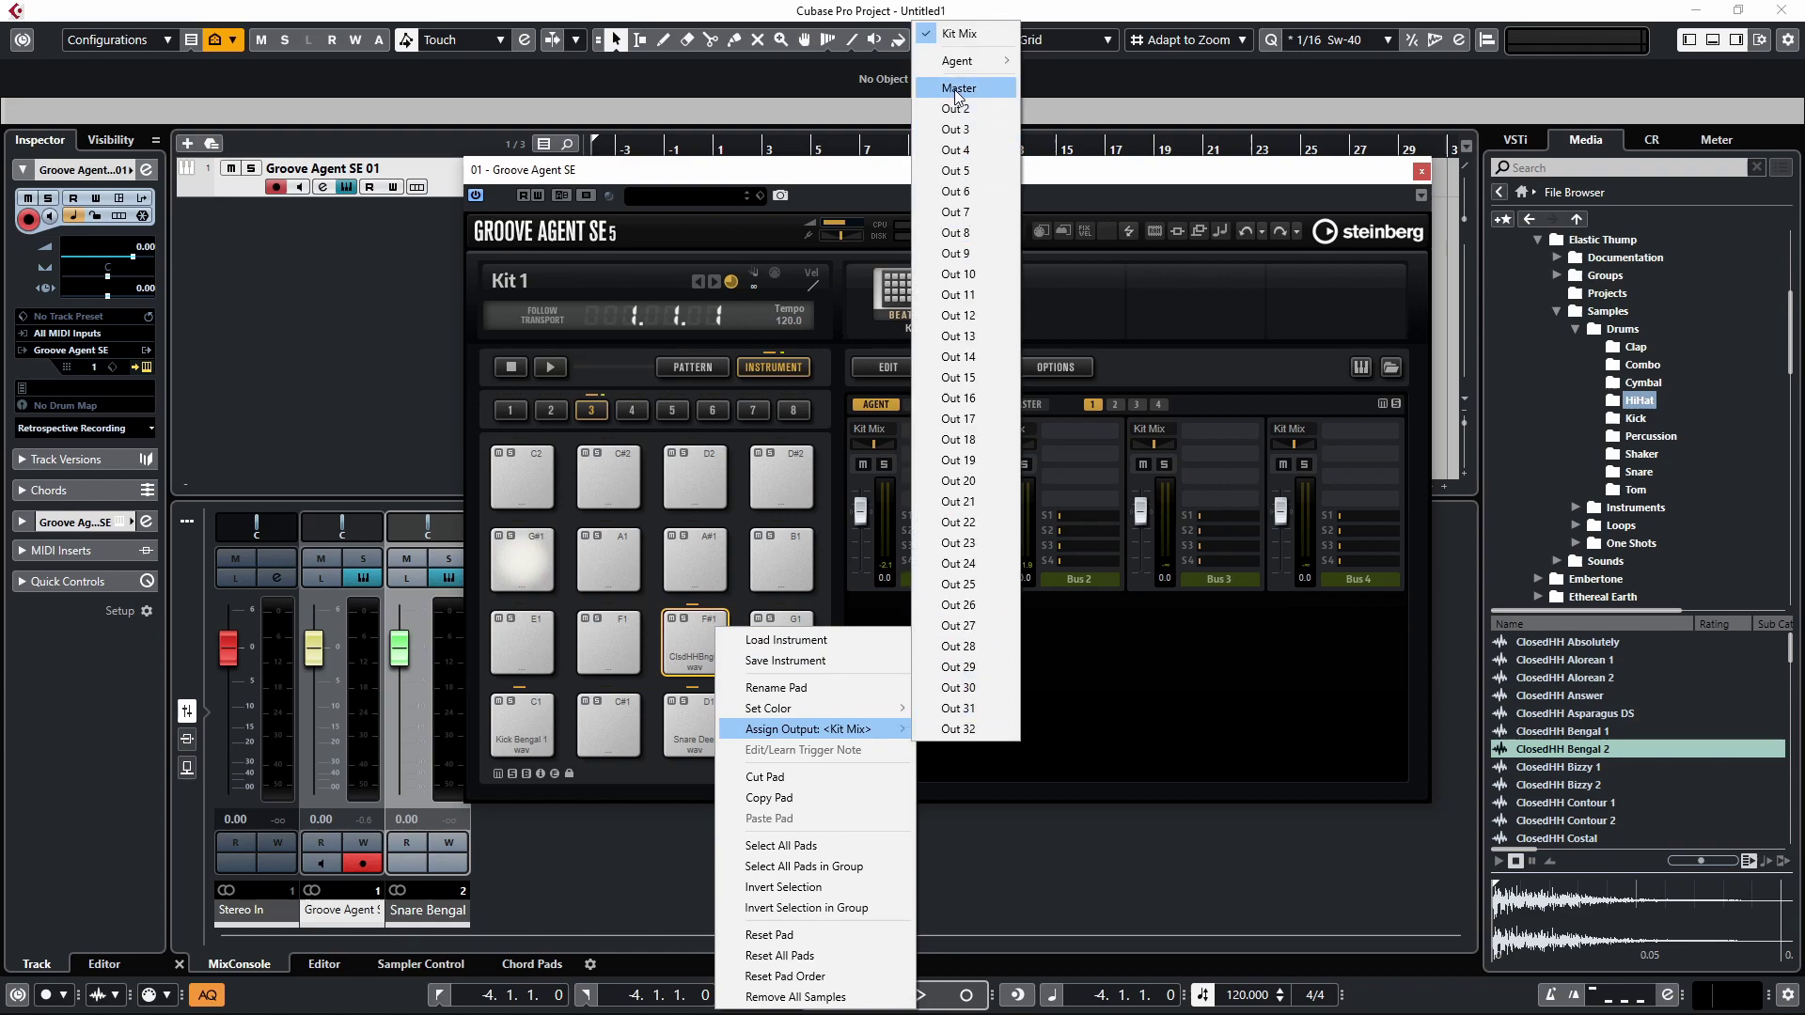
mouse_move(968, 60)
left_click(1089, 98)
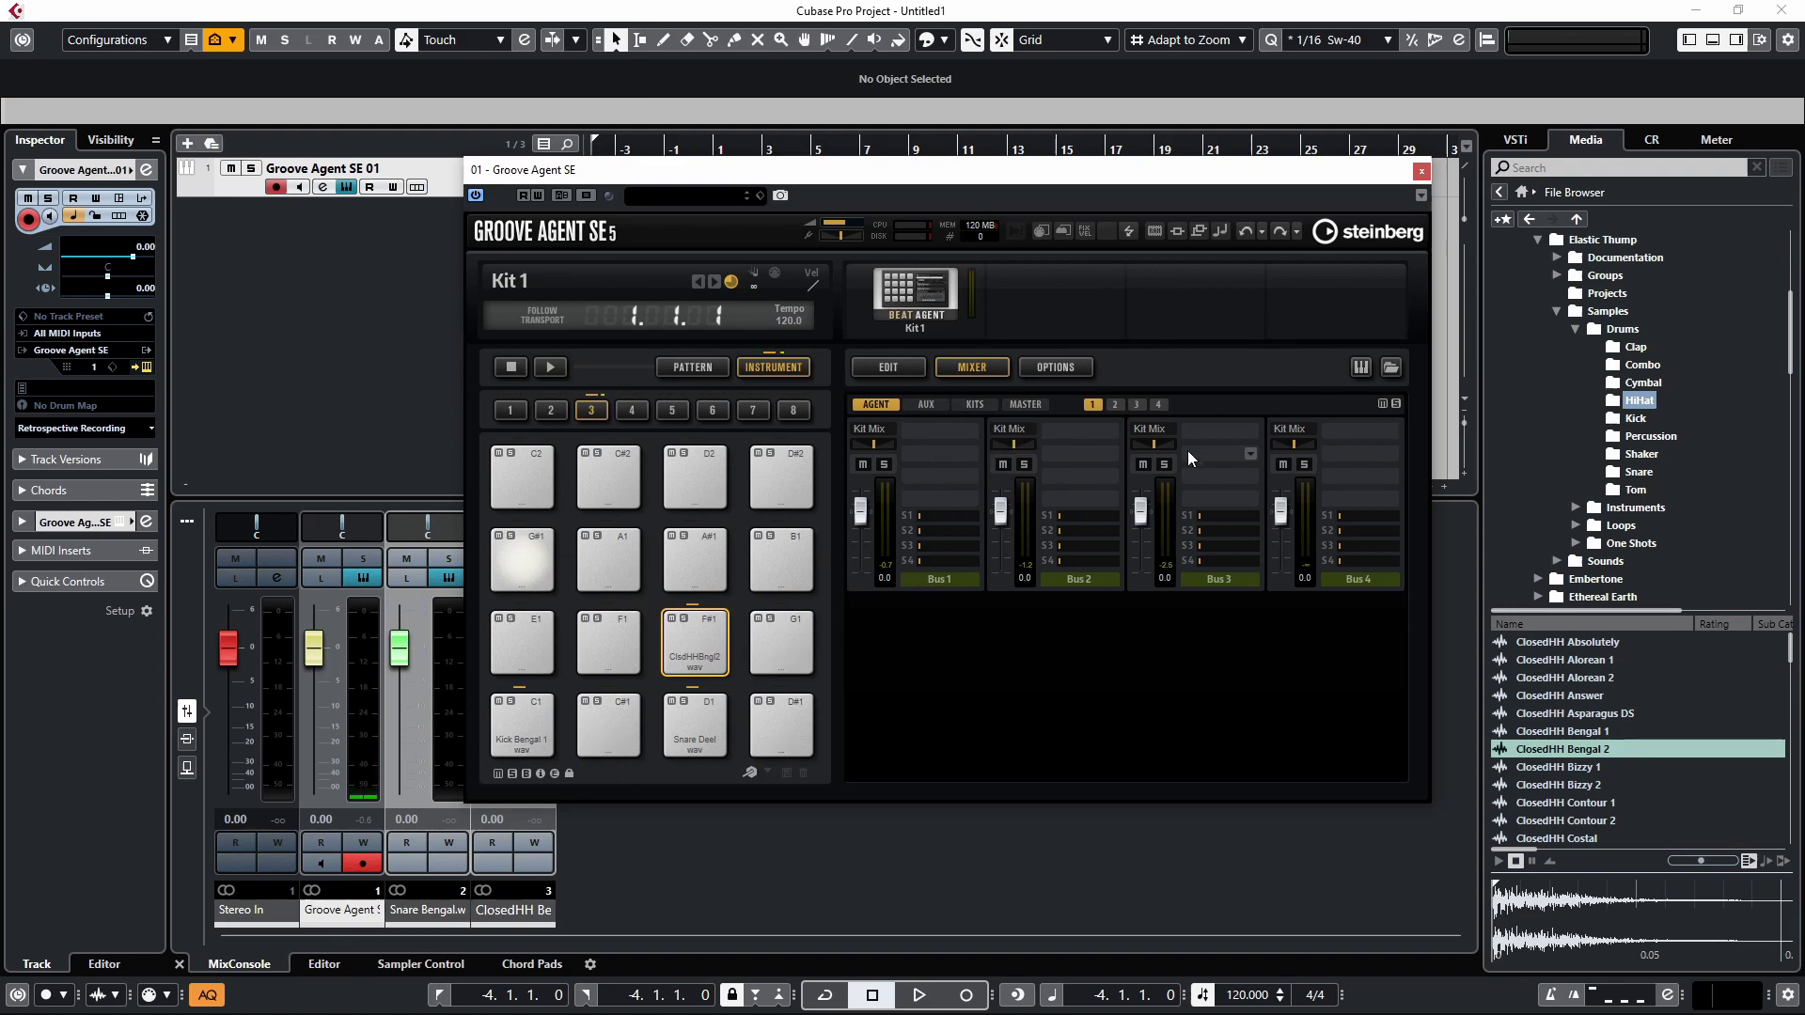
Step: Insert a Vintage Compressor on Bus 1 with 0.1 ms attack and 10 ms release
left_click(969, 435)
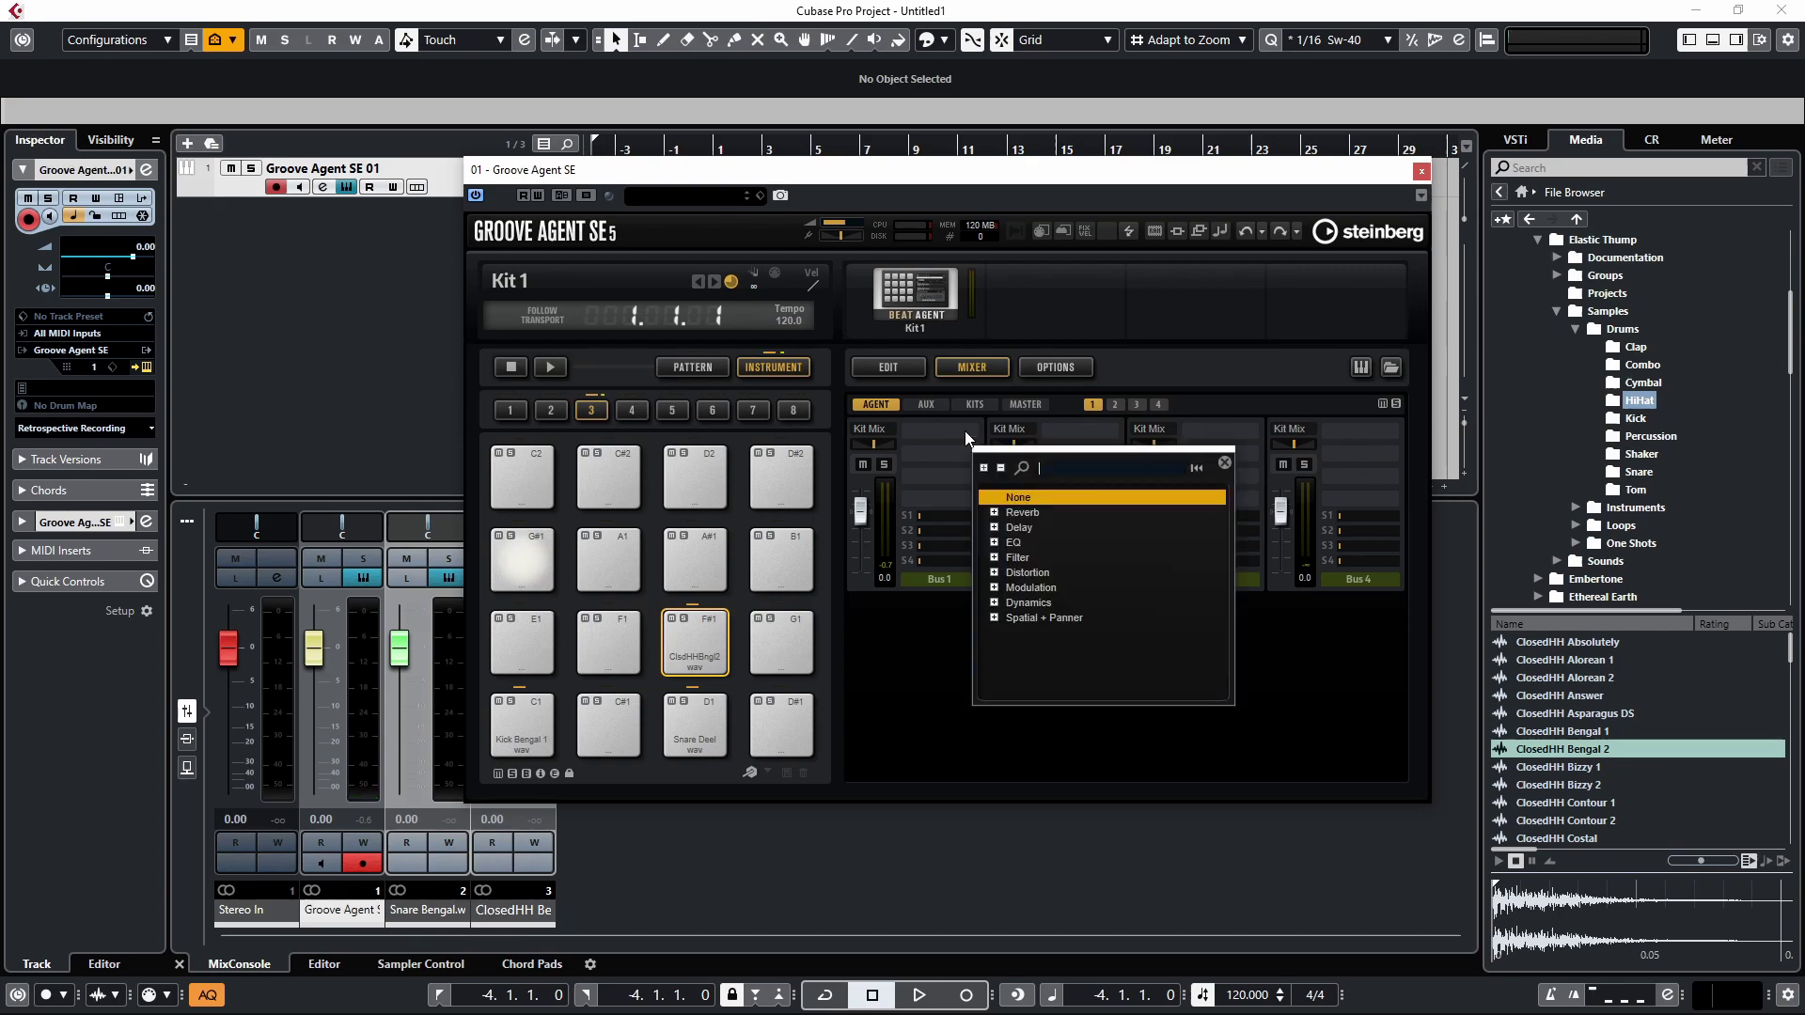
left_click(995, 602)
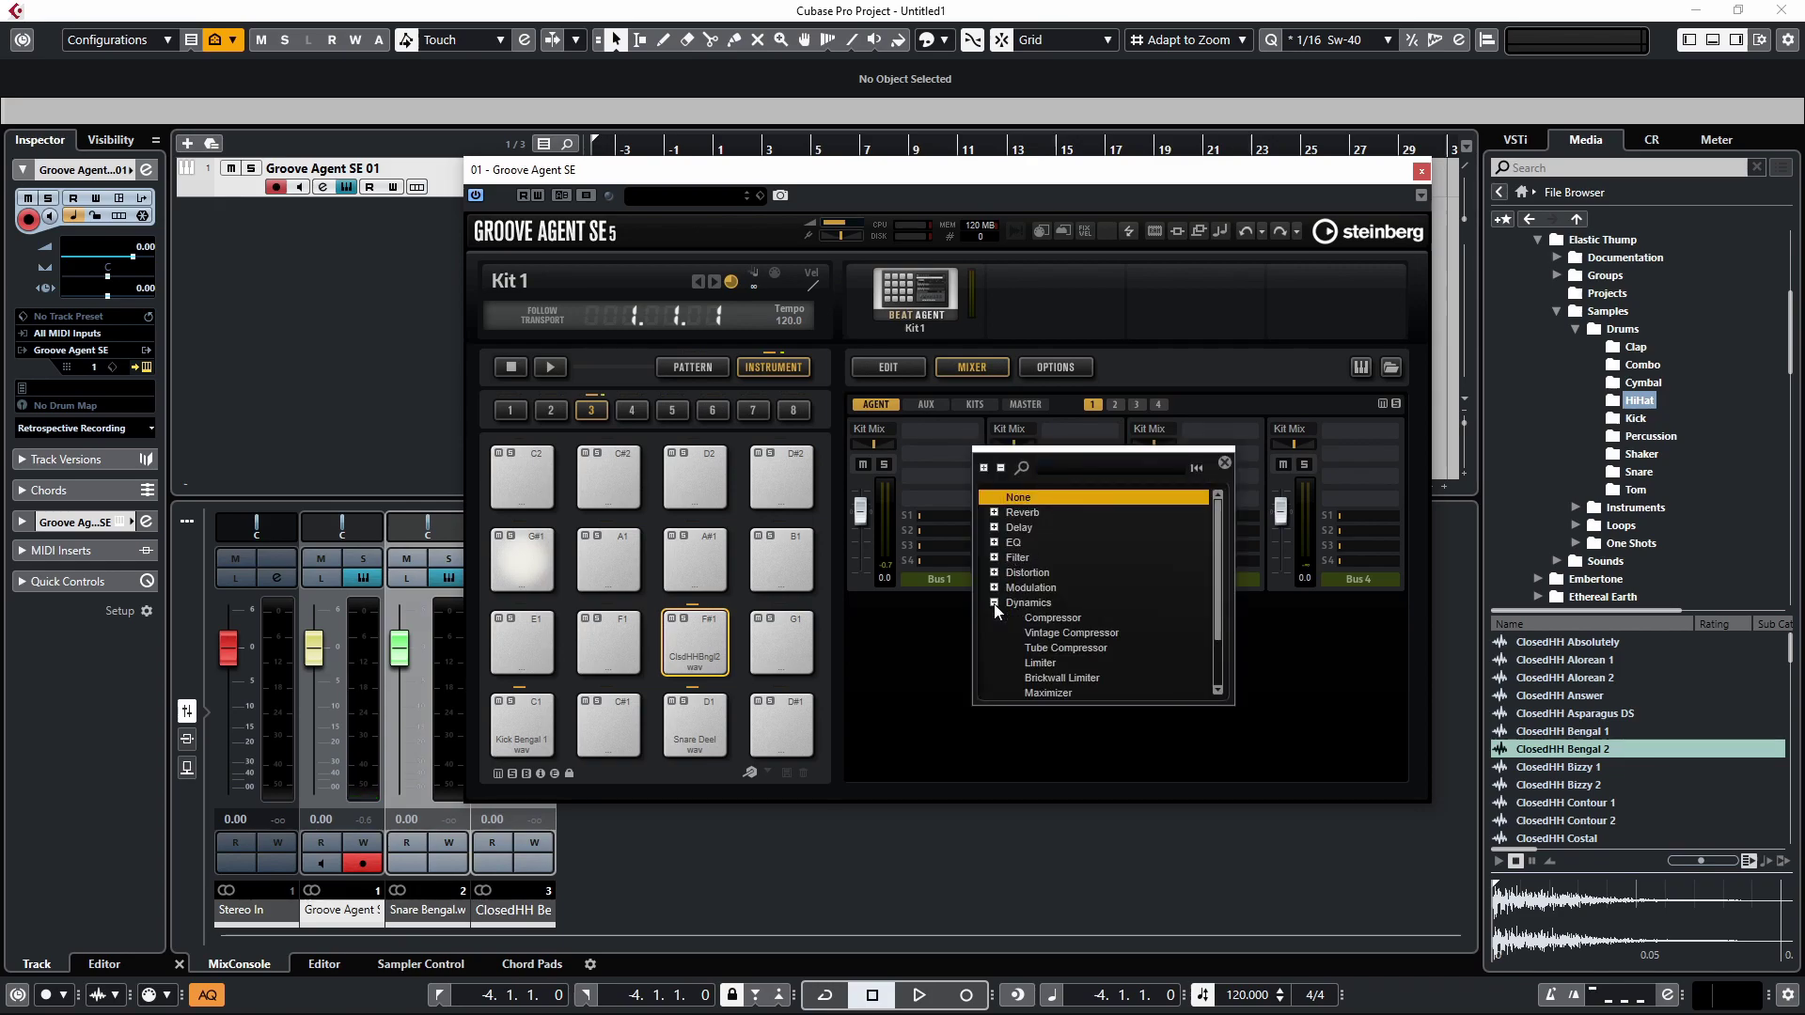
left_click(1081, 628)
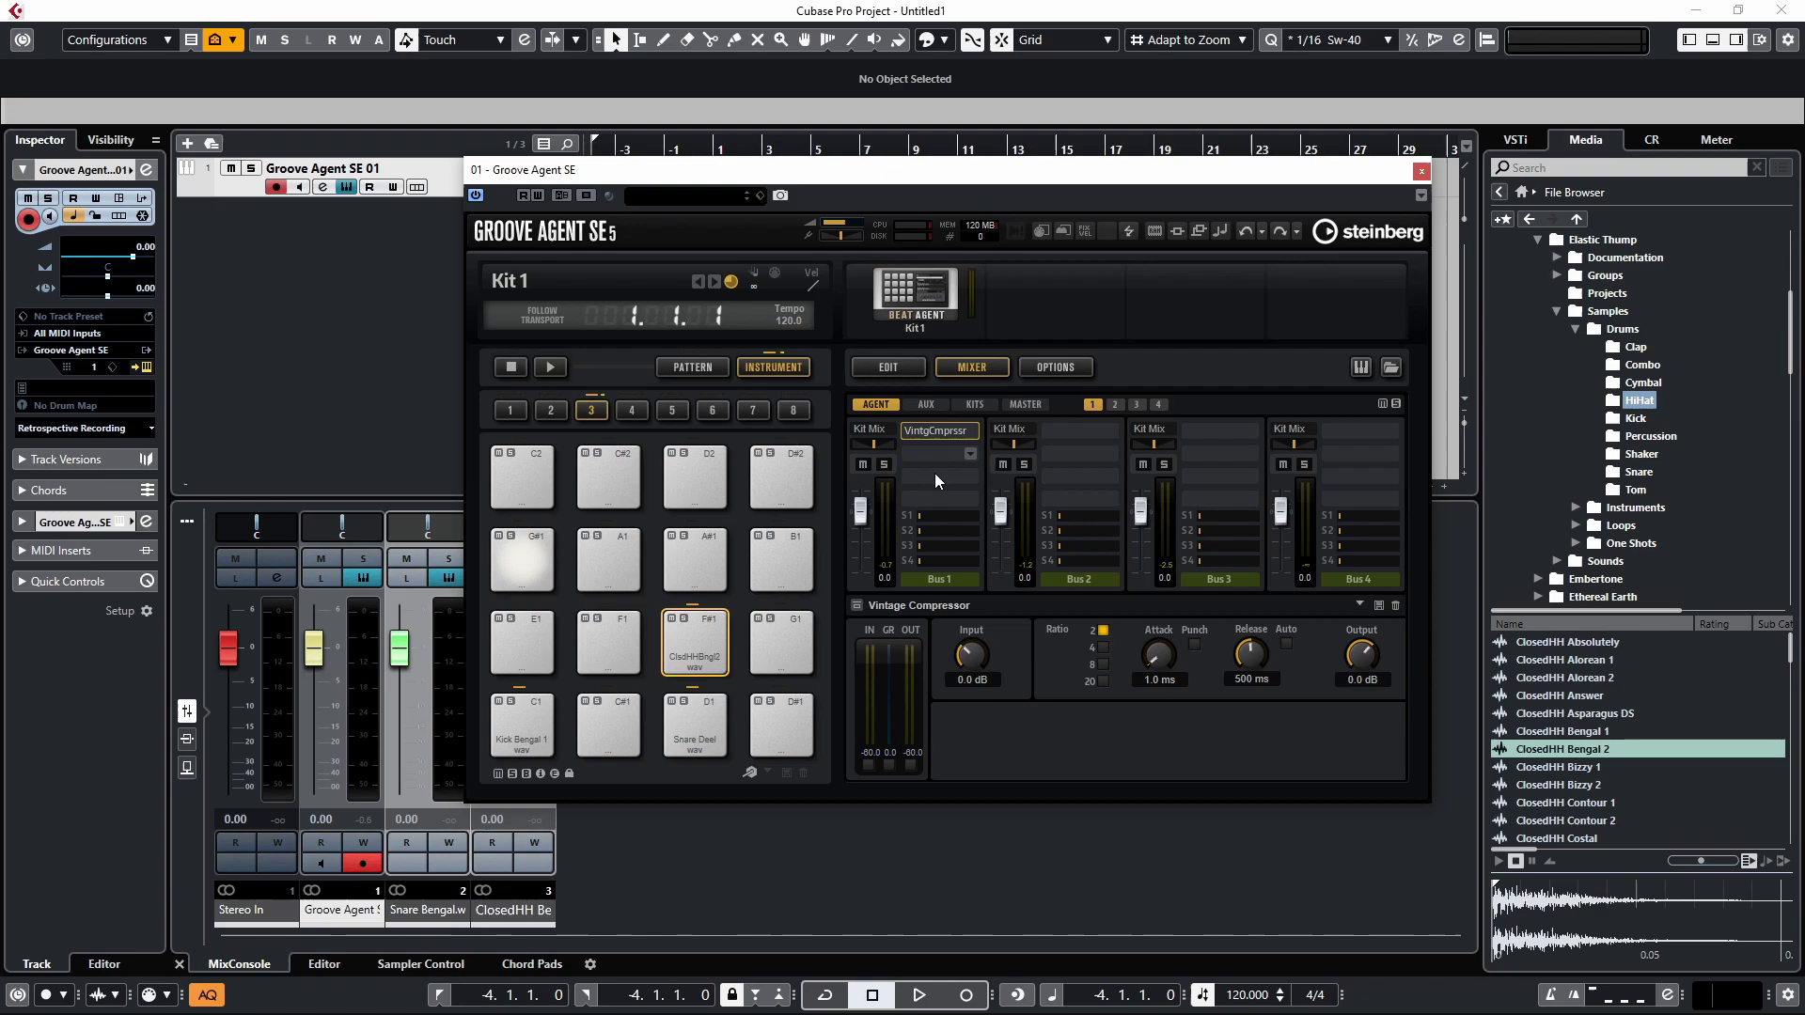
left_click_drag(1165, 641, 1250, 681)
mouse_move(972, 655)
left_mouse_down()
mouse_move(976, 626)
mouse_move(985, 643)
left_mouse_up()
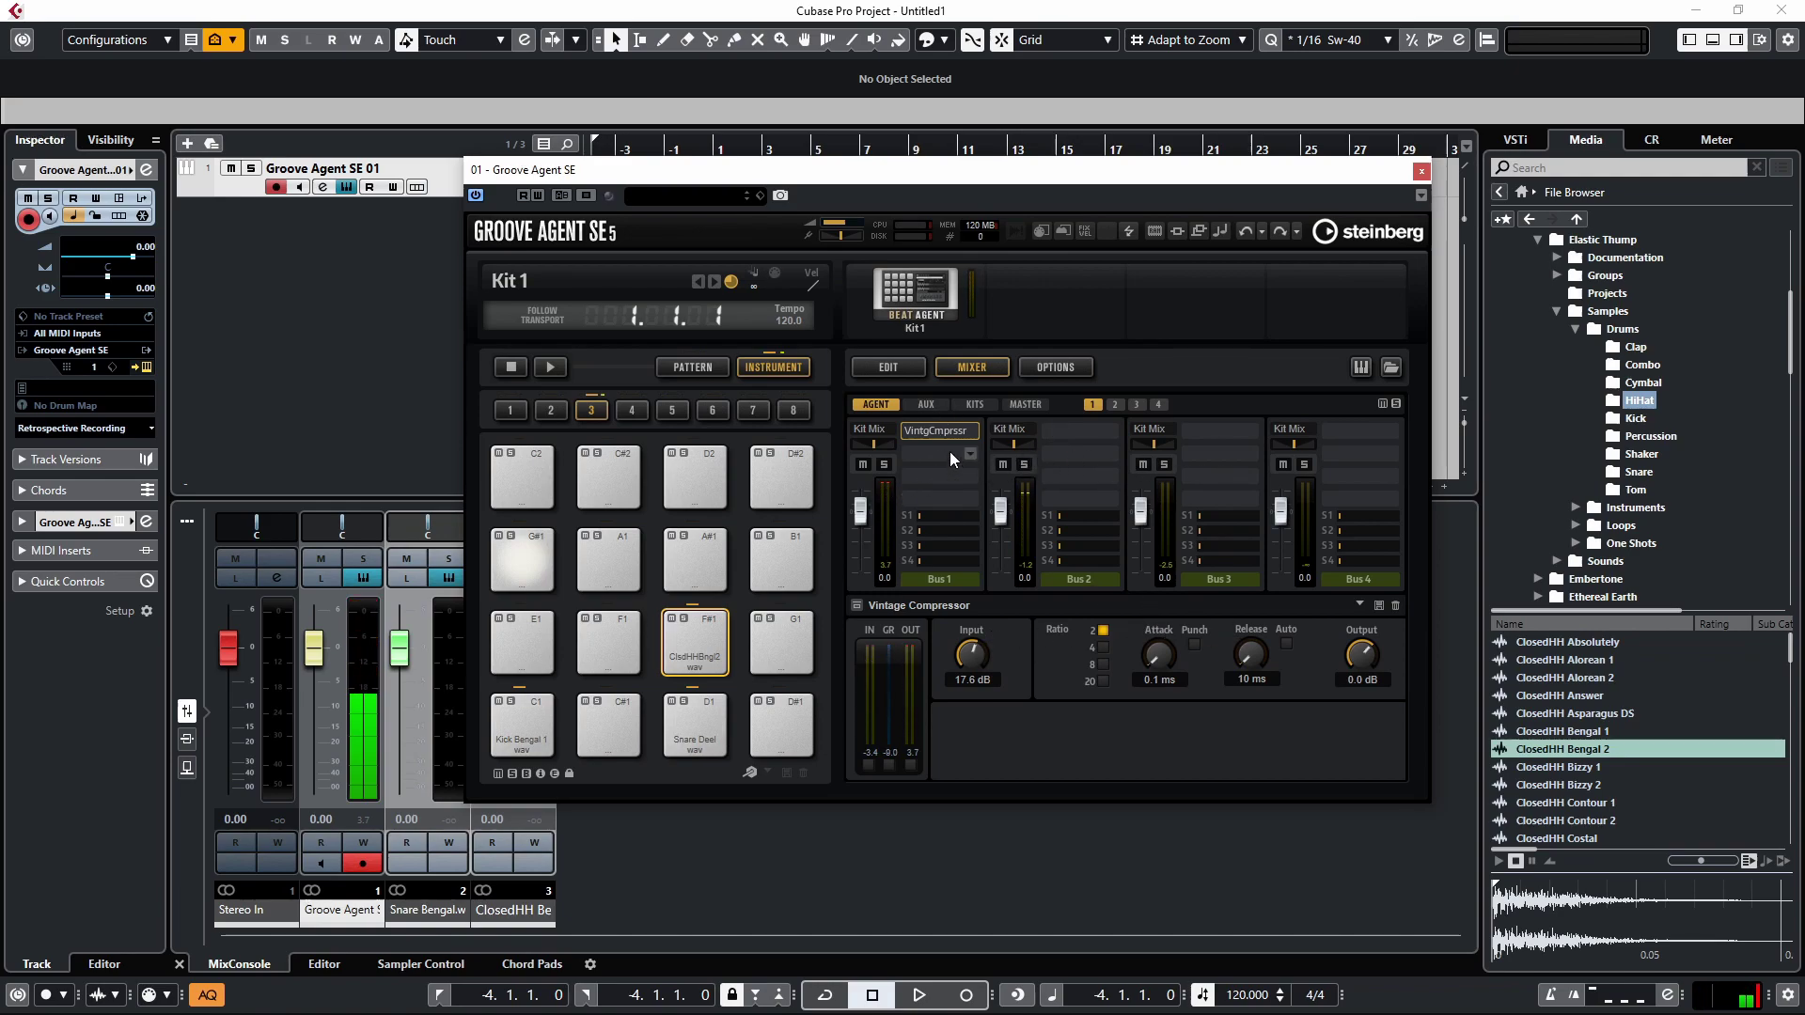
Step: Lower the Bus 2, 3 and 4 faders, bringing Bus 2 to about -1.8 dB
left_click_drag(999, 513, 1001, 527)
left_click_drag(1140, 513, 1140, 519)
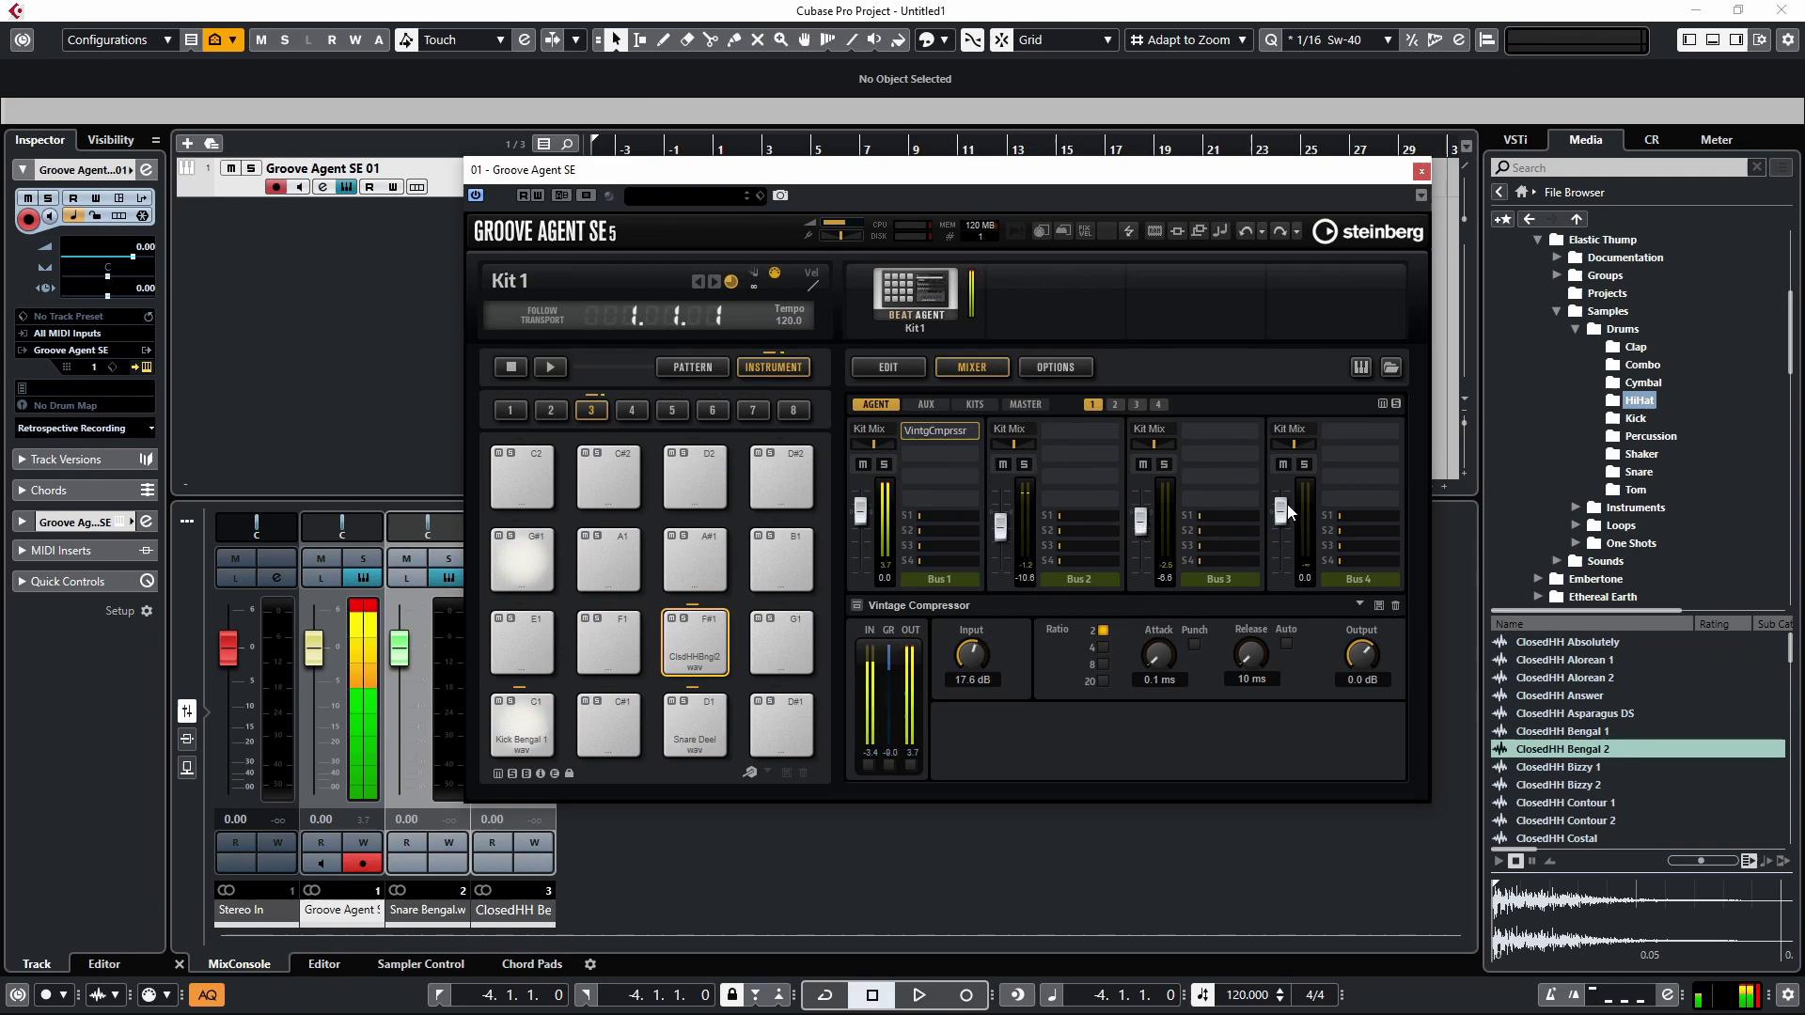
left_click_drag(1281, 512, 1283, 510)
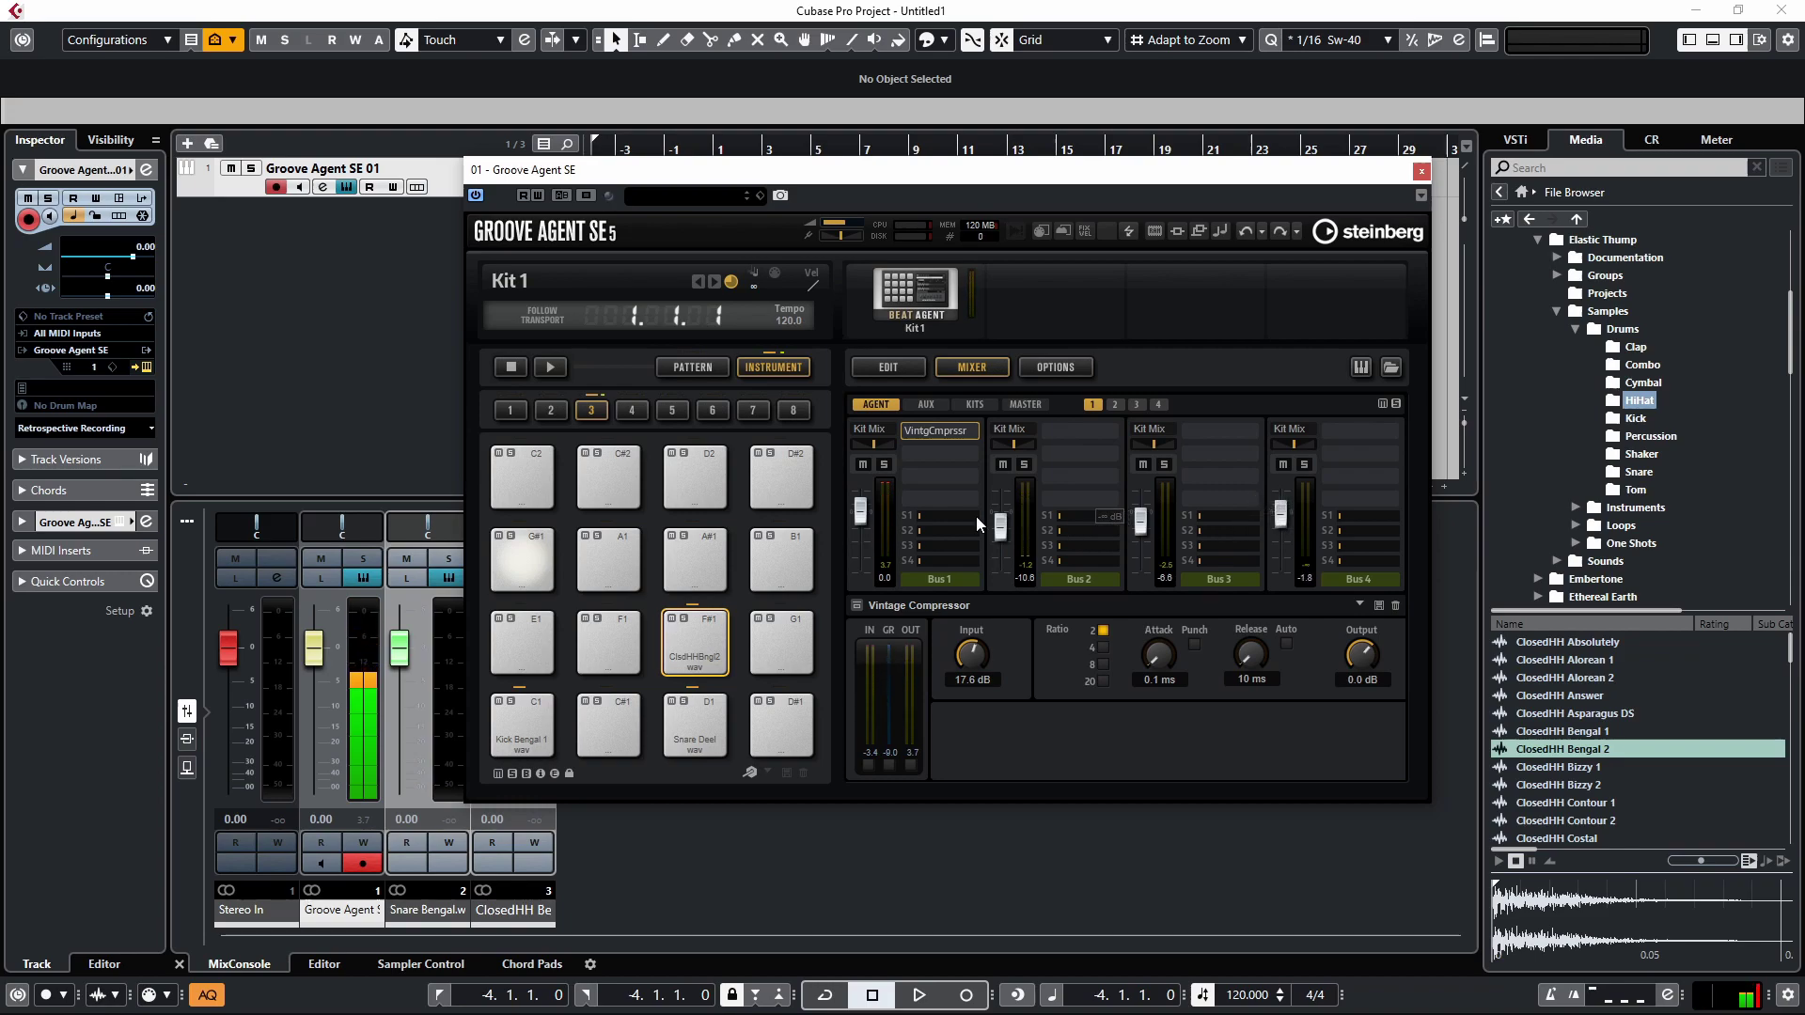
left_click_drag(1000, 527, 1001, 513)
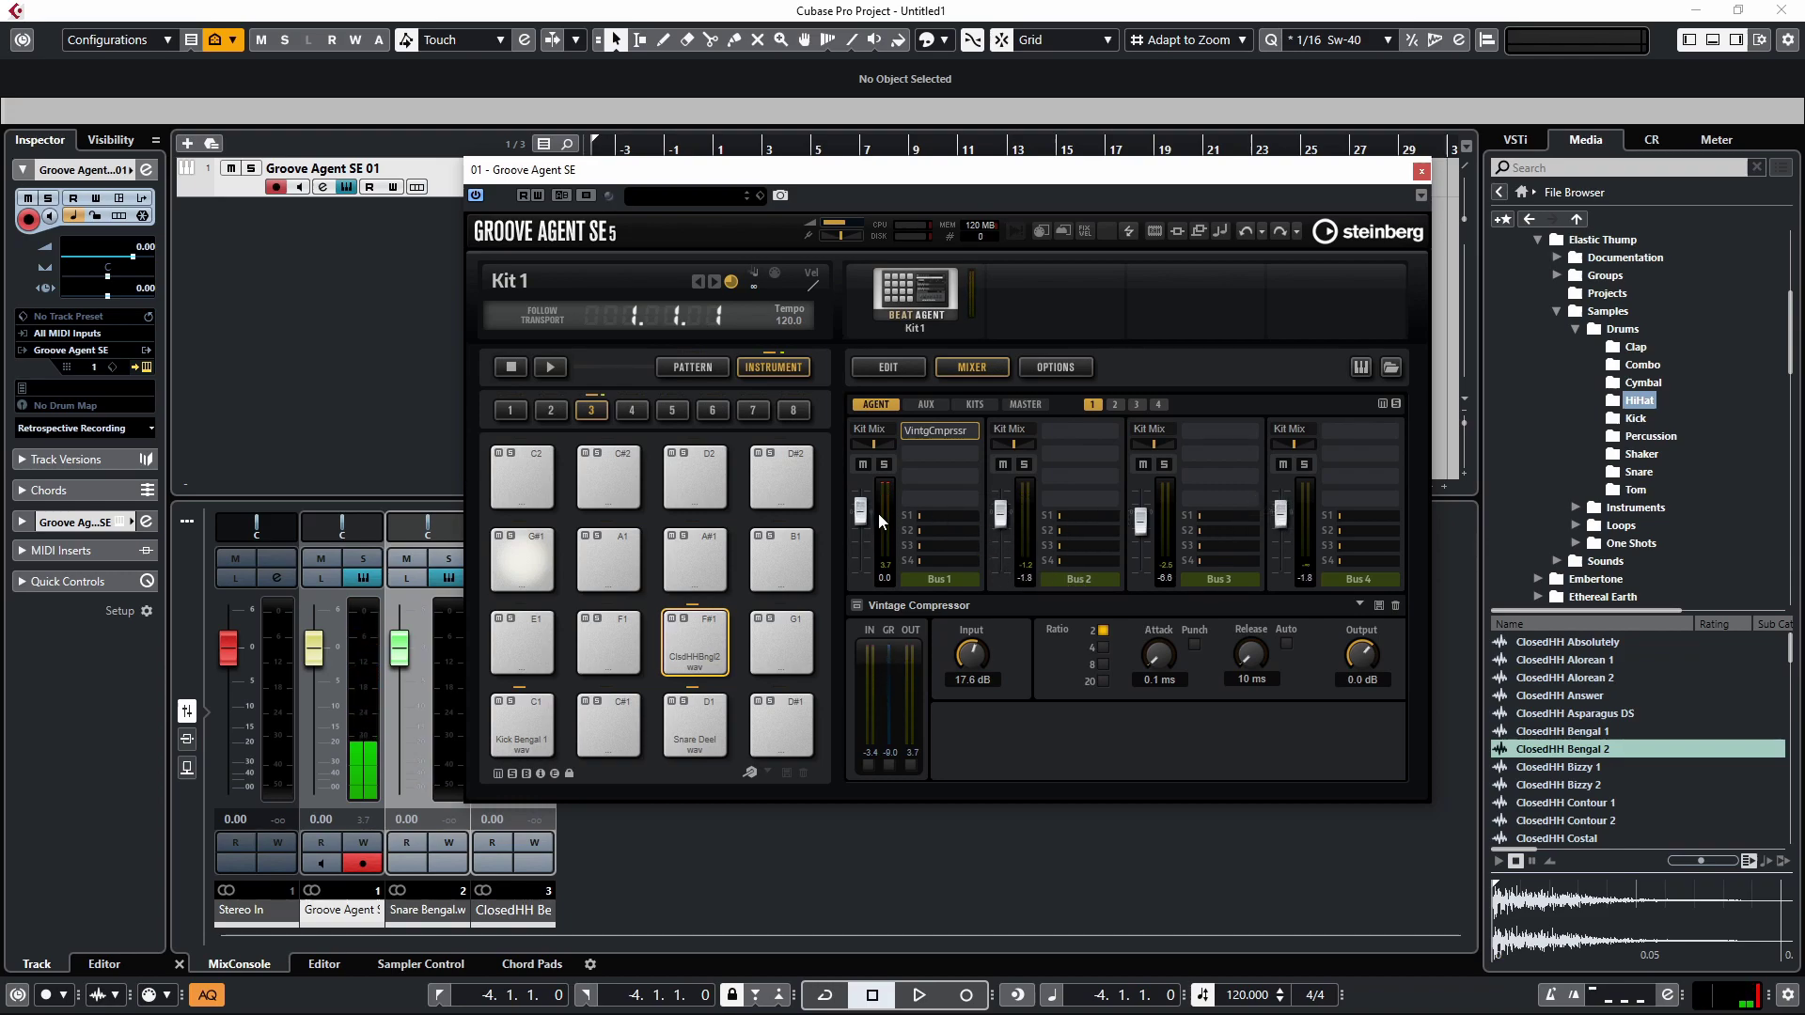
Step: Put a Compressor on Bus 2 with -33.8 dB threshold, longer attack and 163 ms release
scroll(878, 513, "down", 2)
left_click(1110, 428)
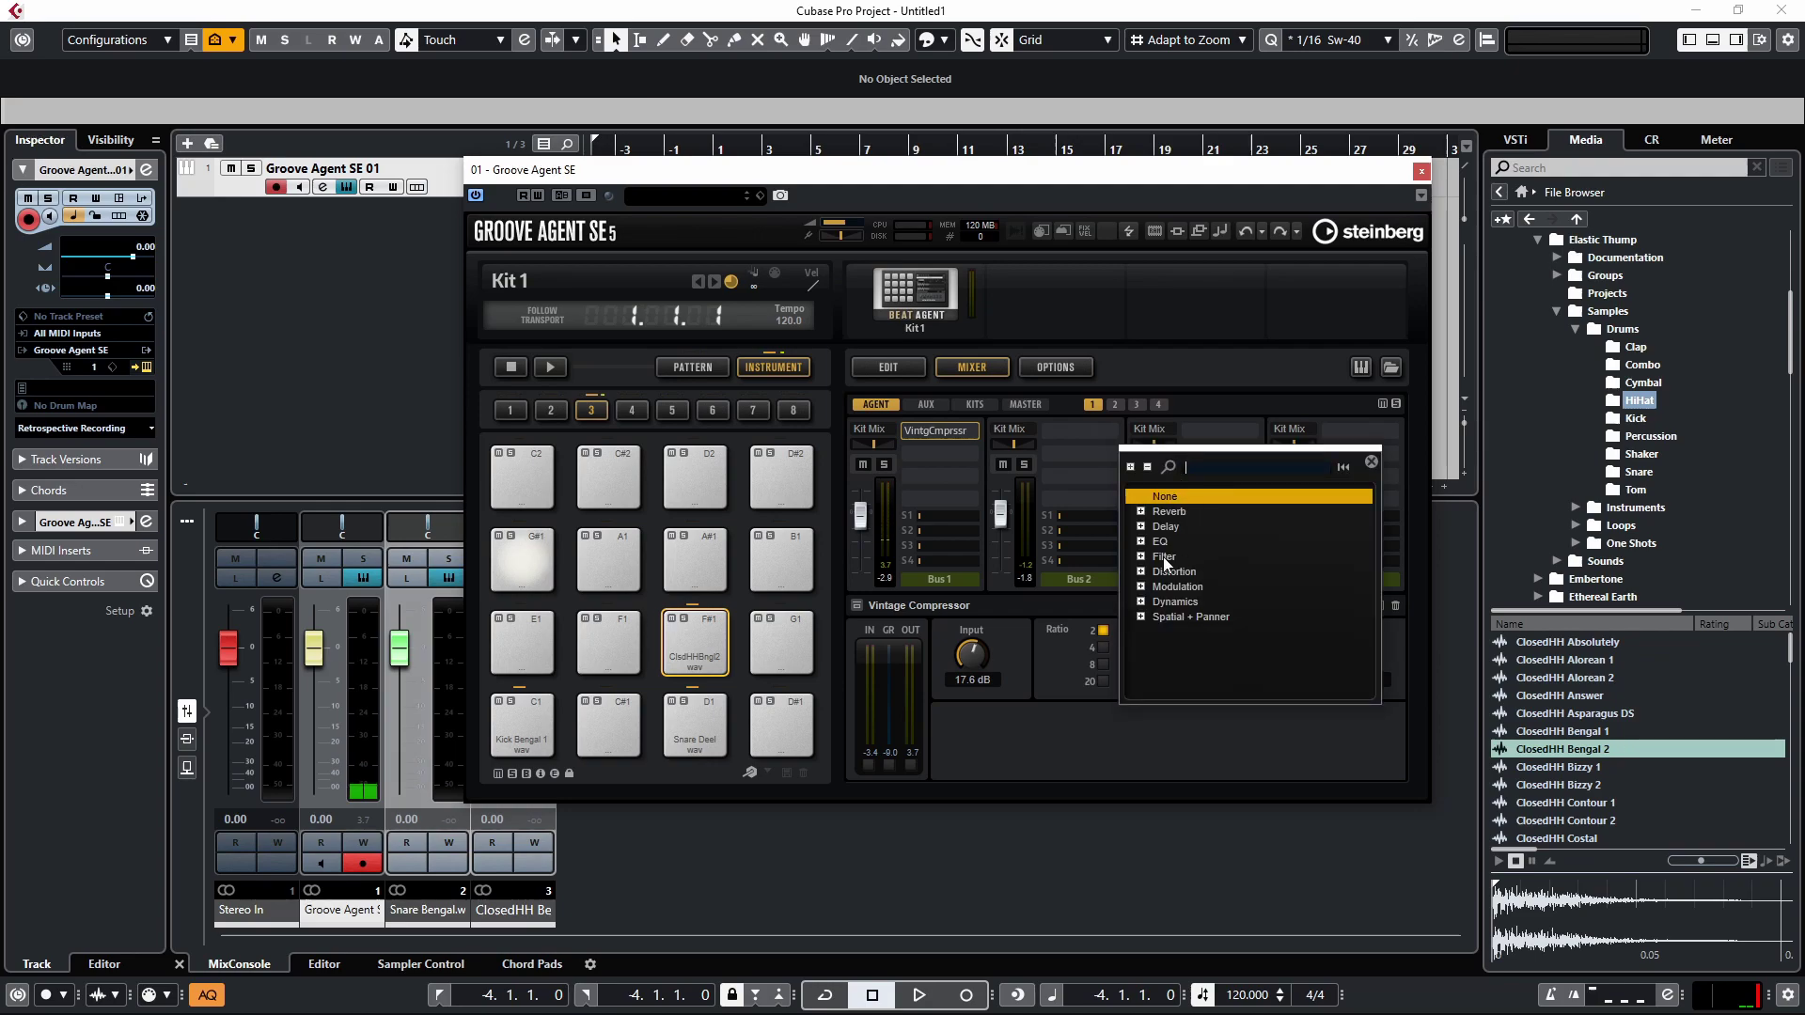
left_click(1140, 601)
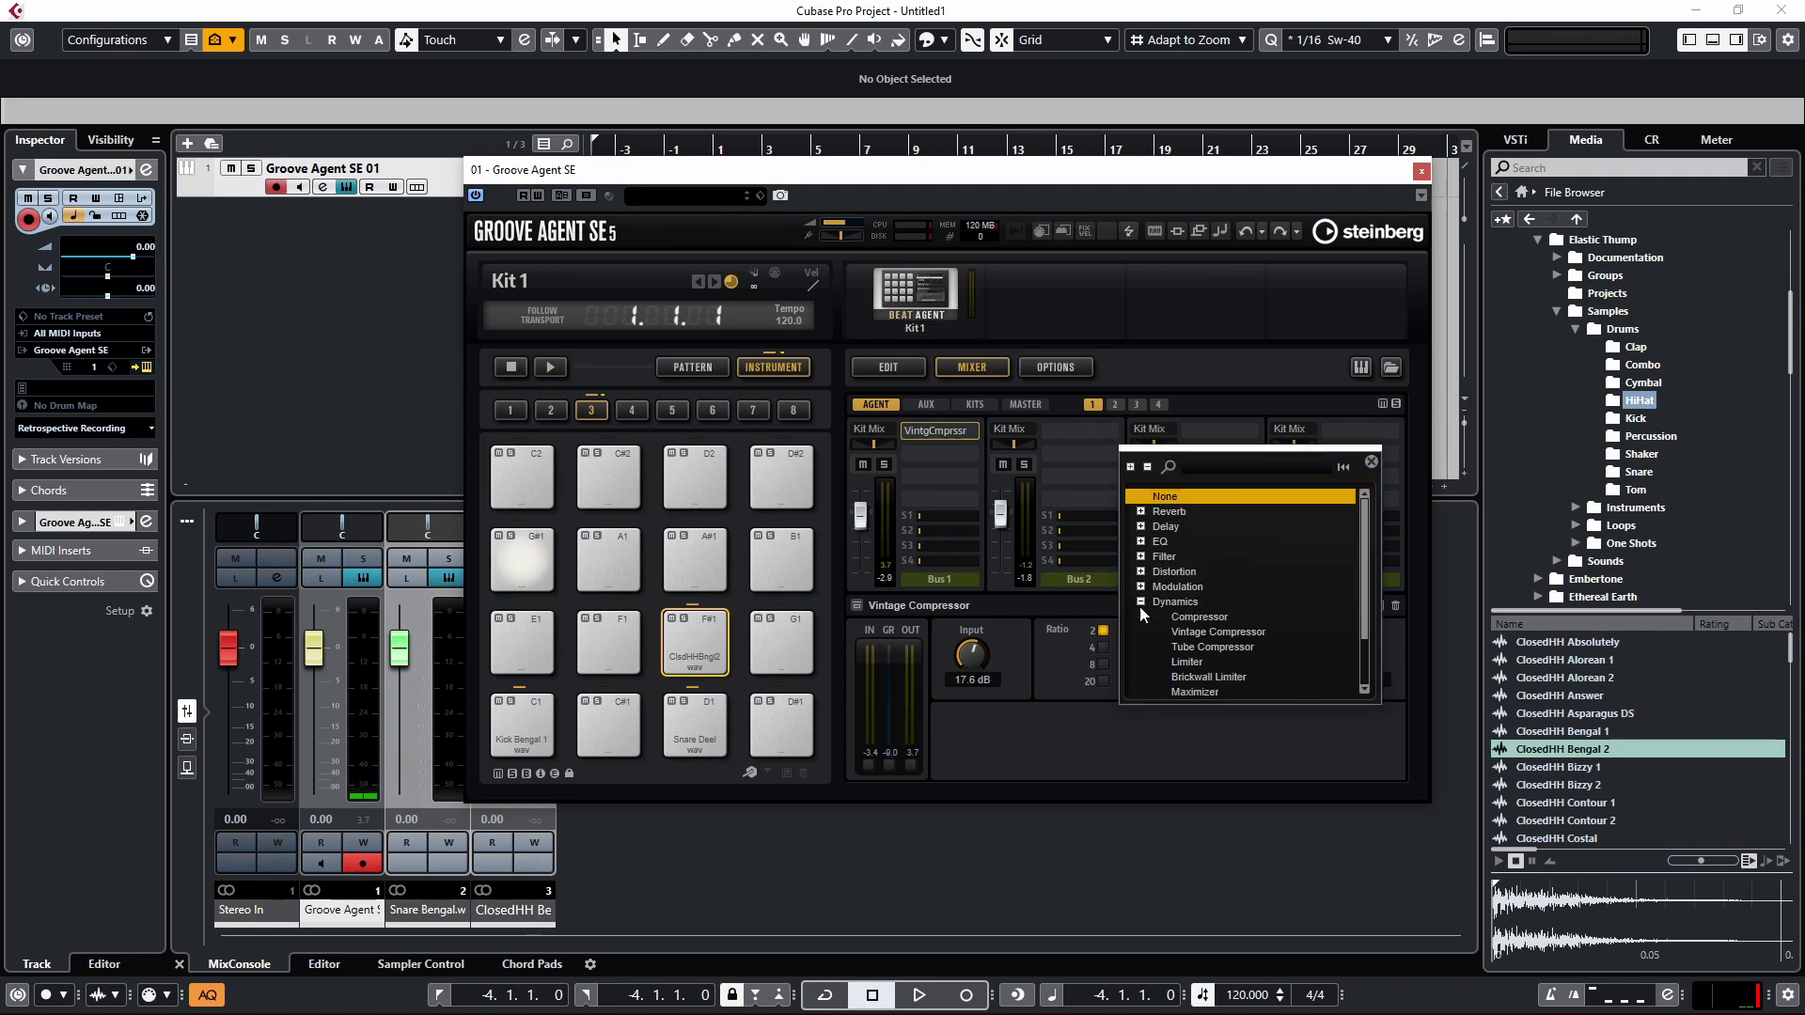
left_click(1194, 613)
left_click_drag(1100, 653, 1085, 685)
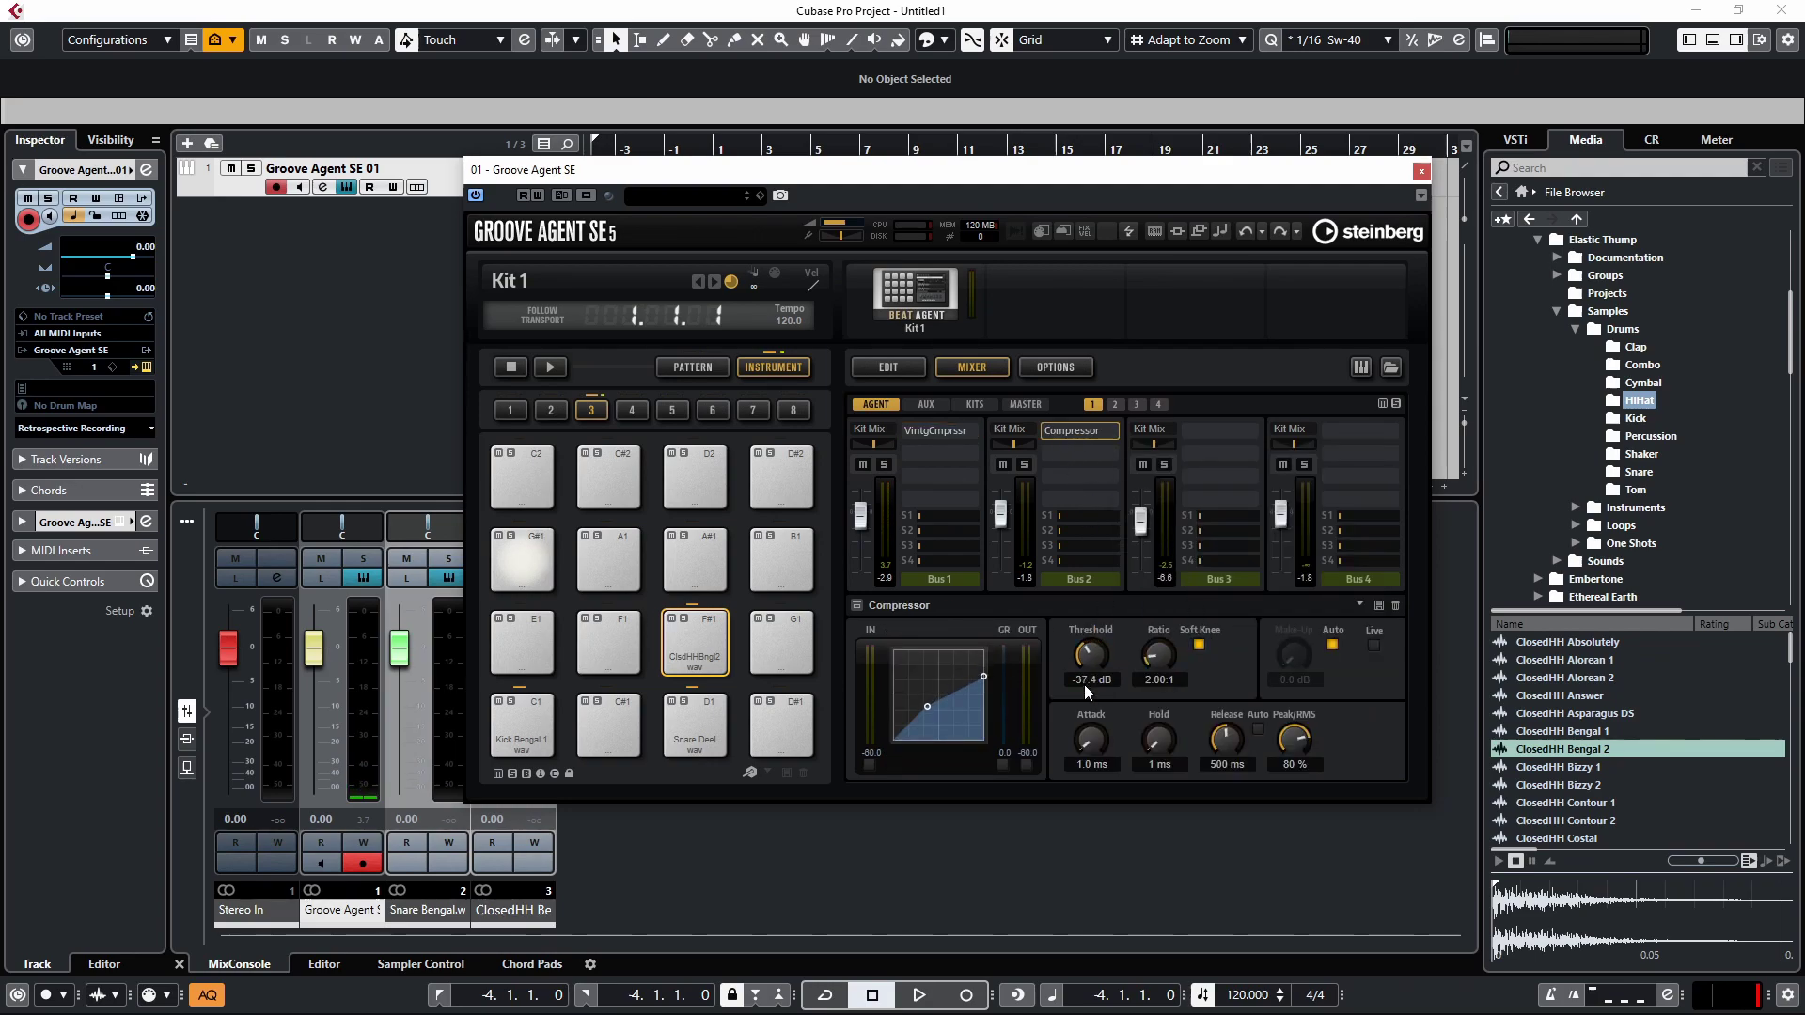
left_click_drag(1166, 749, 1086, 699)
left_click_drag(1224, 741, 1215, 774)
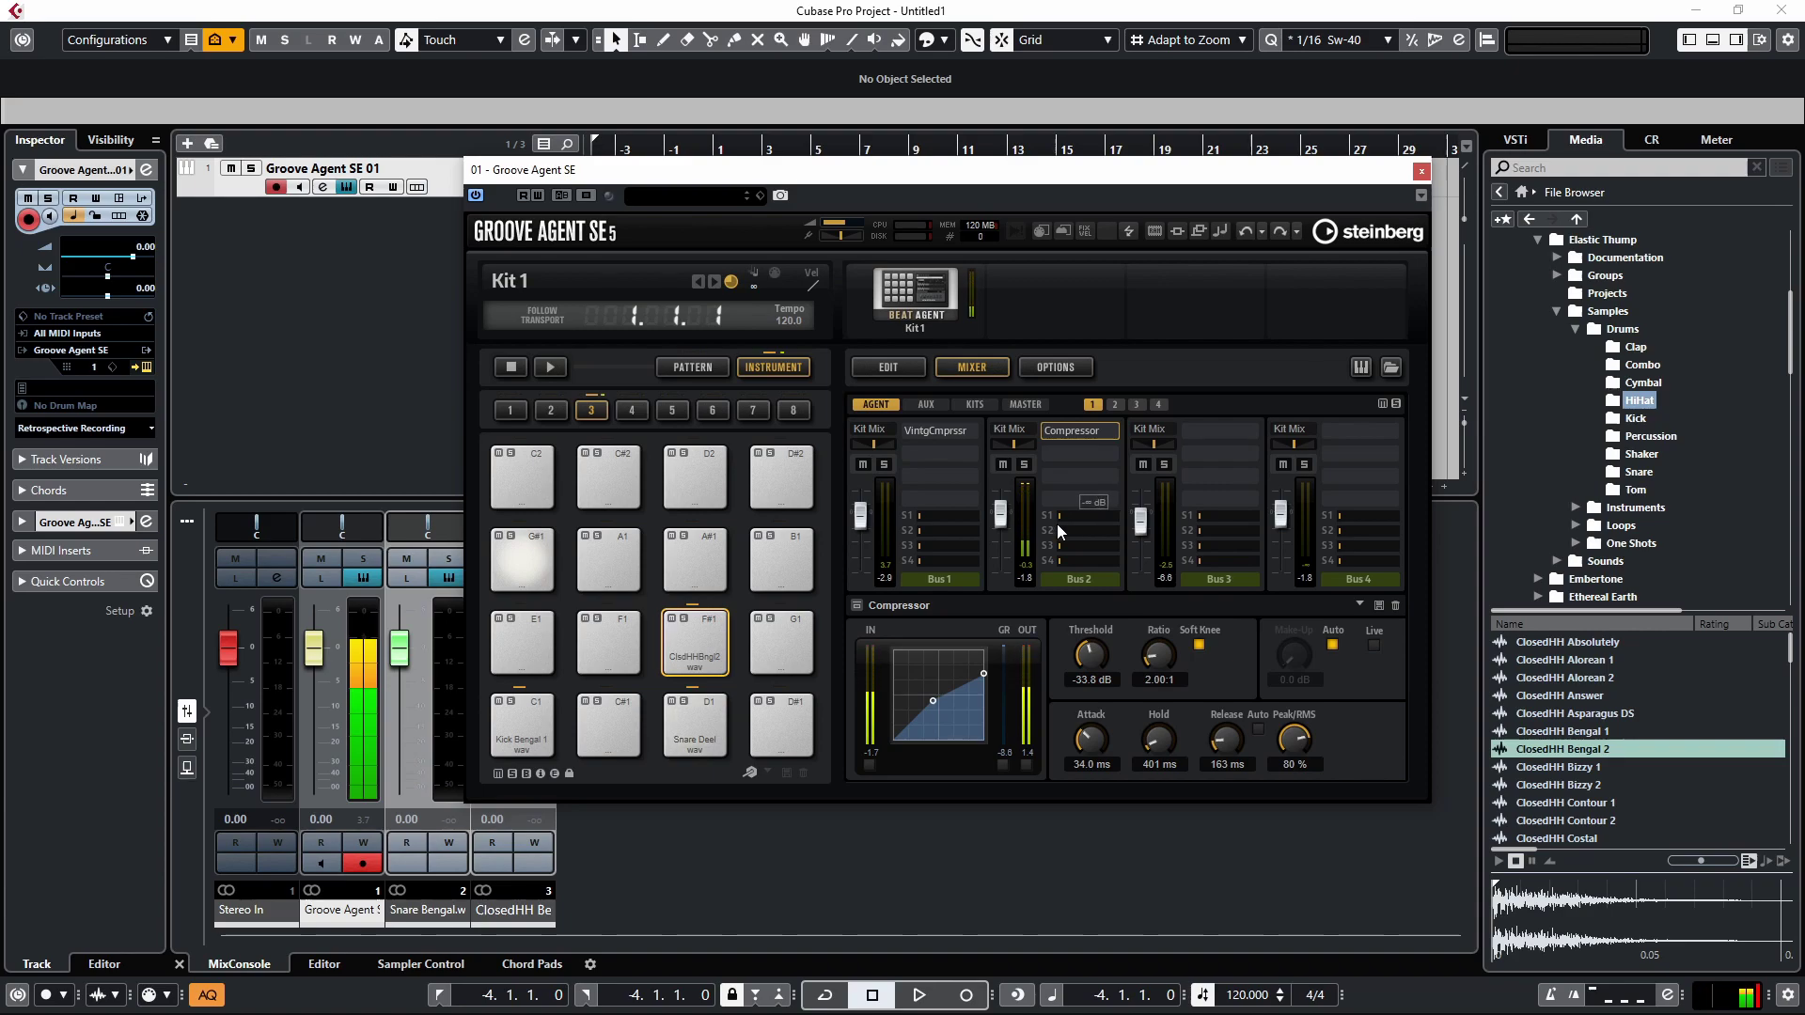
Step: Insert Reverb into the first slot of the AUX FX 1 channel
left_click(923, 404)
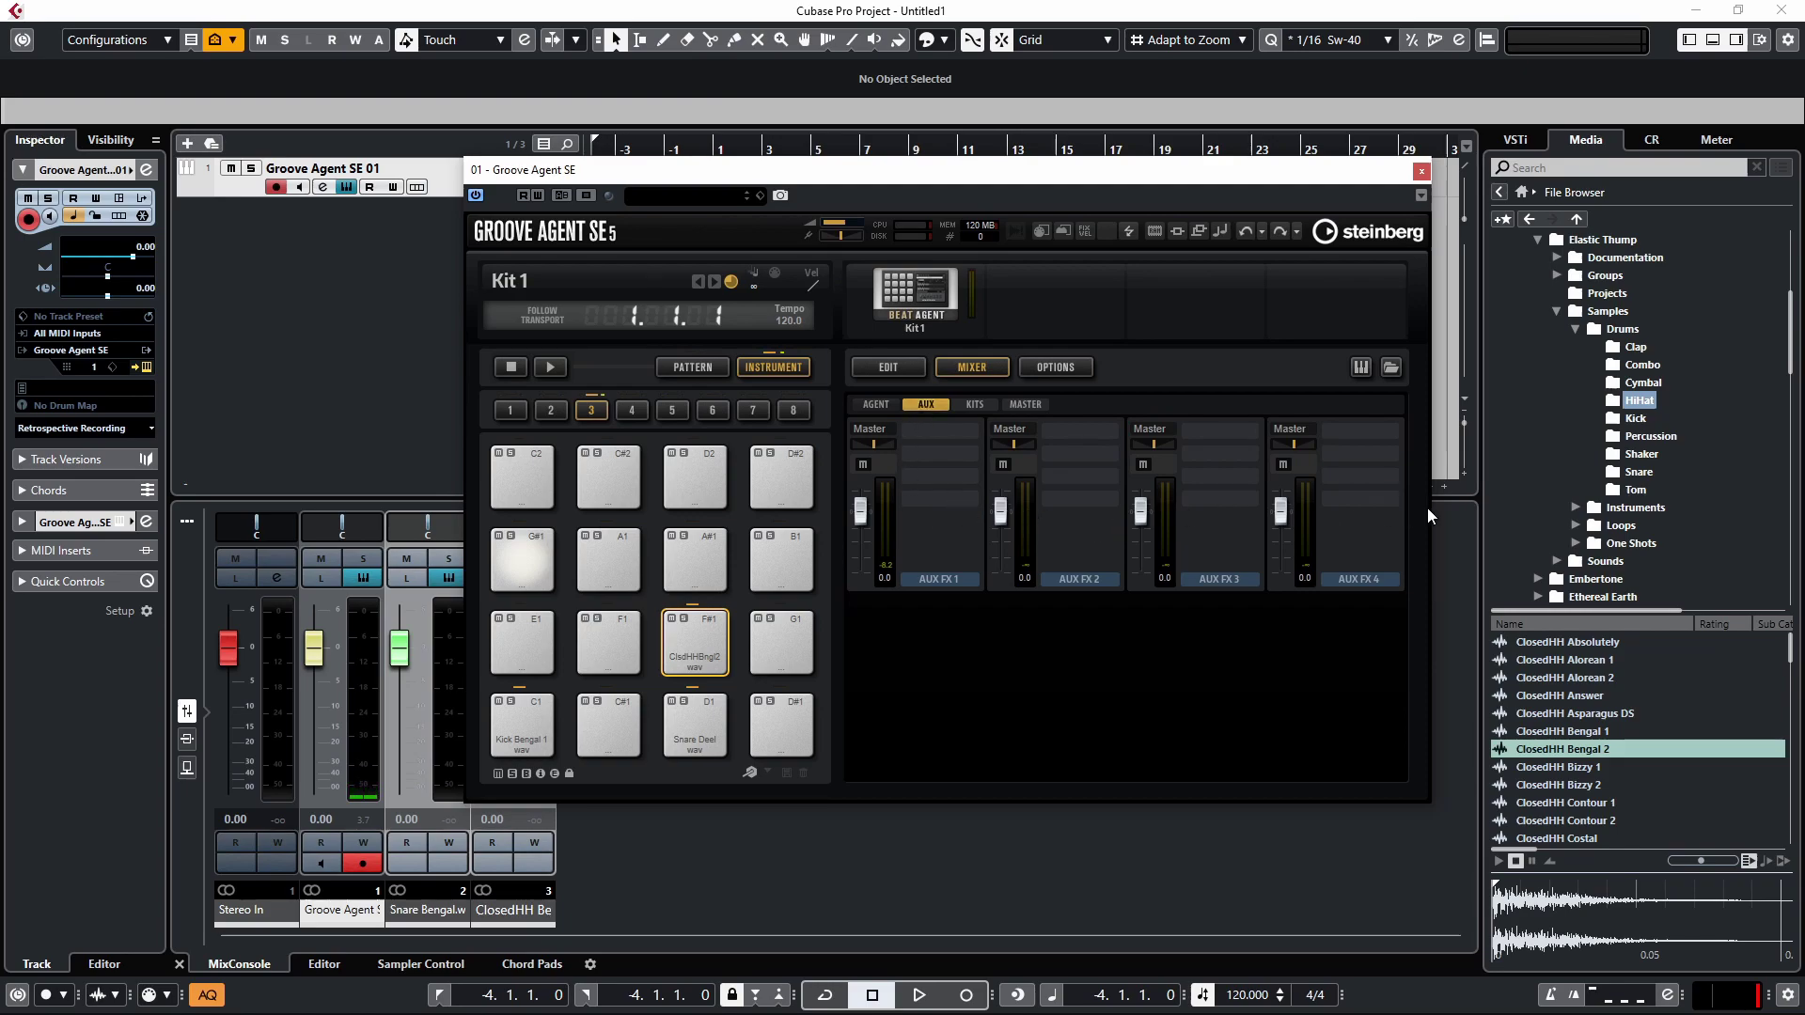
left_click(877, 403)
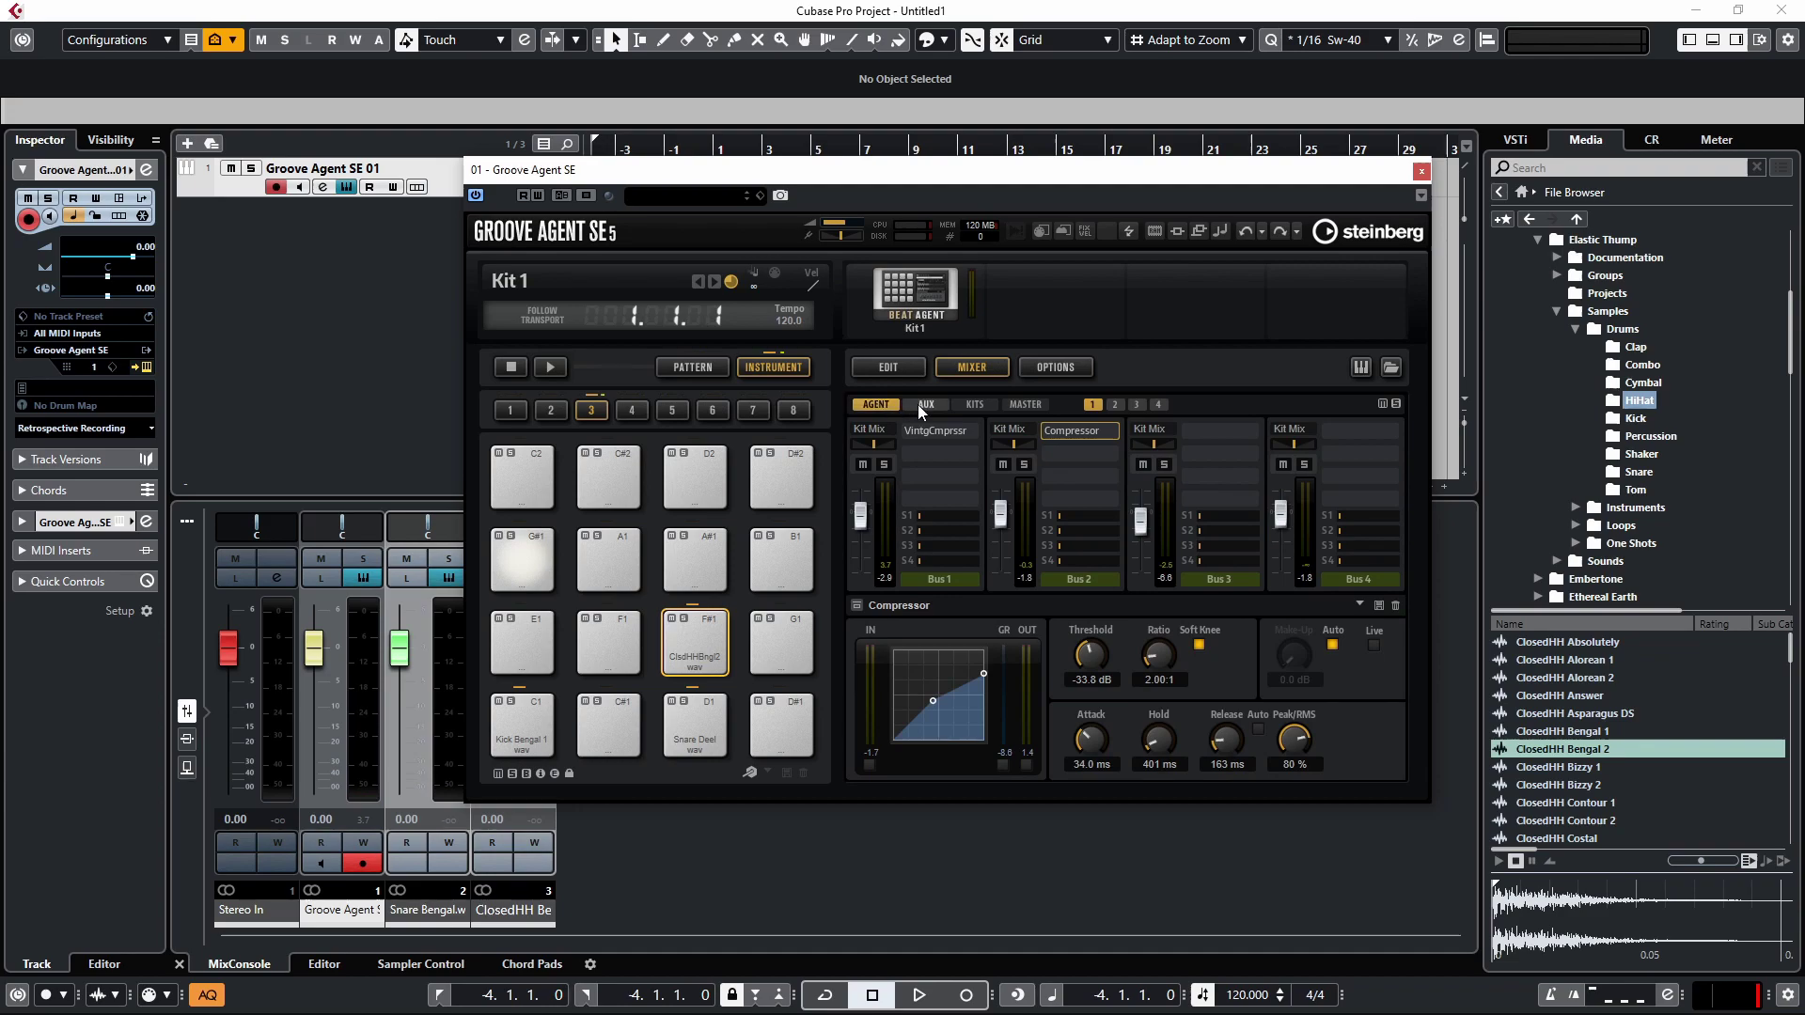
left_click(919, 405)
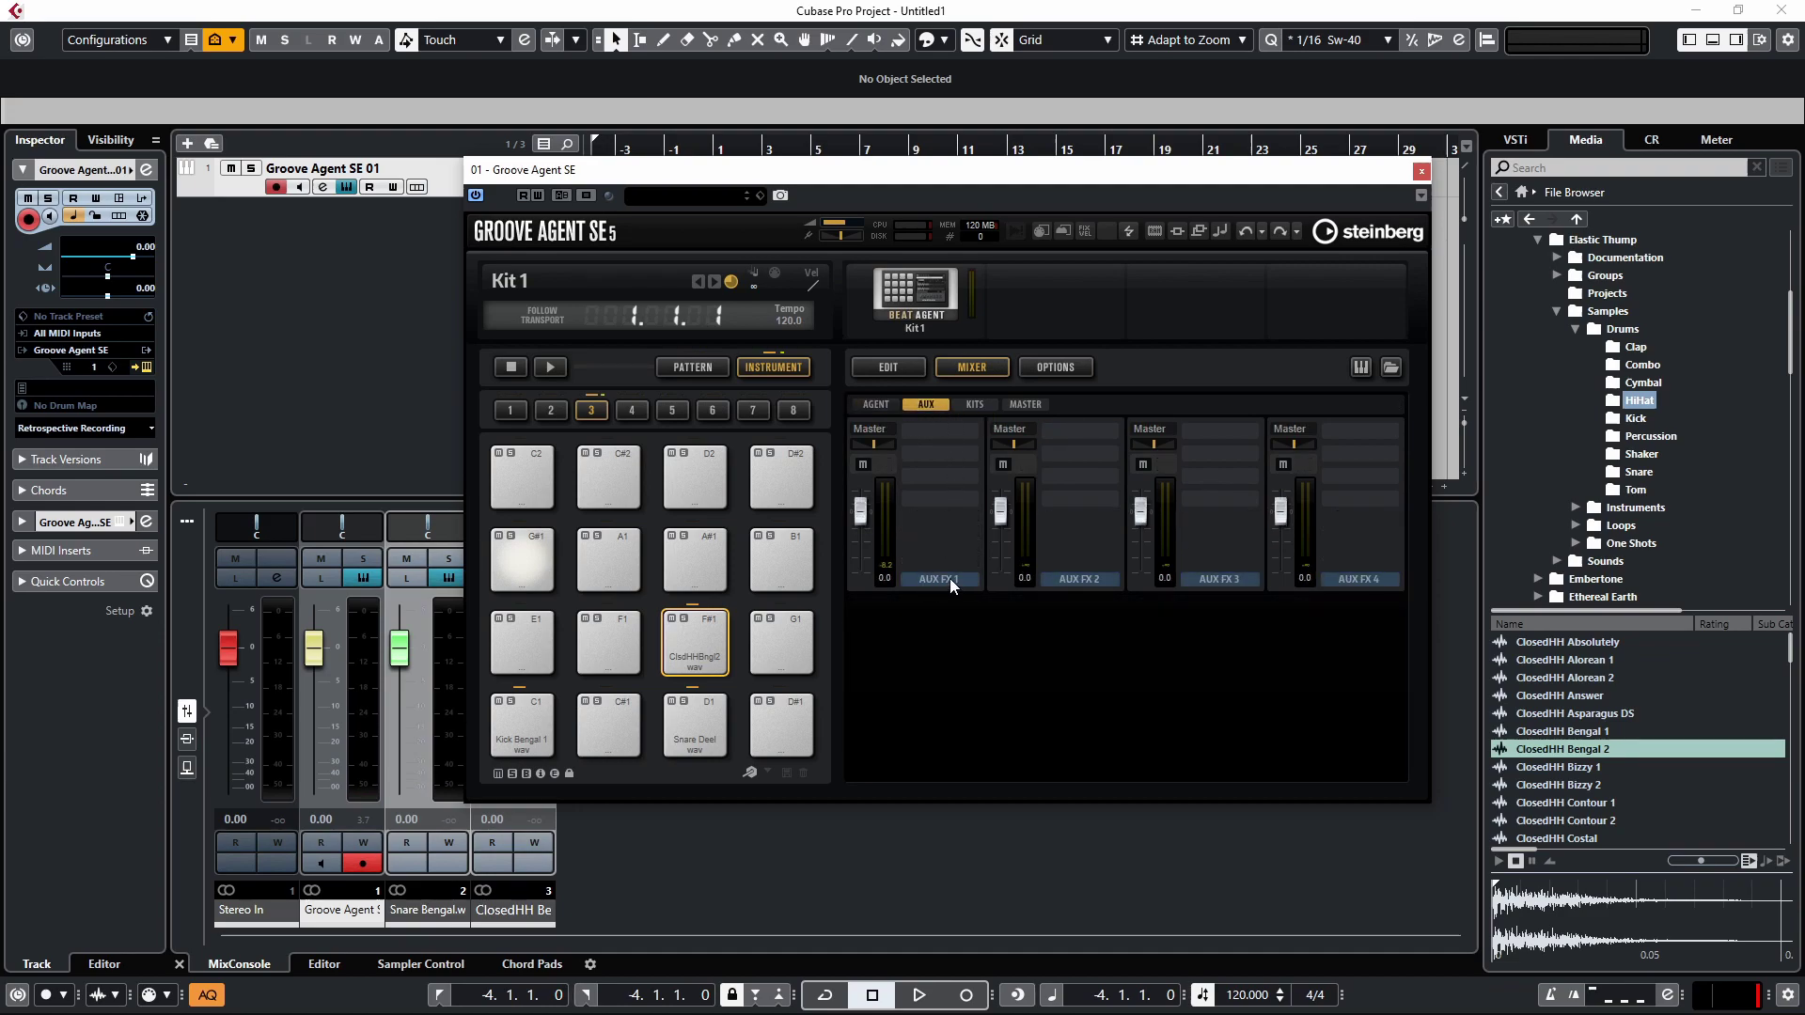
left_click(925, 440)
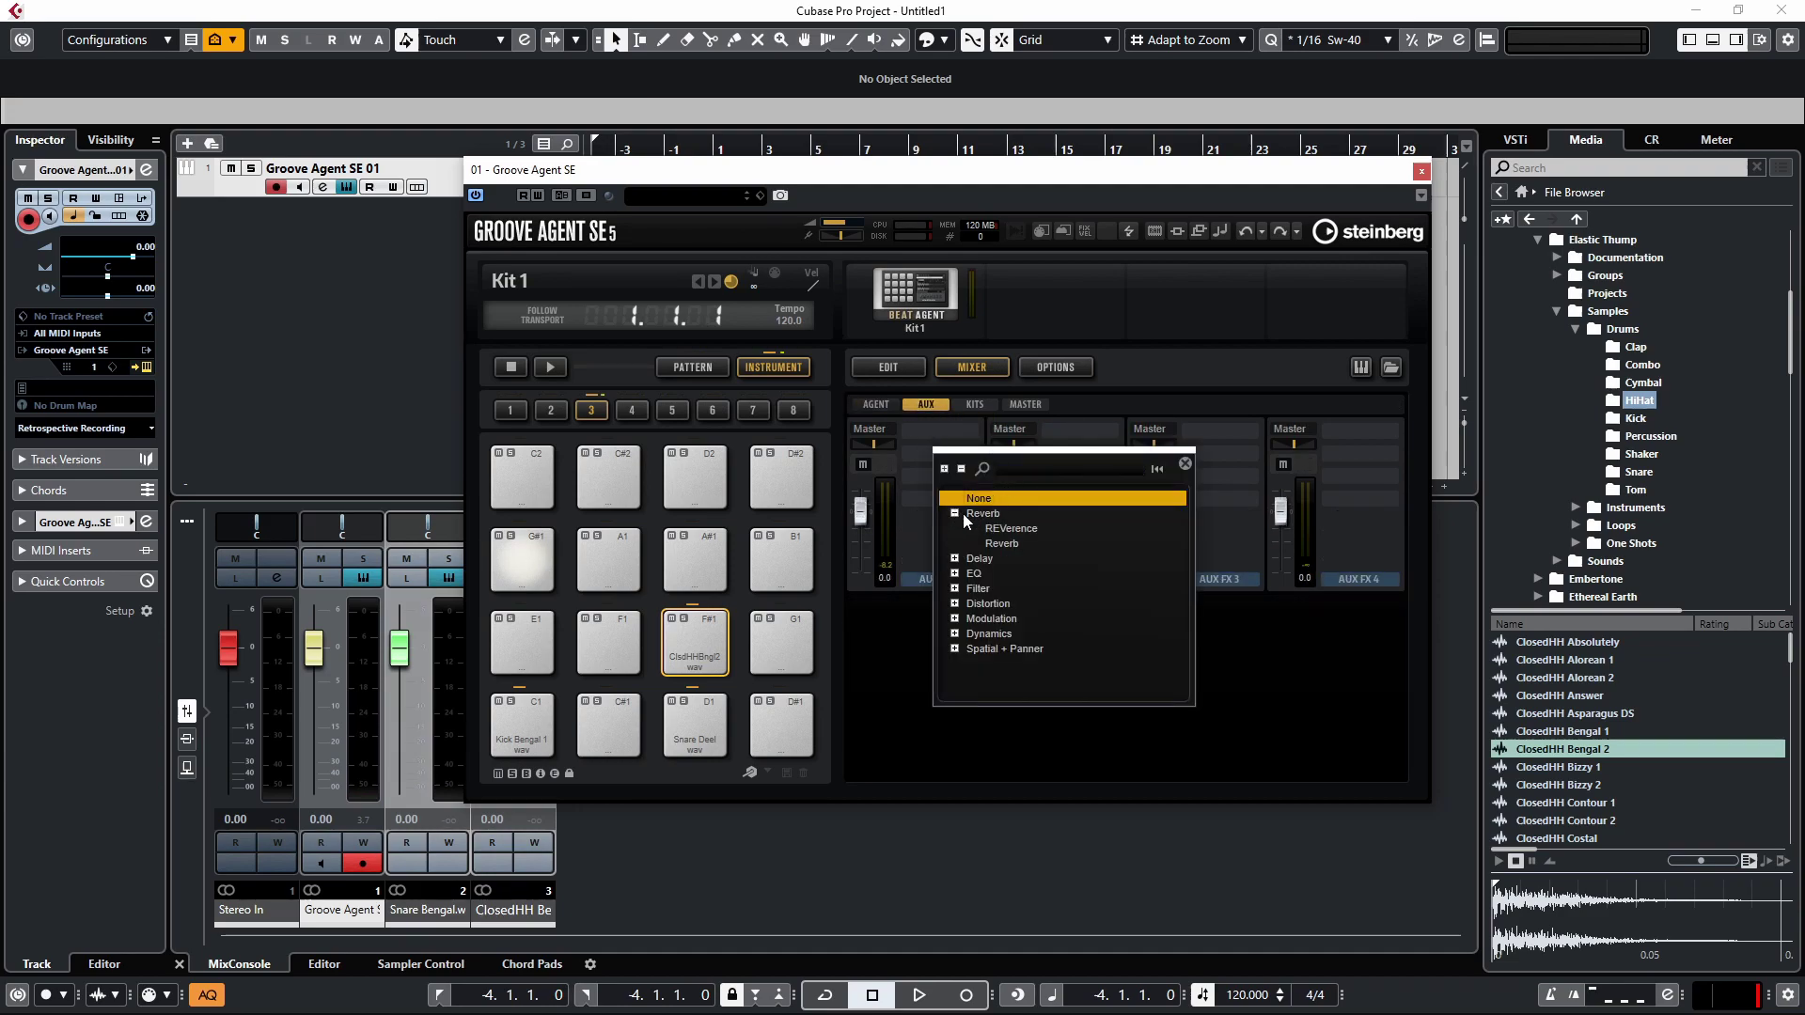
left_click(996, 544)
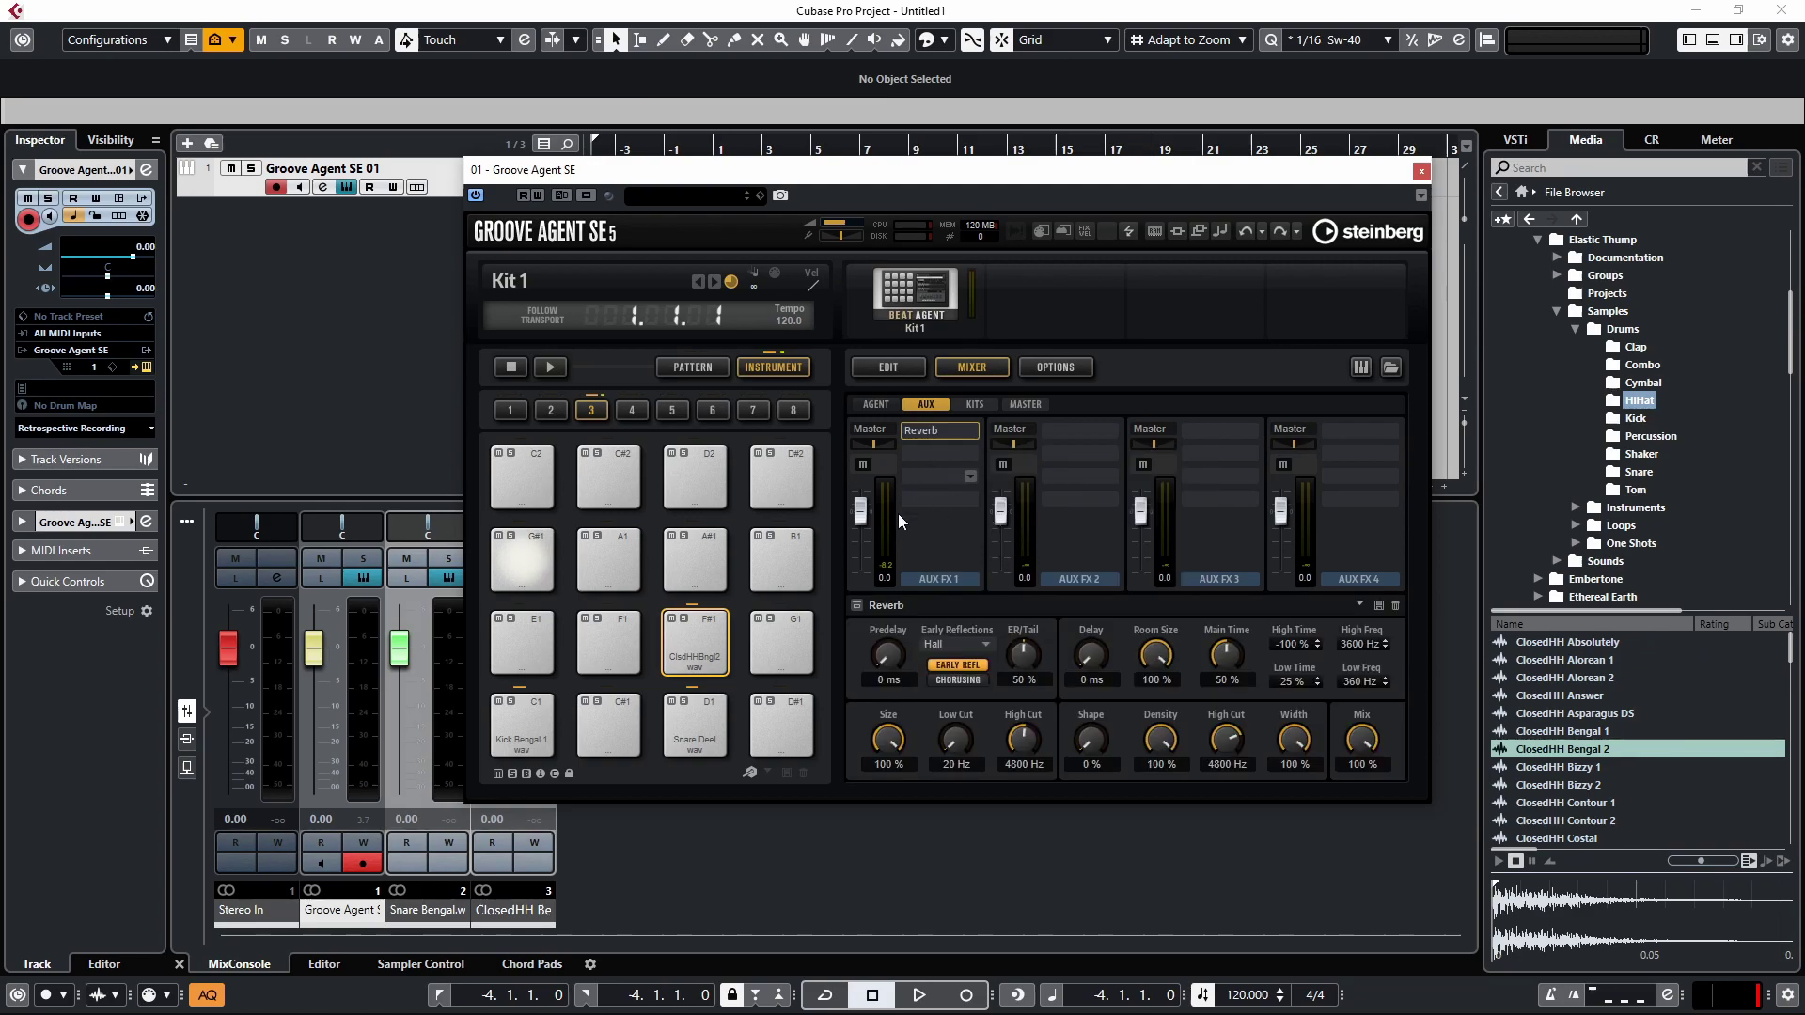
Step: Set the S1 reverb send to -15.9 dB on Bus 2 and -10 dB on Bus 1
left_click(875, 404)
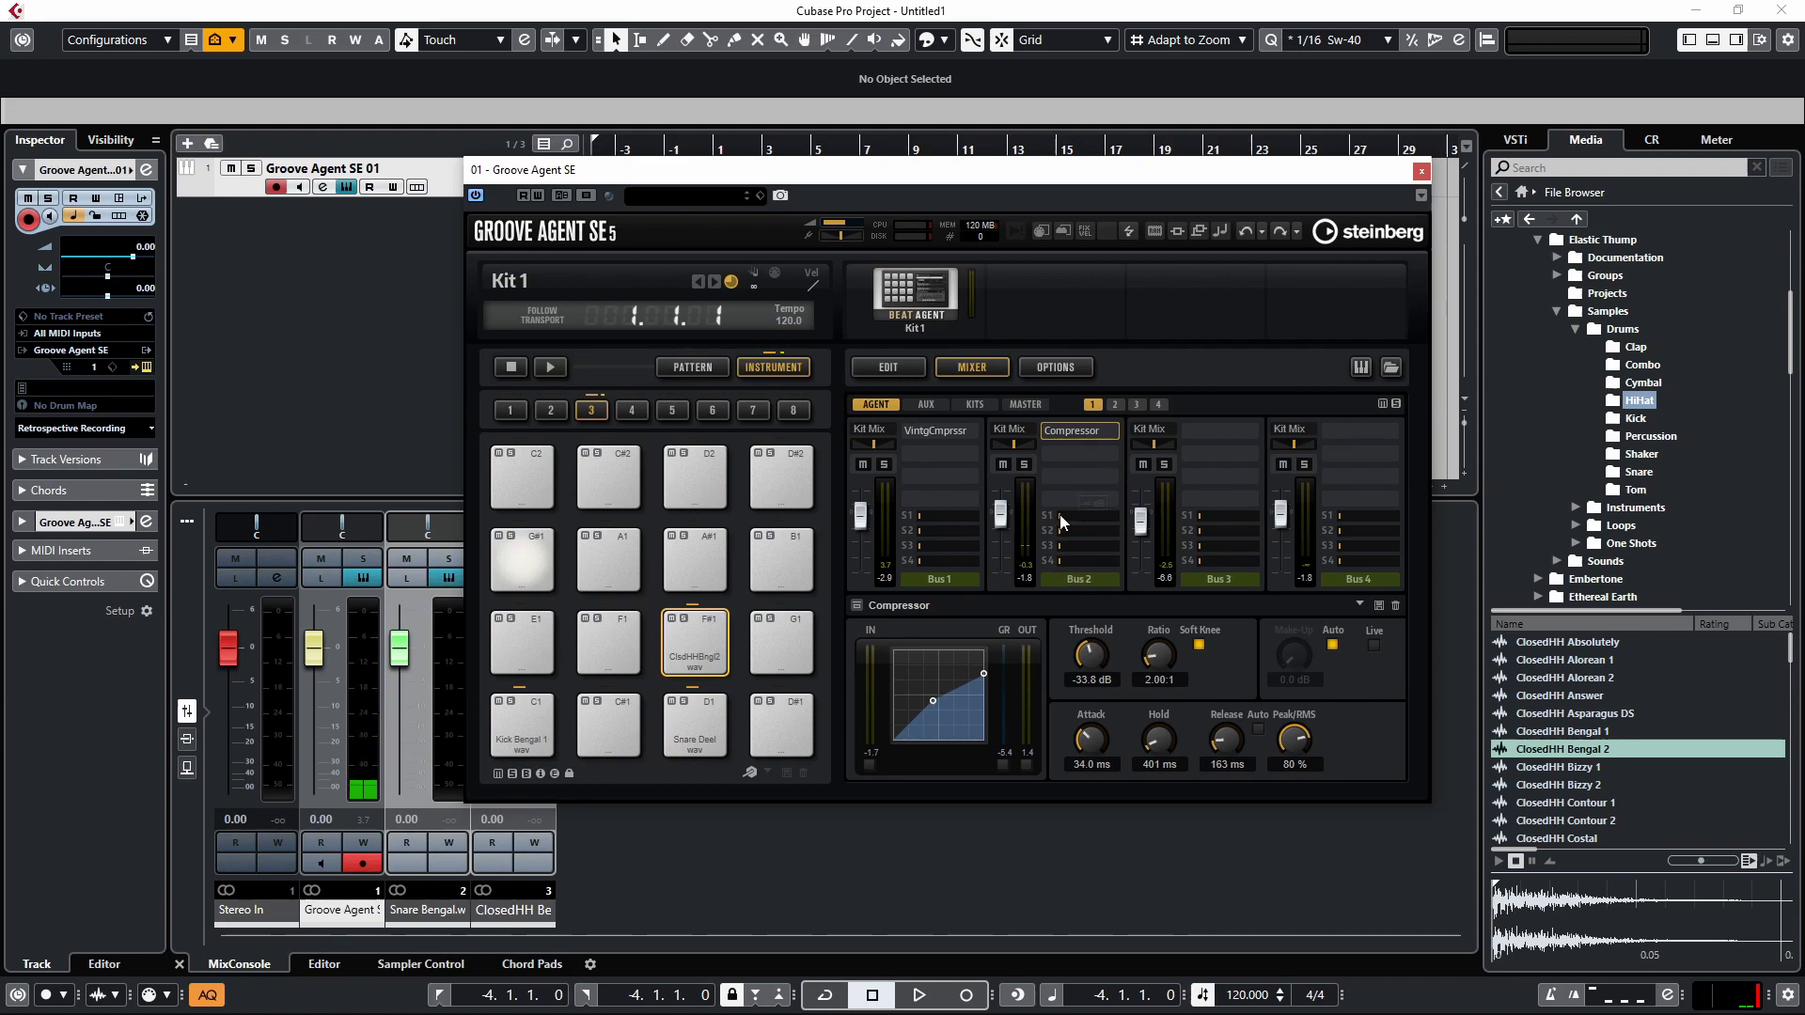
left_click_drag(1064, 520, 1079, 522)
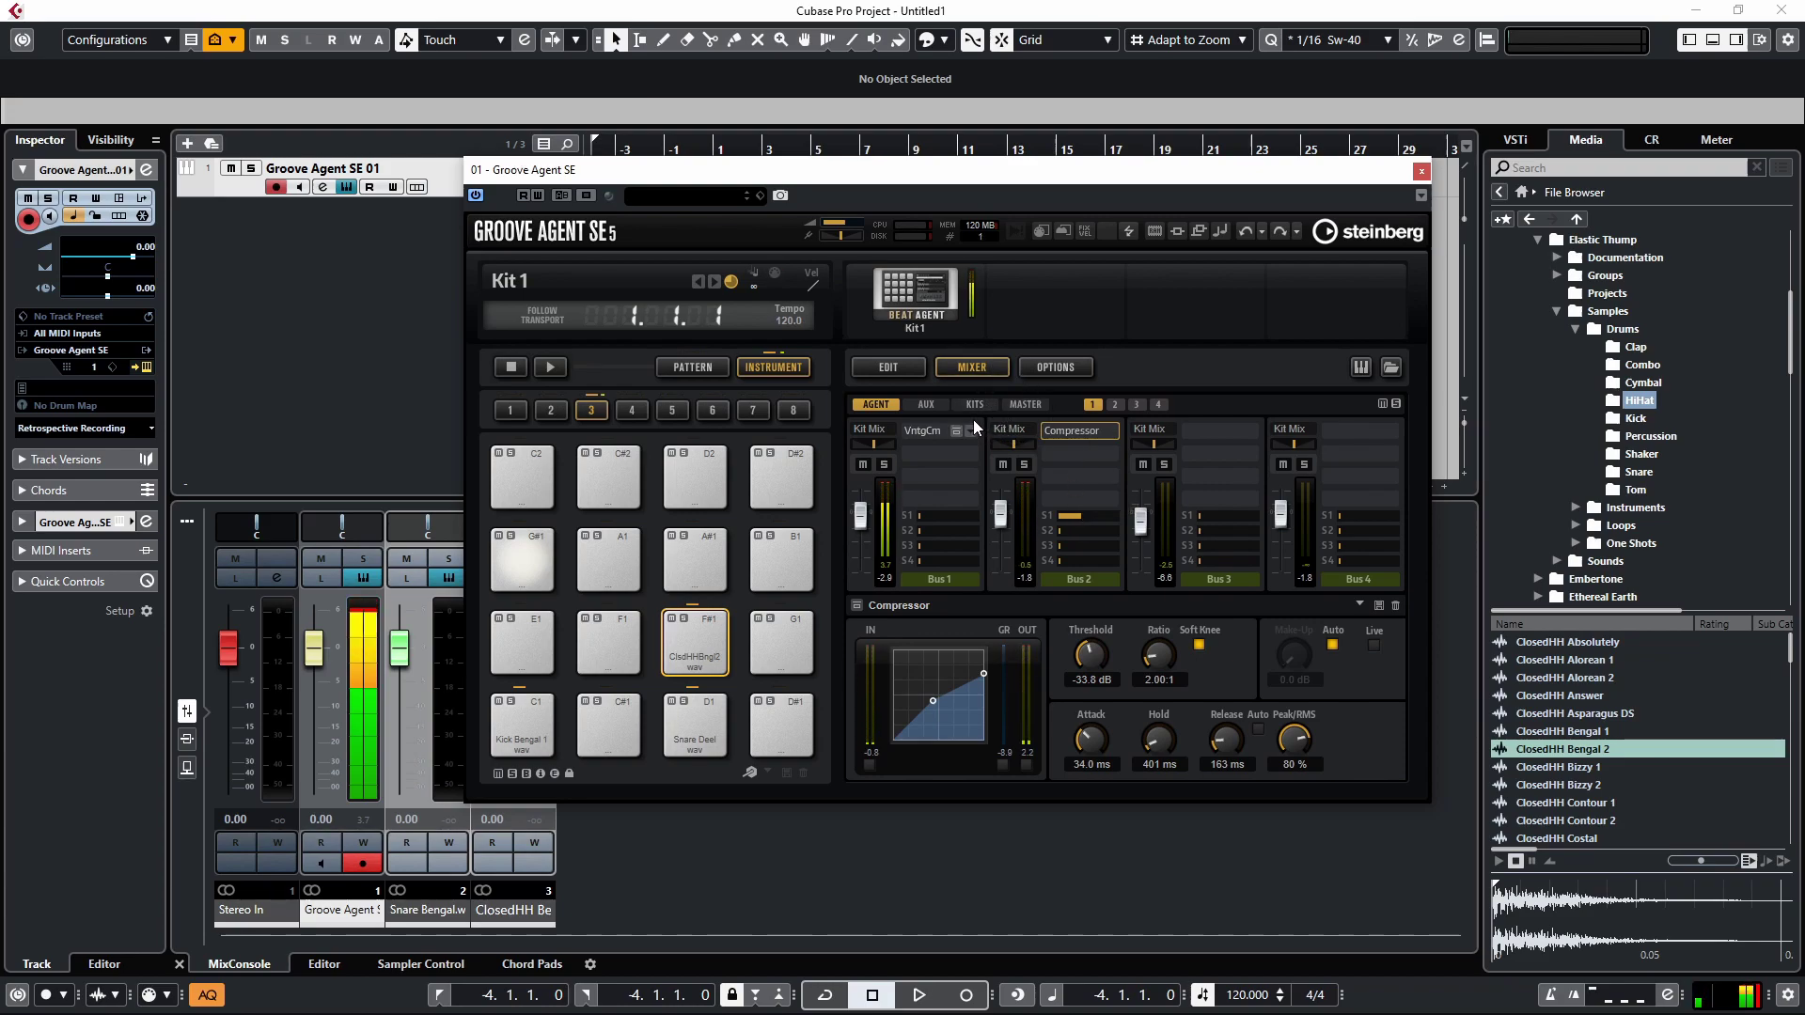
mouse_move(940, 516)
mouse_move(940, 515)
left_mouse_down()
mouse_move(957, 517)
mouse_move(923, 514)
left_mouse_up()
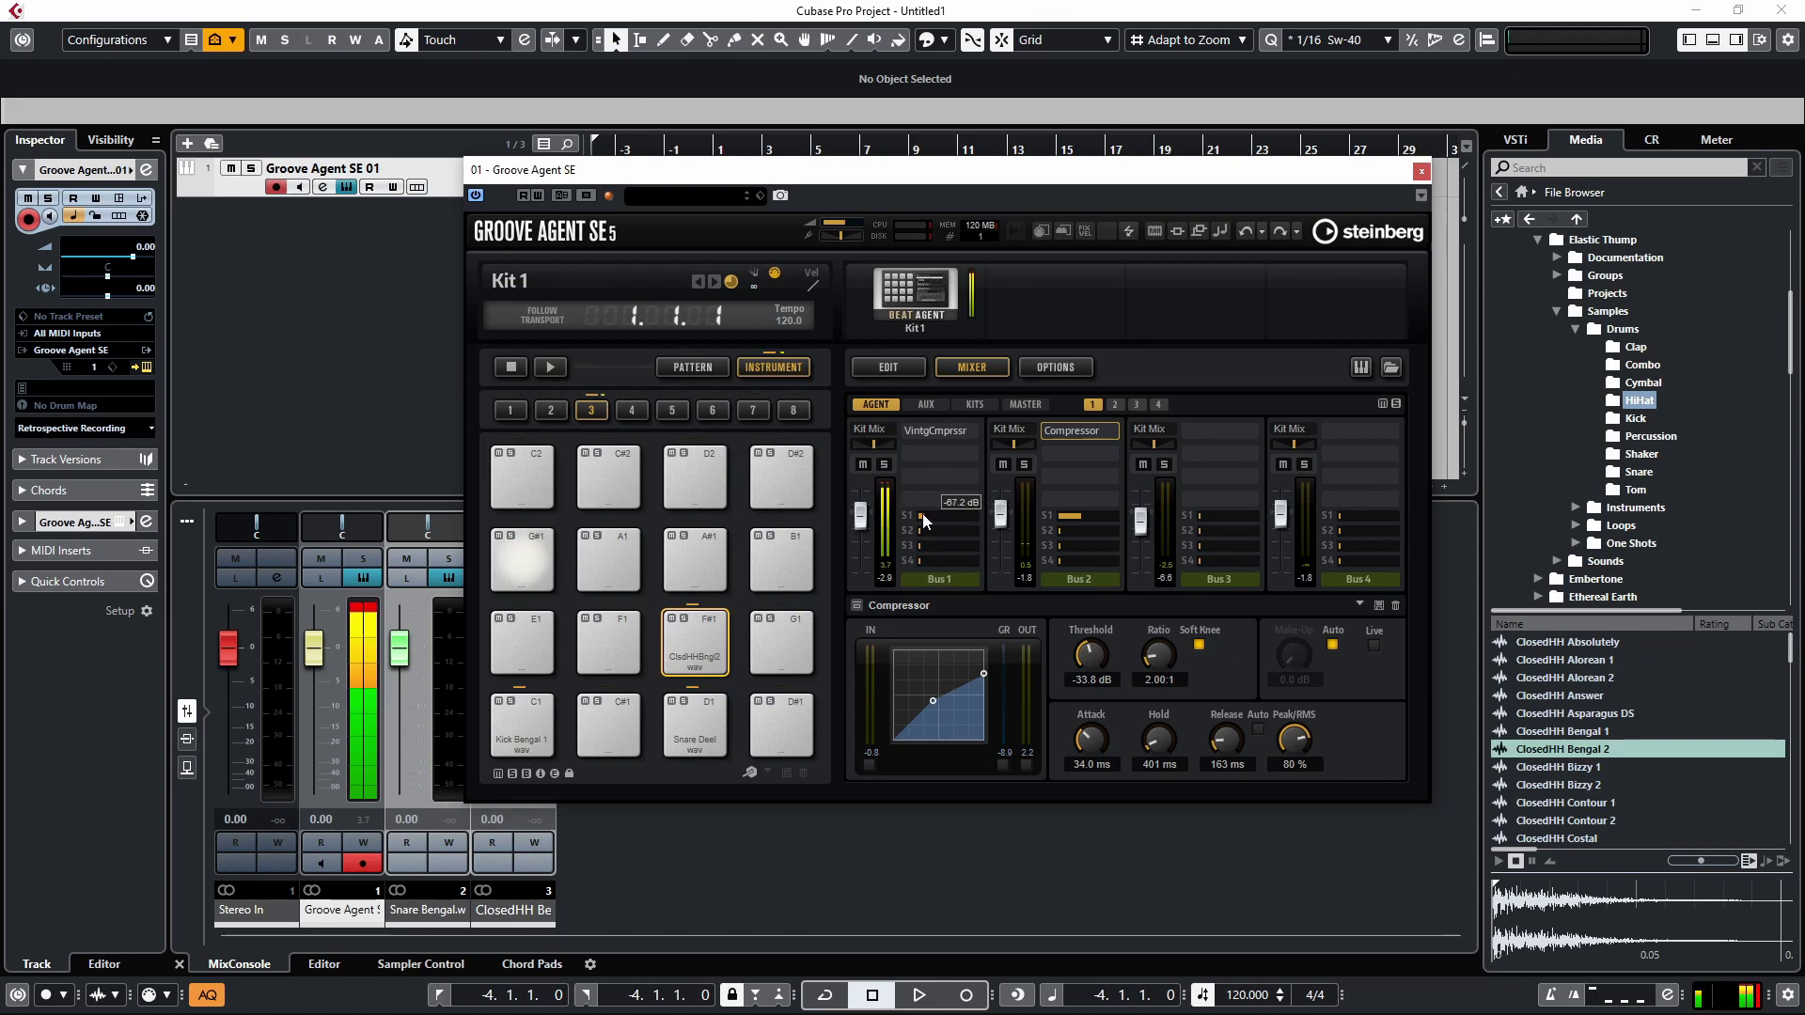
Step: Insert a Compressor on the master output, adjust attack and release, then remove it
left_click(1021, 405)
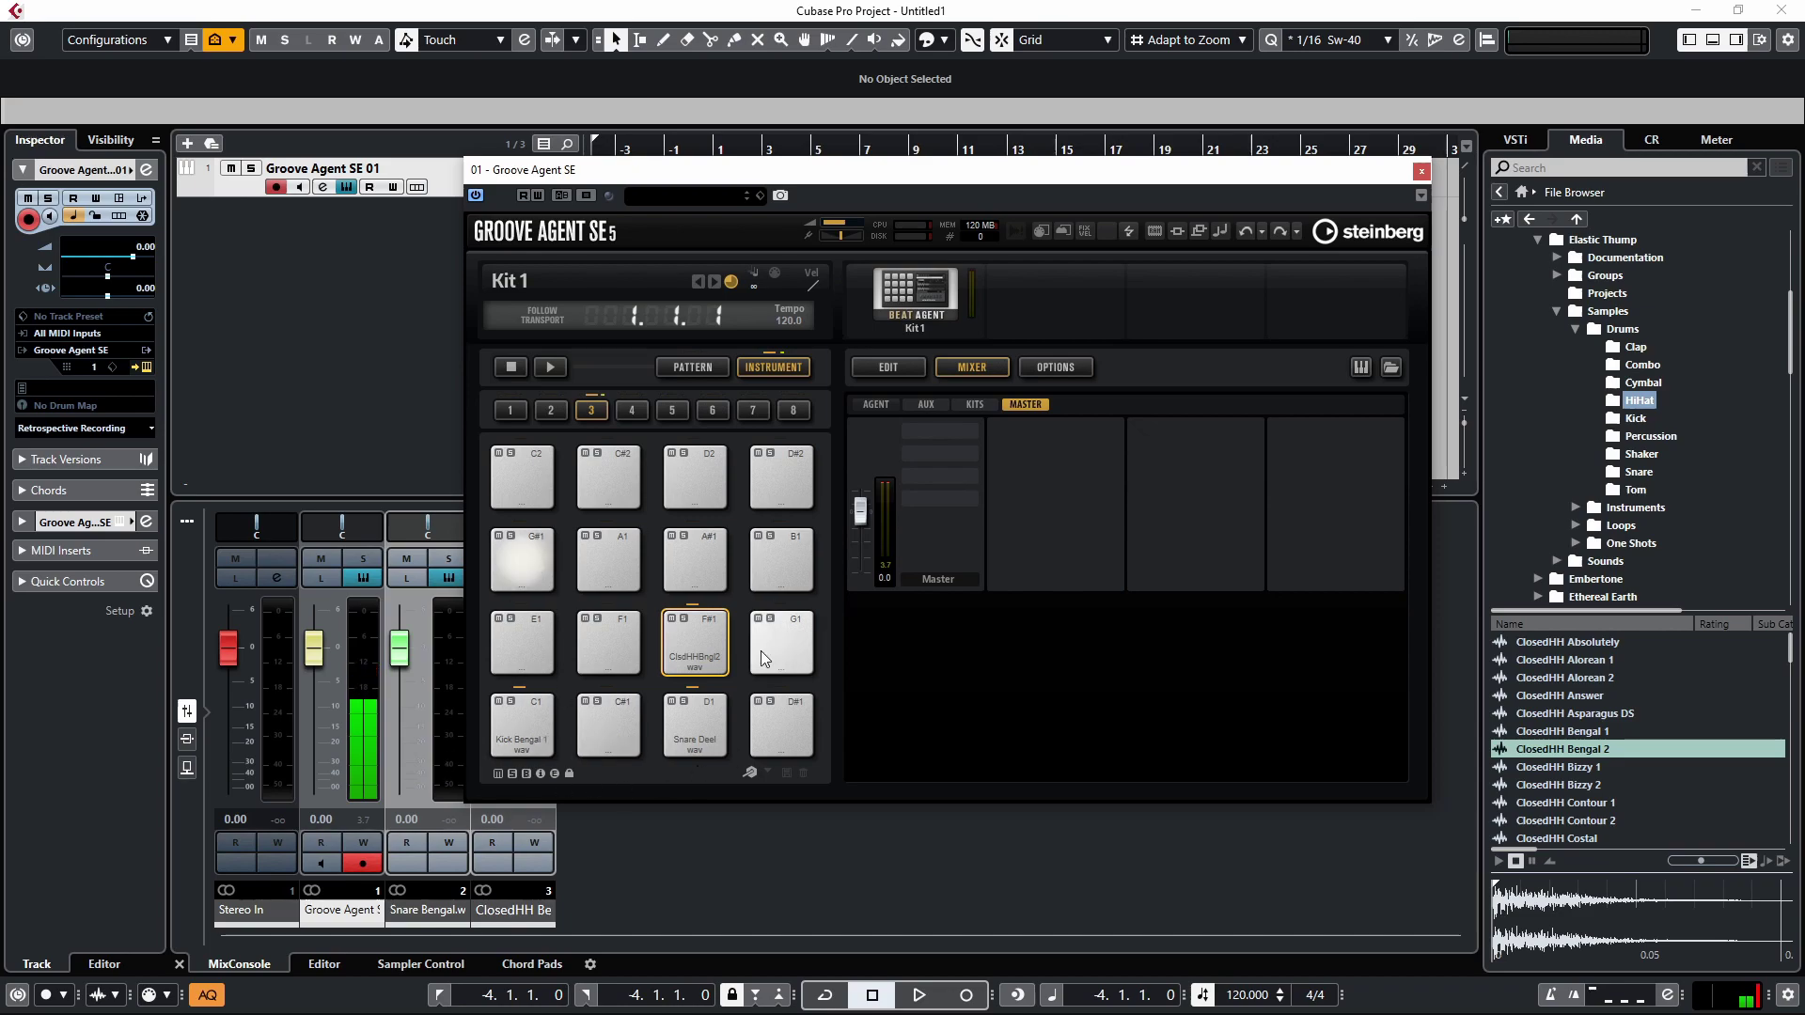
left_click(968, 435)
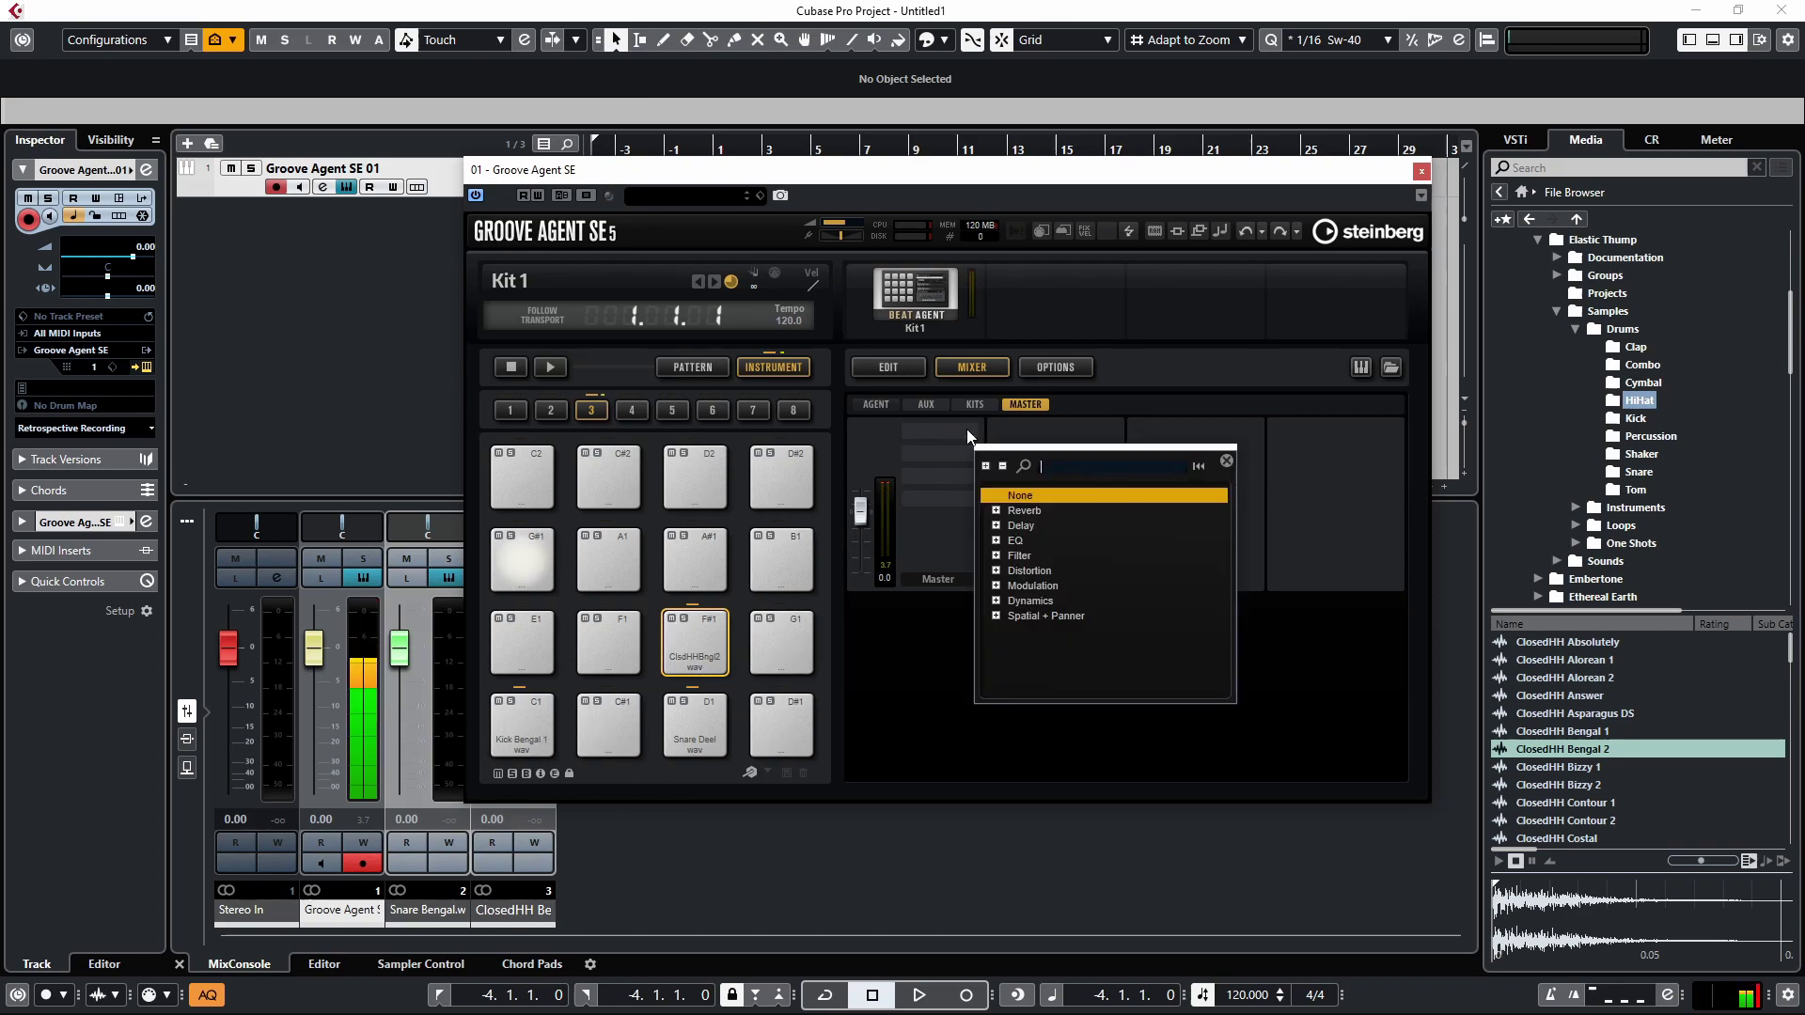
left_click(997, 601)
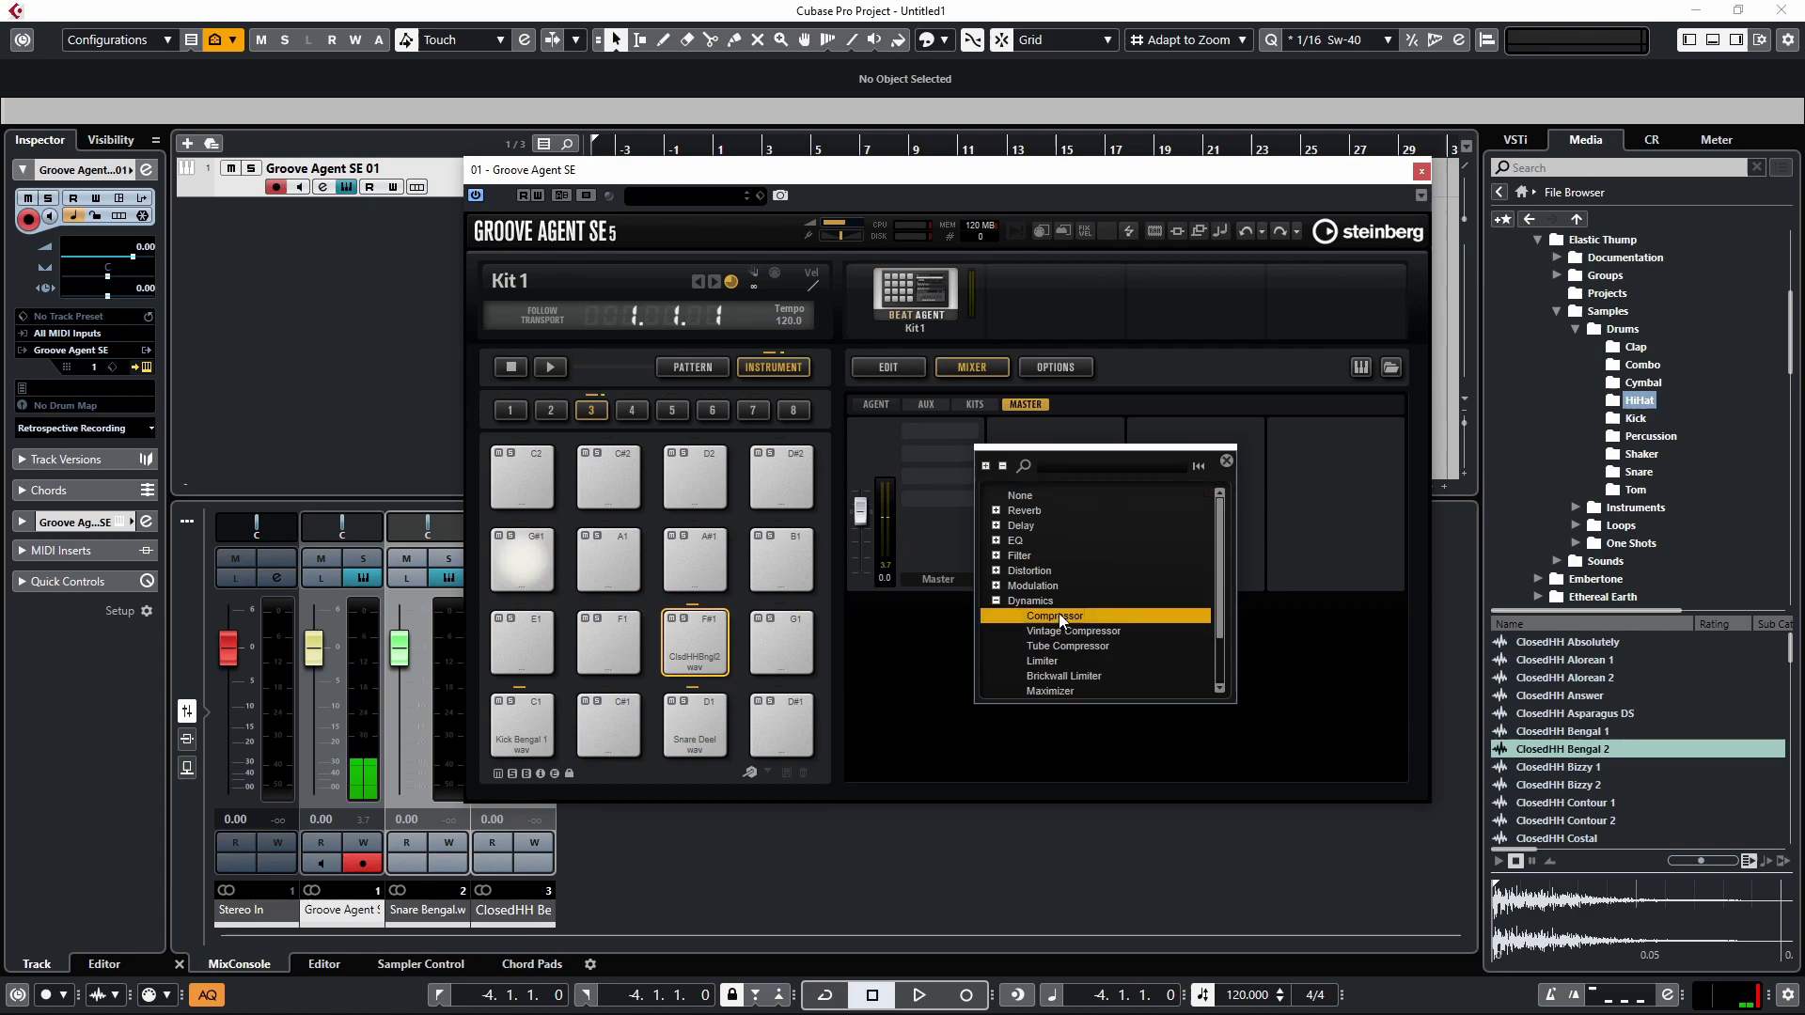
left_click(1035, 616)
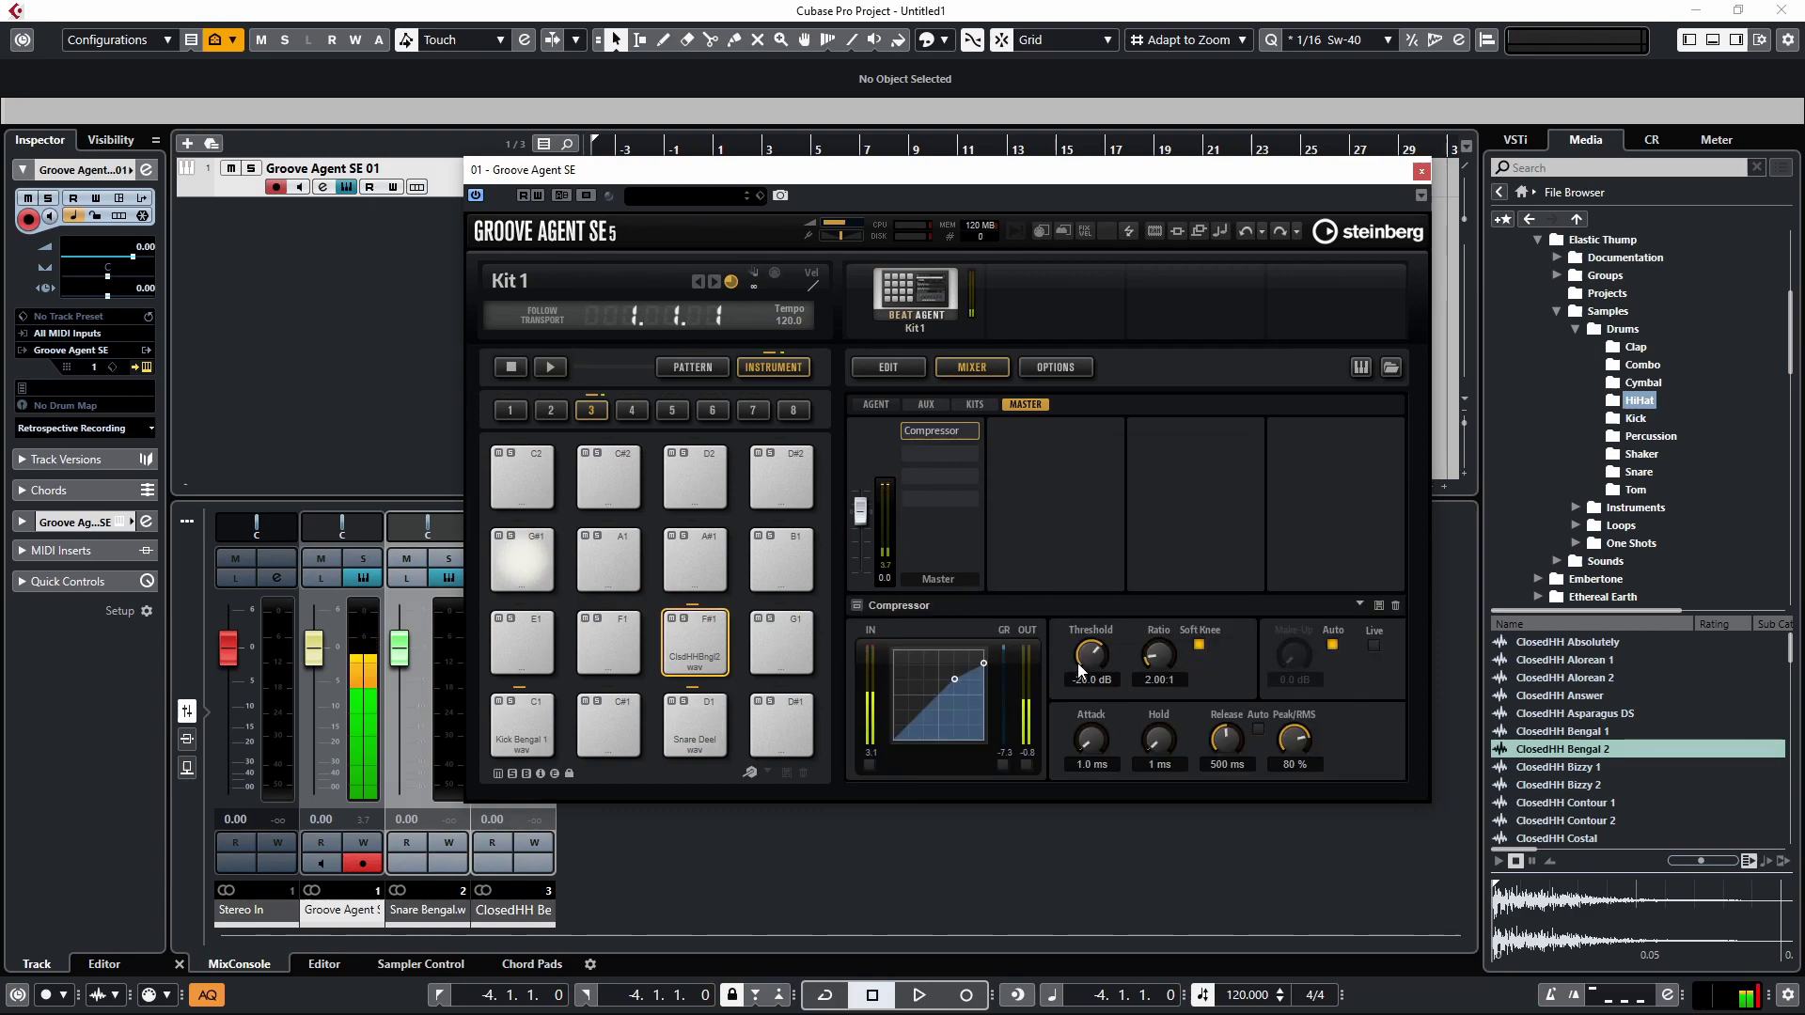
left_click_drag(1091, 735, 1091, 716)
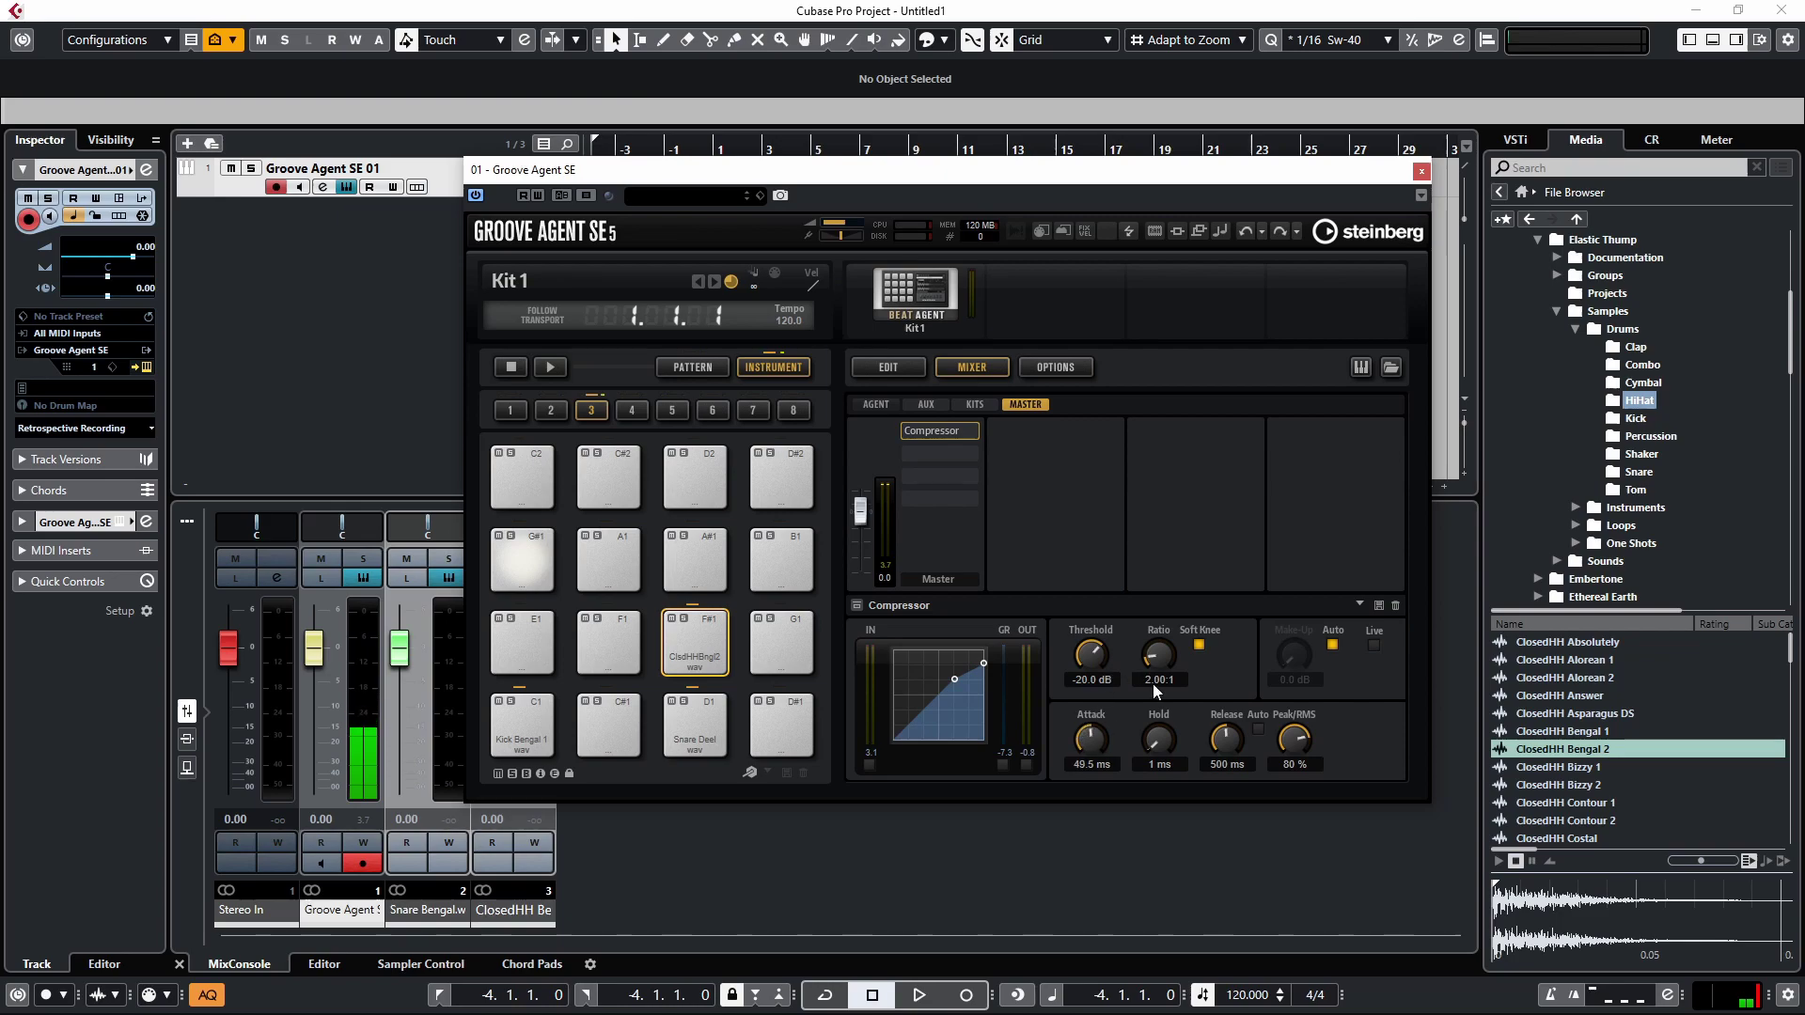
left_click_drag(1226, 741, 1226, 763)
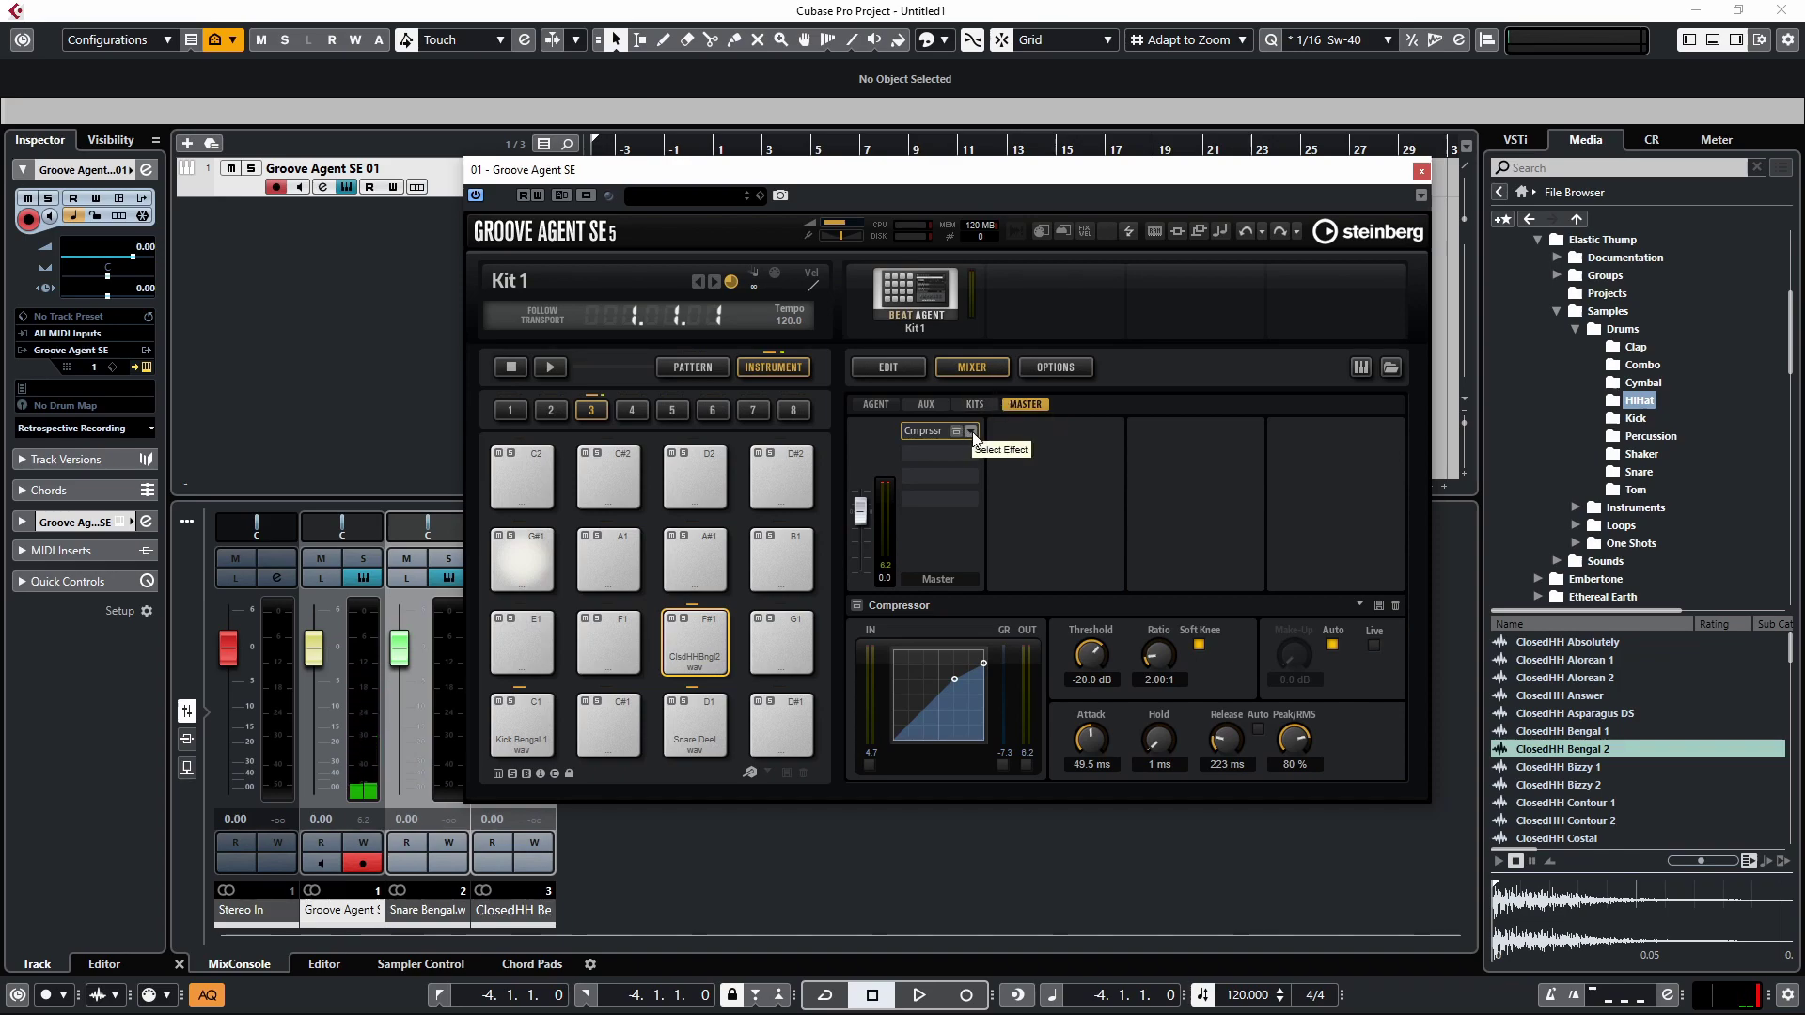
left_click(964, 433)
left_click(1044, 499)
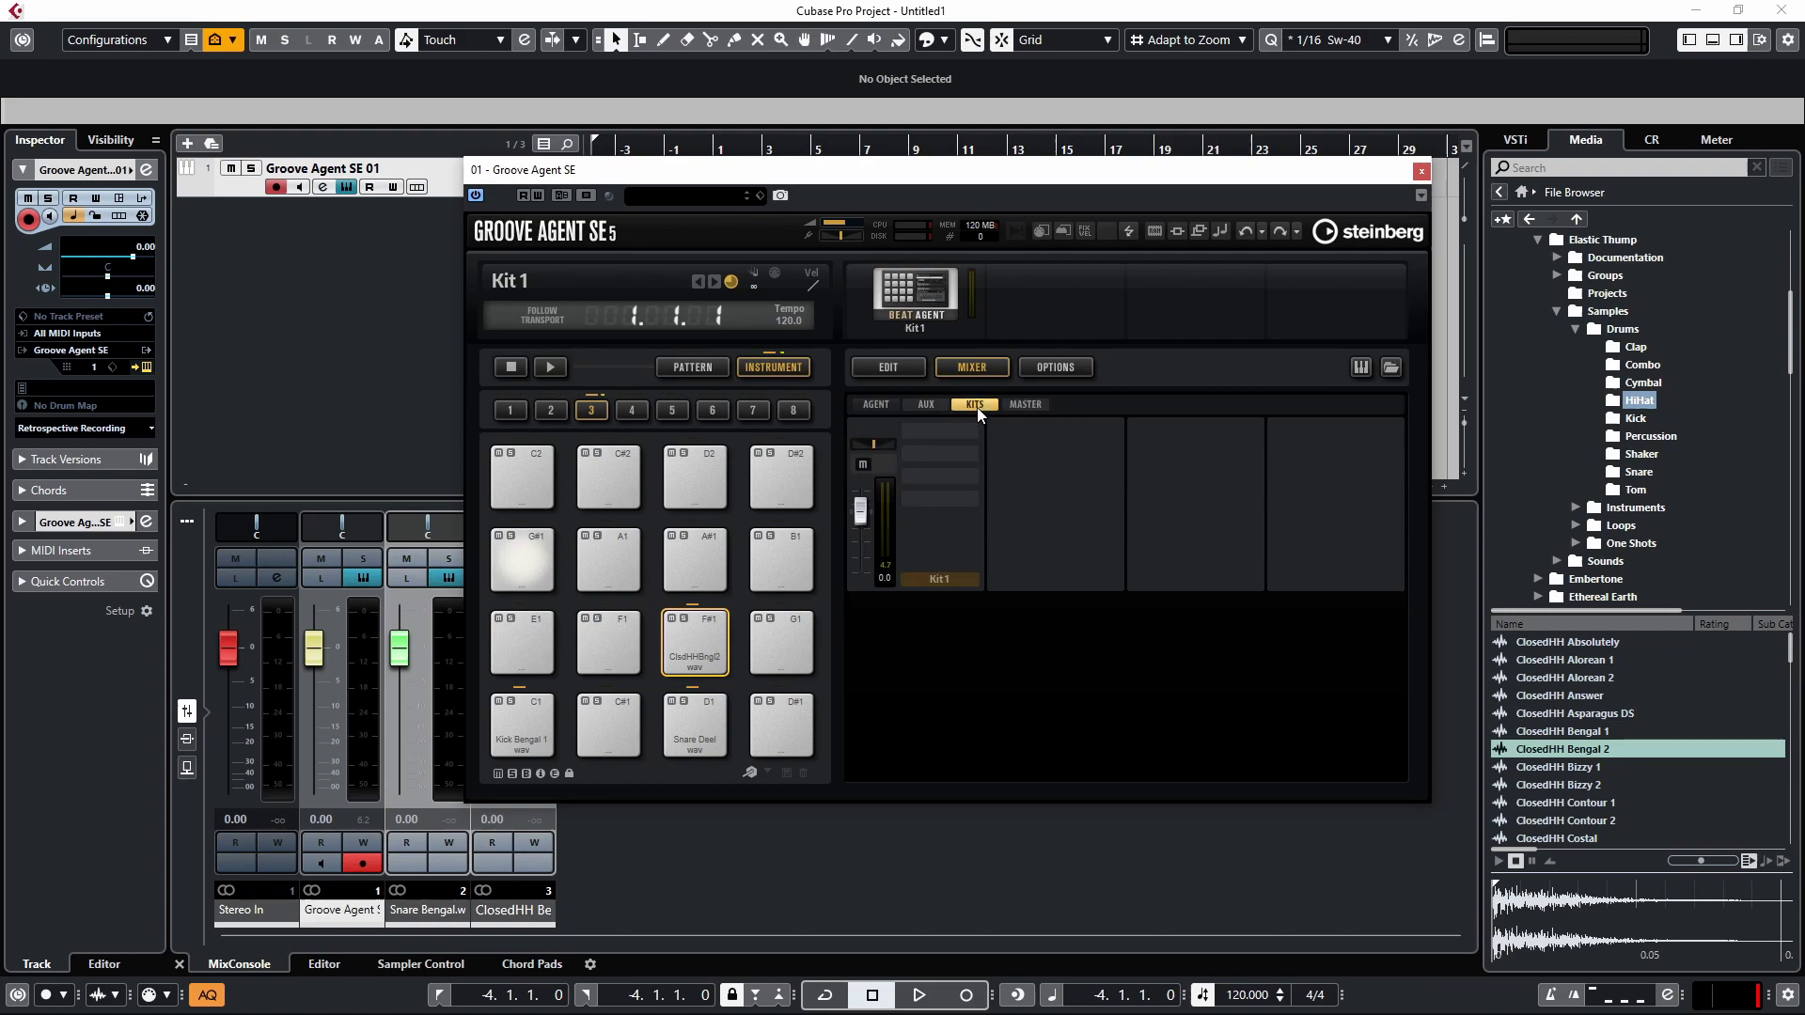
Step: Set the Bus 2 and Bus 1 insert slots to None, removing both compressors
left_click(875, 404)
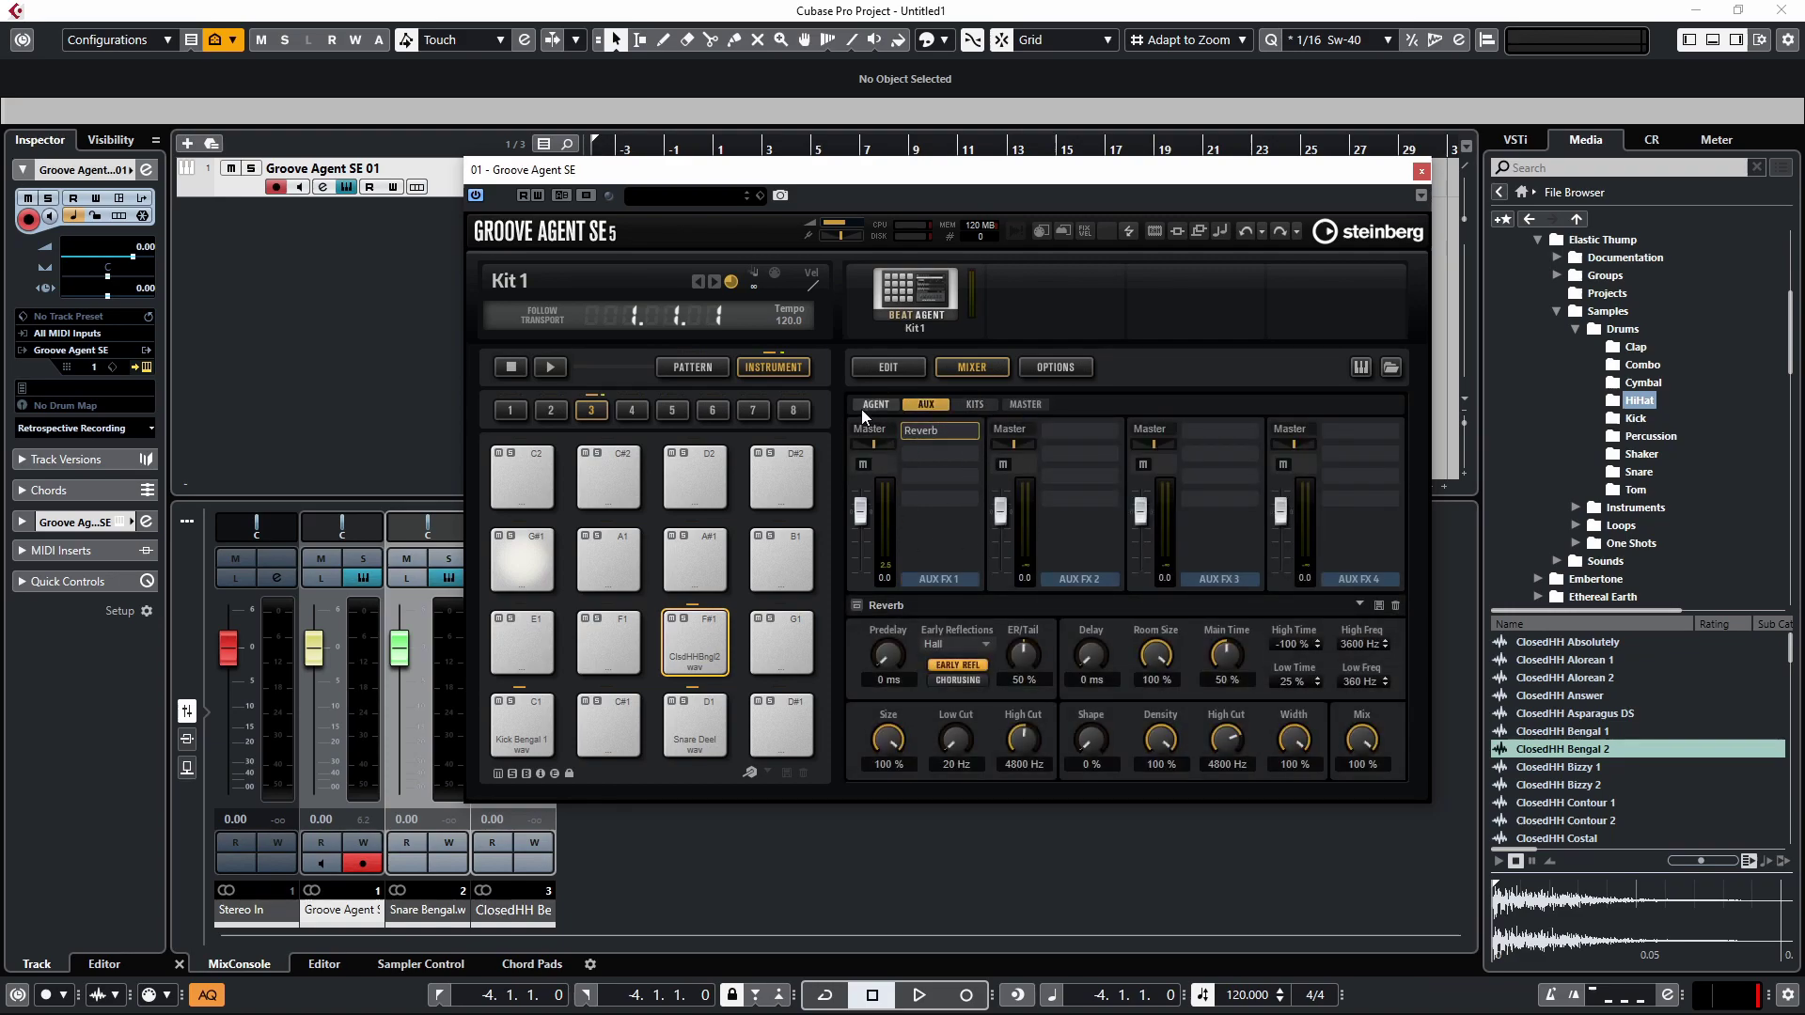
left_click(1067, 431)
left_click(1110, 431)
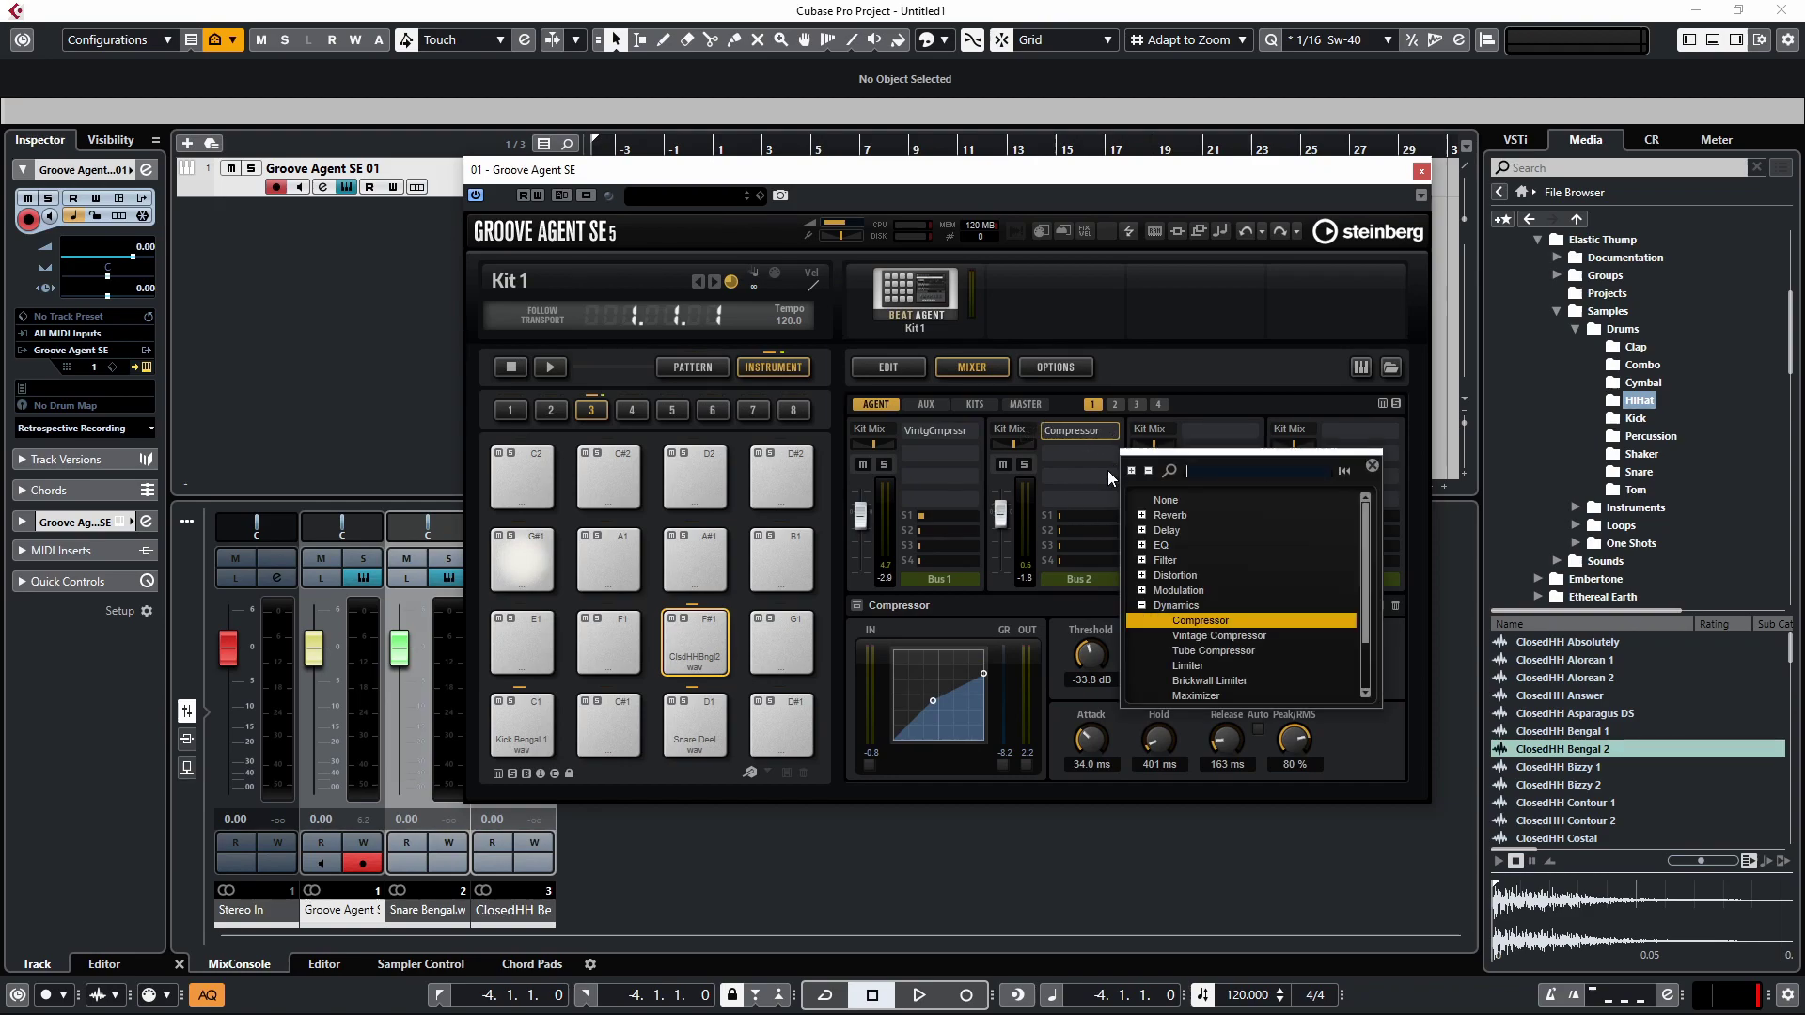
left_click(1128, 473)
left_click(971, 432)
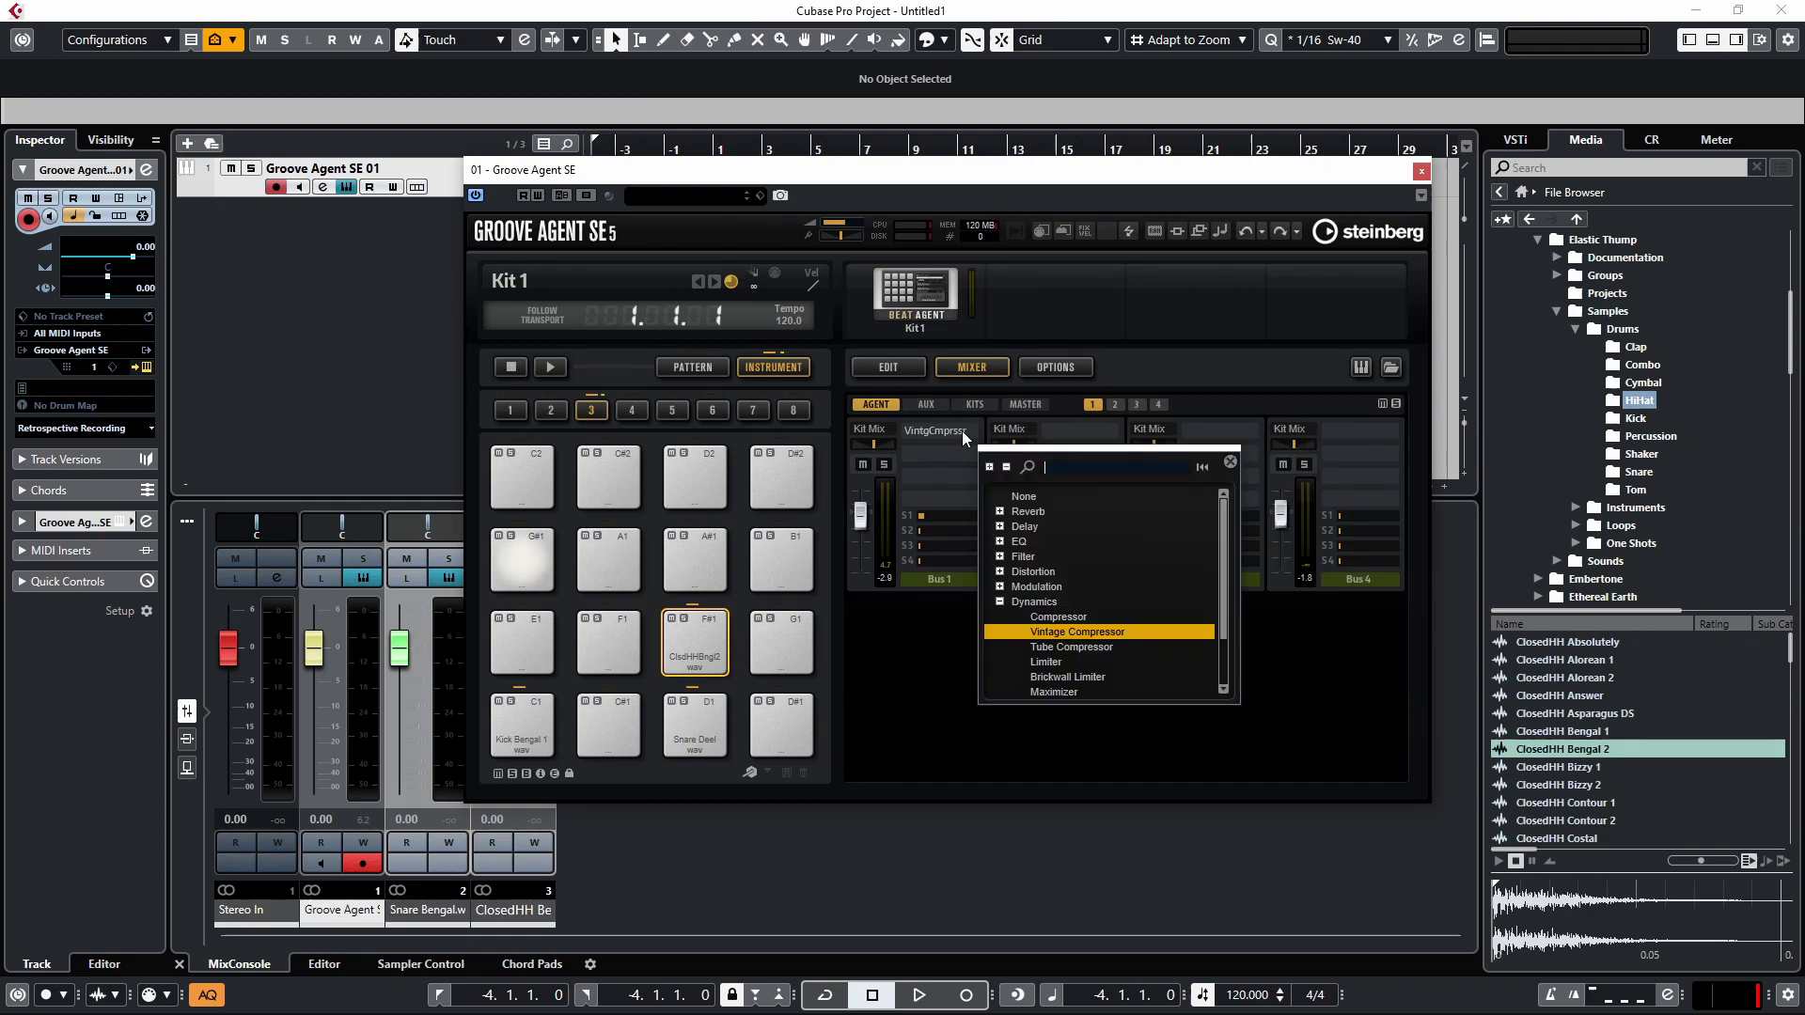
left_click(973, 434)
left_click(974, 437)
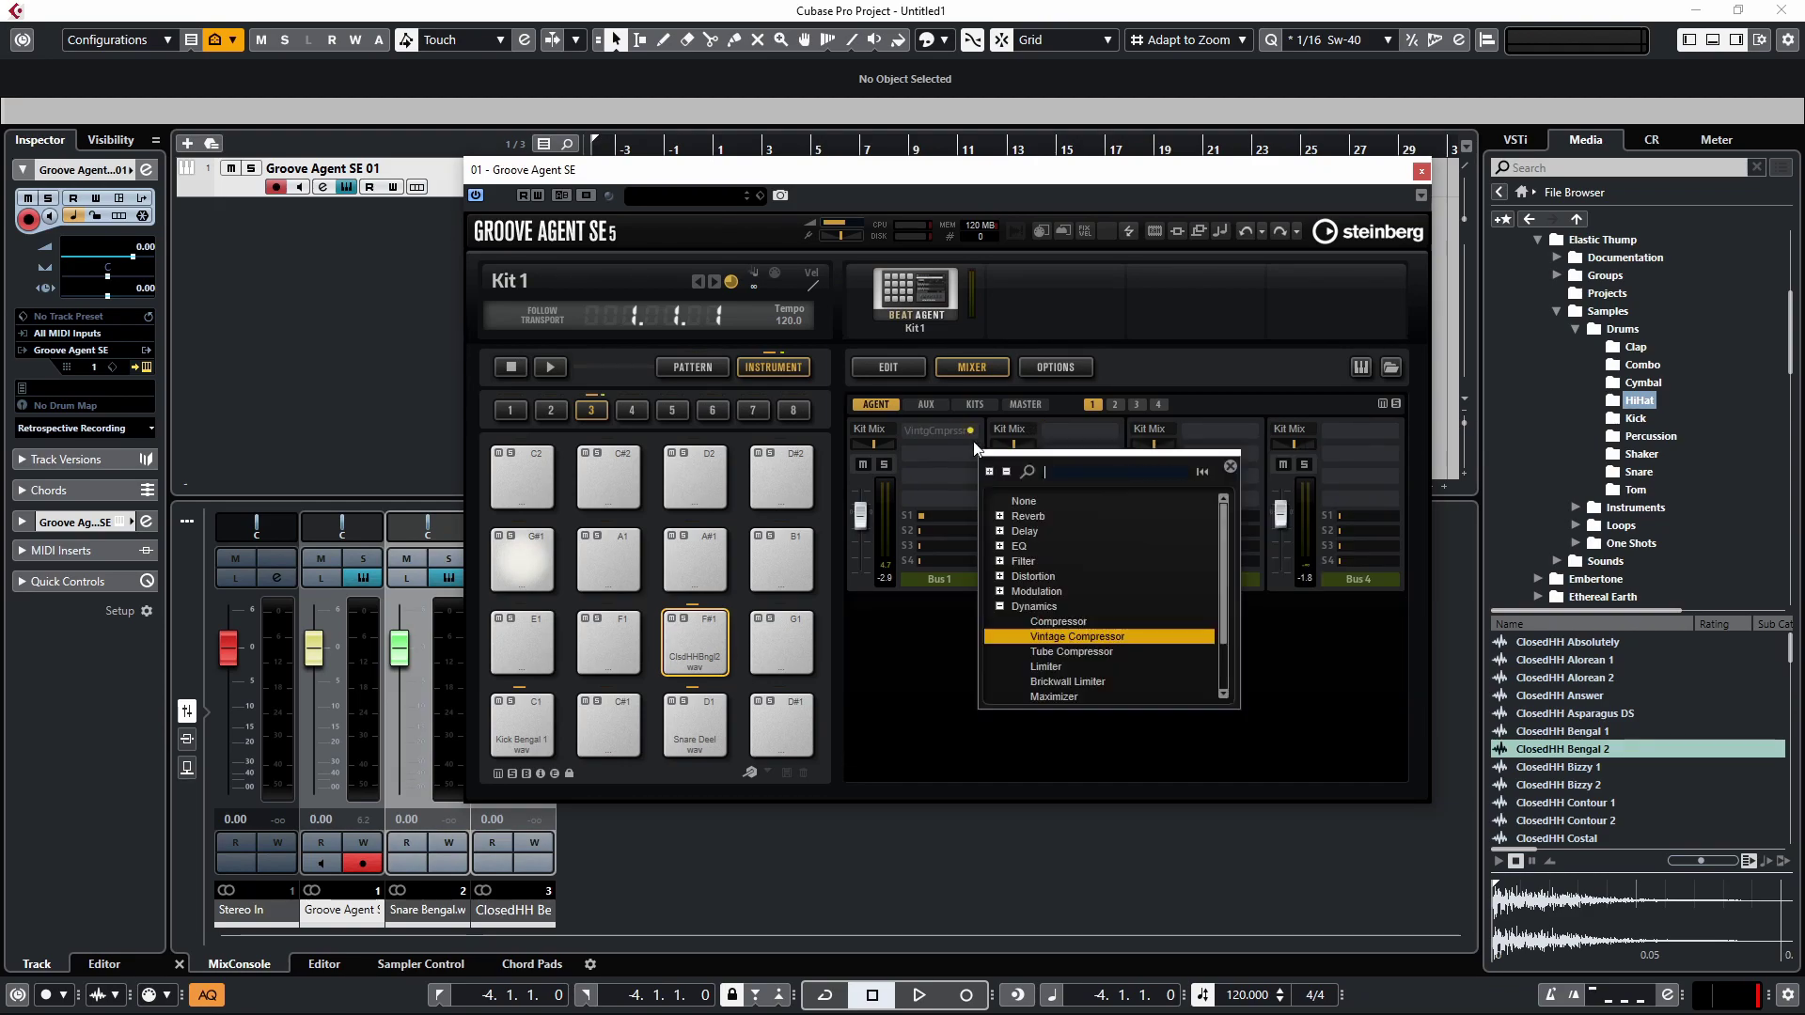
left_click(1025, 501)
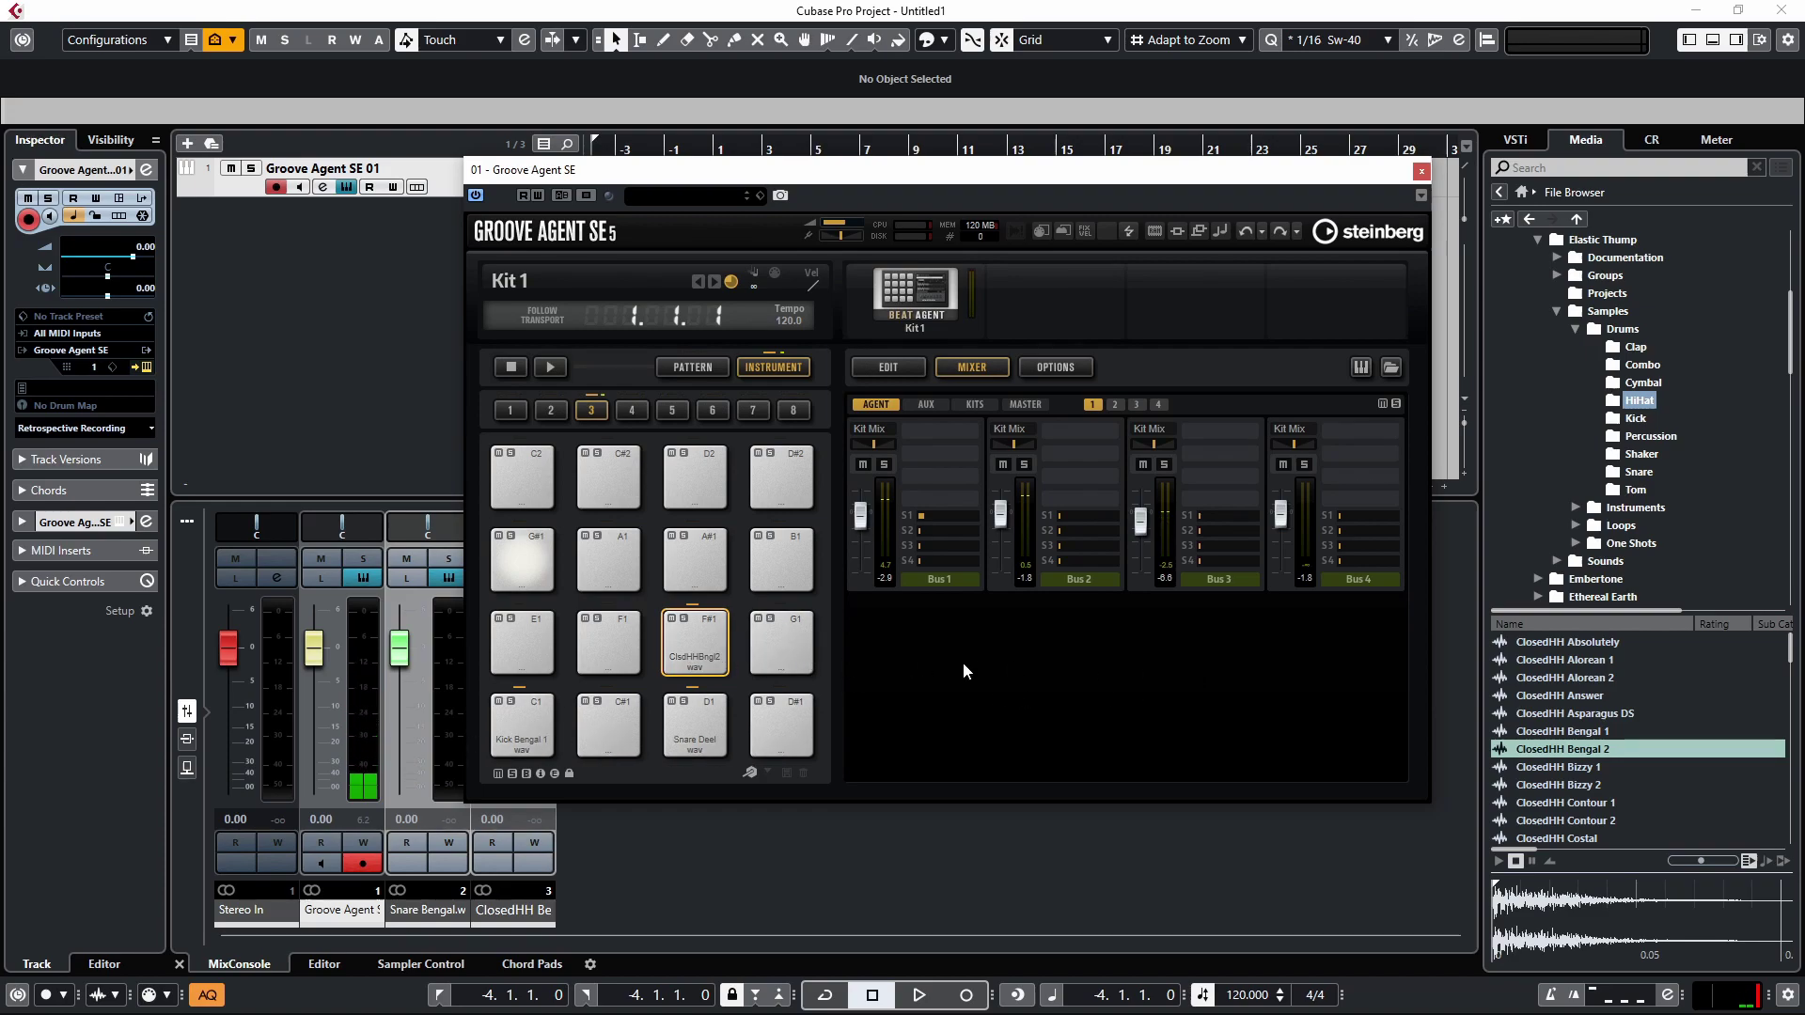
Step: Assign the kick pad C1's output to Master
right_click(526, 715)
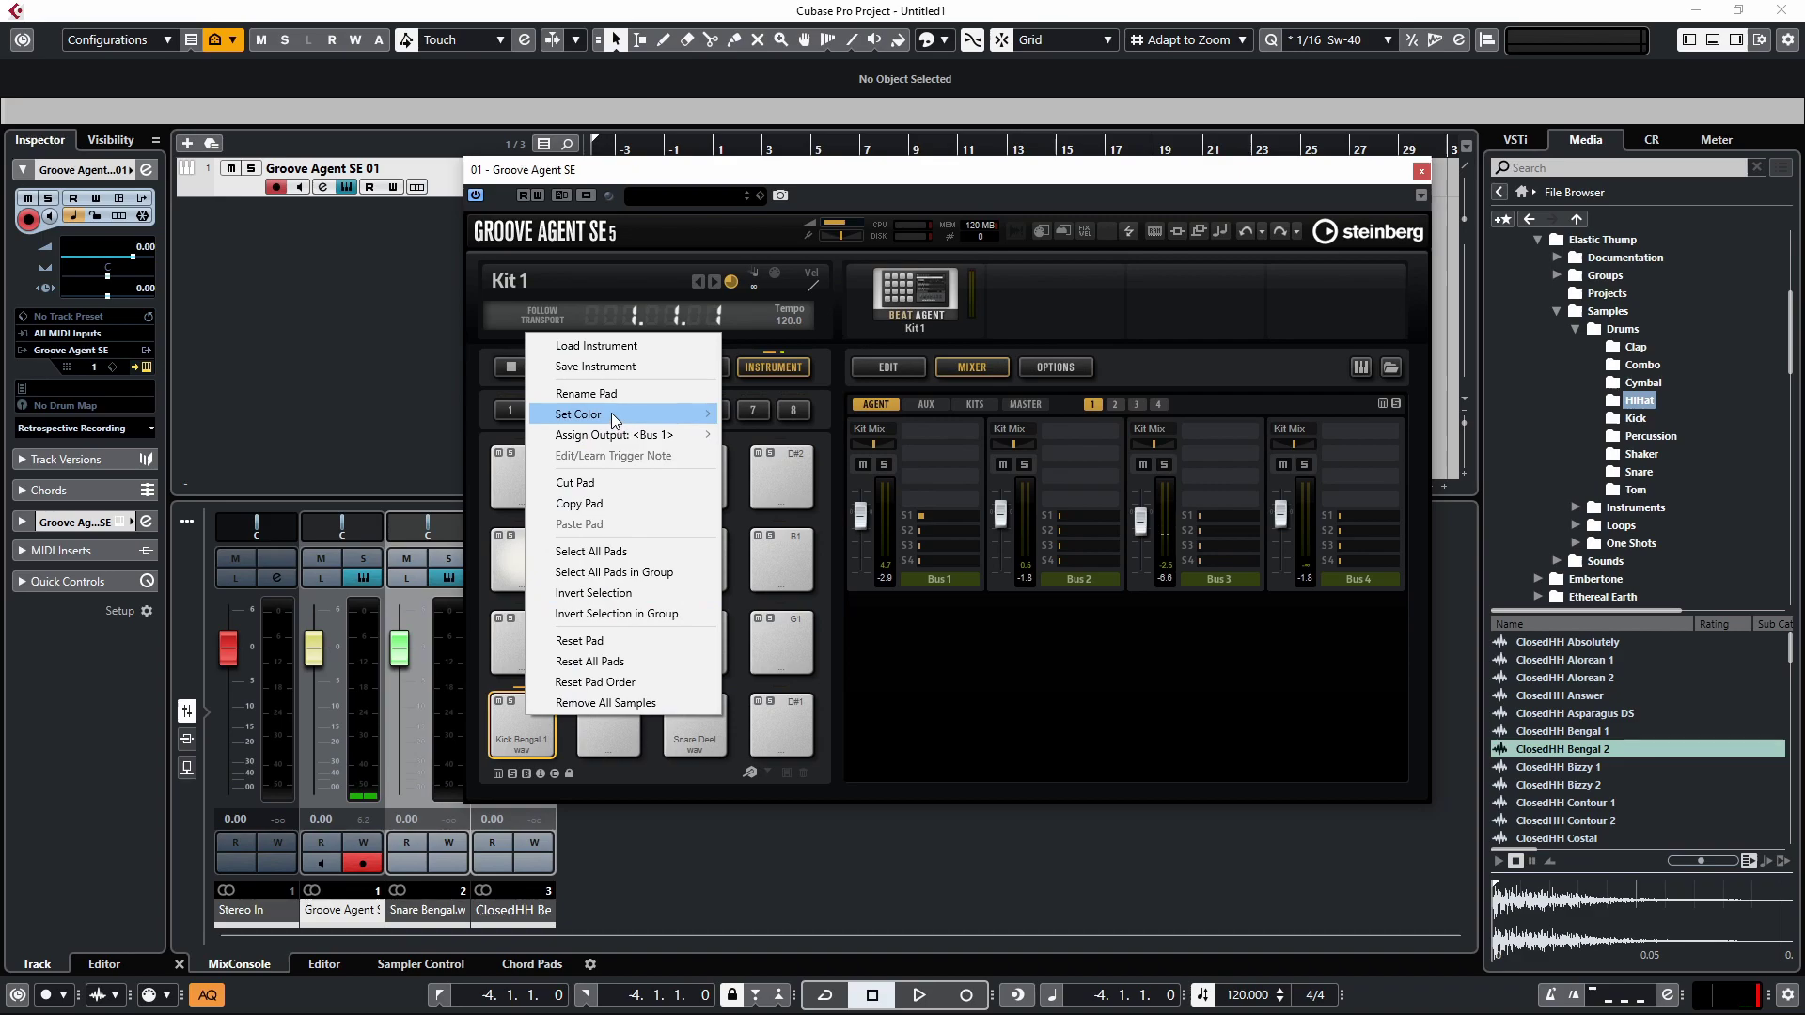
mouse_move(677, 435)
mouse_move(780, 336)
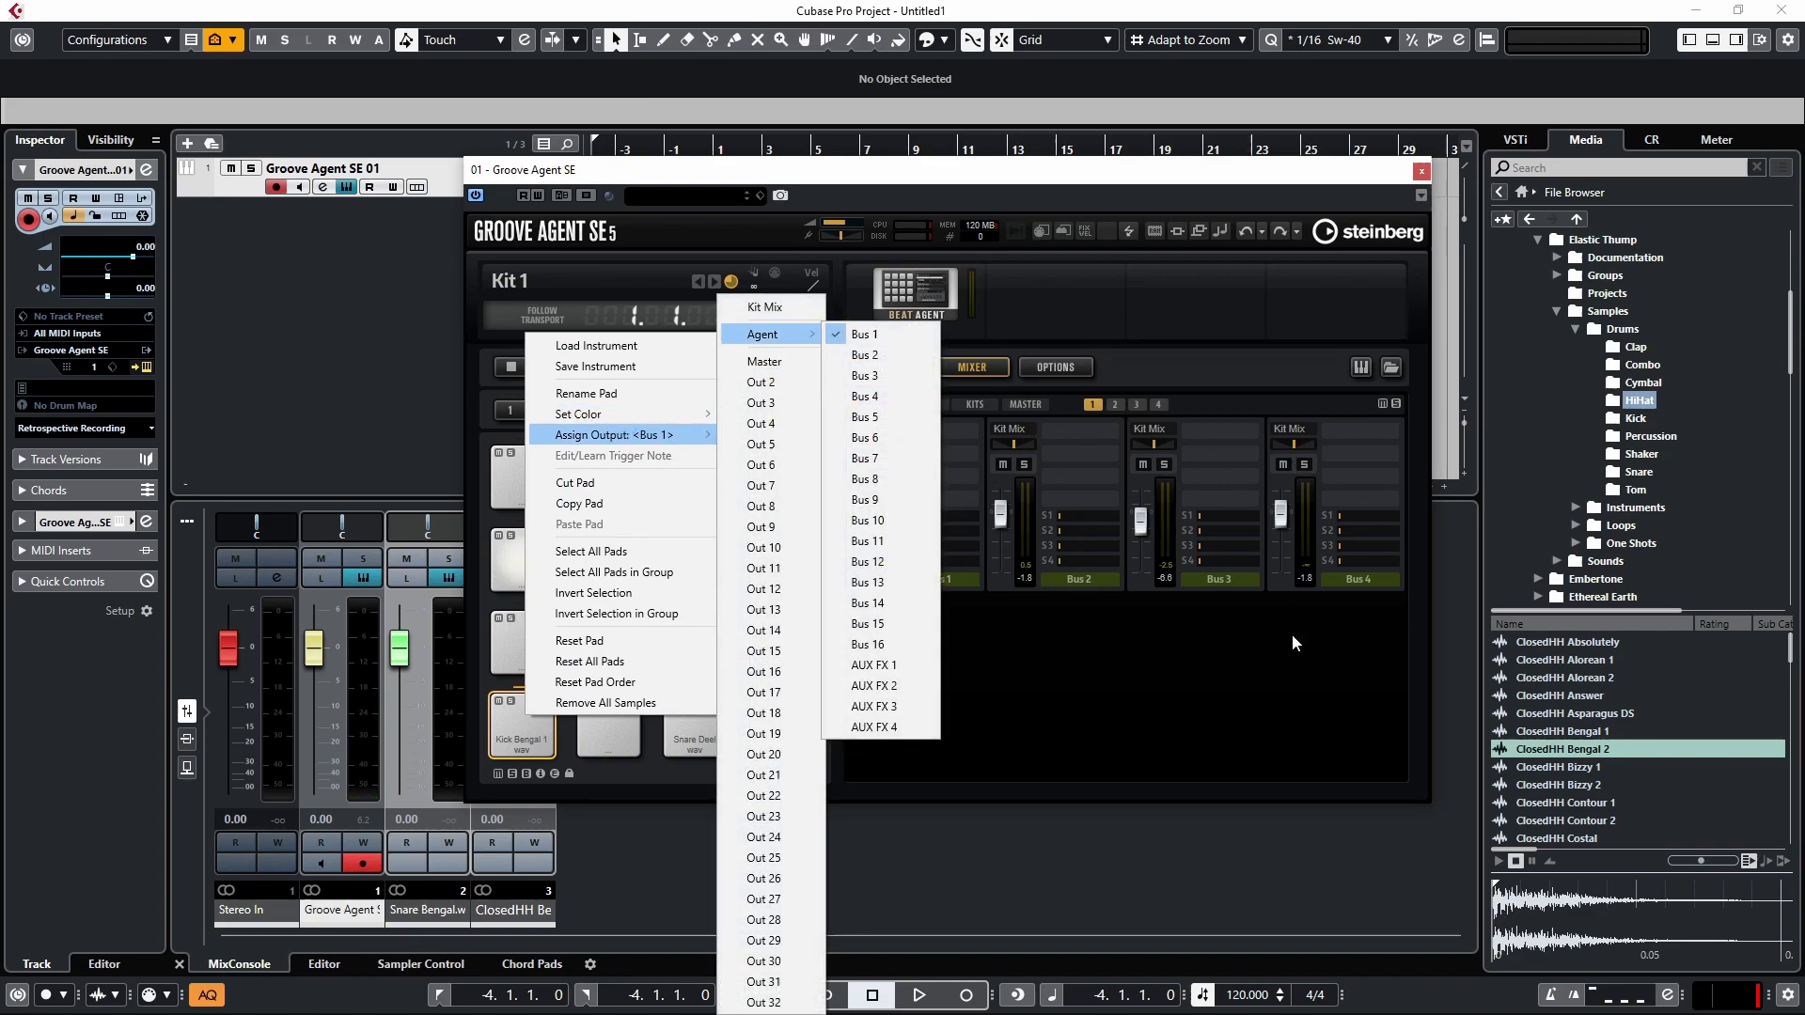
left_click(1275, 686)
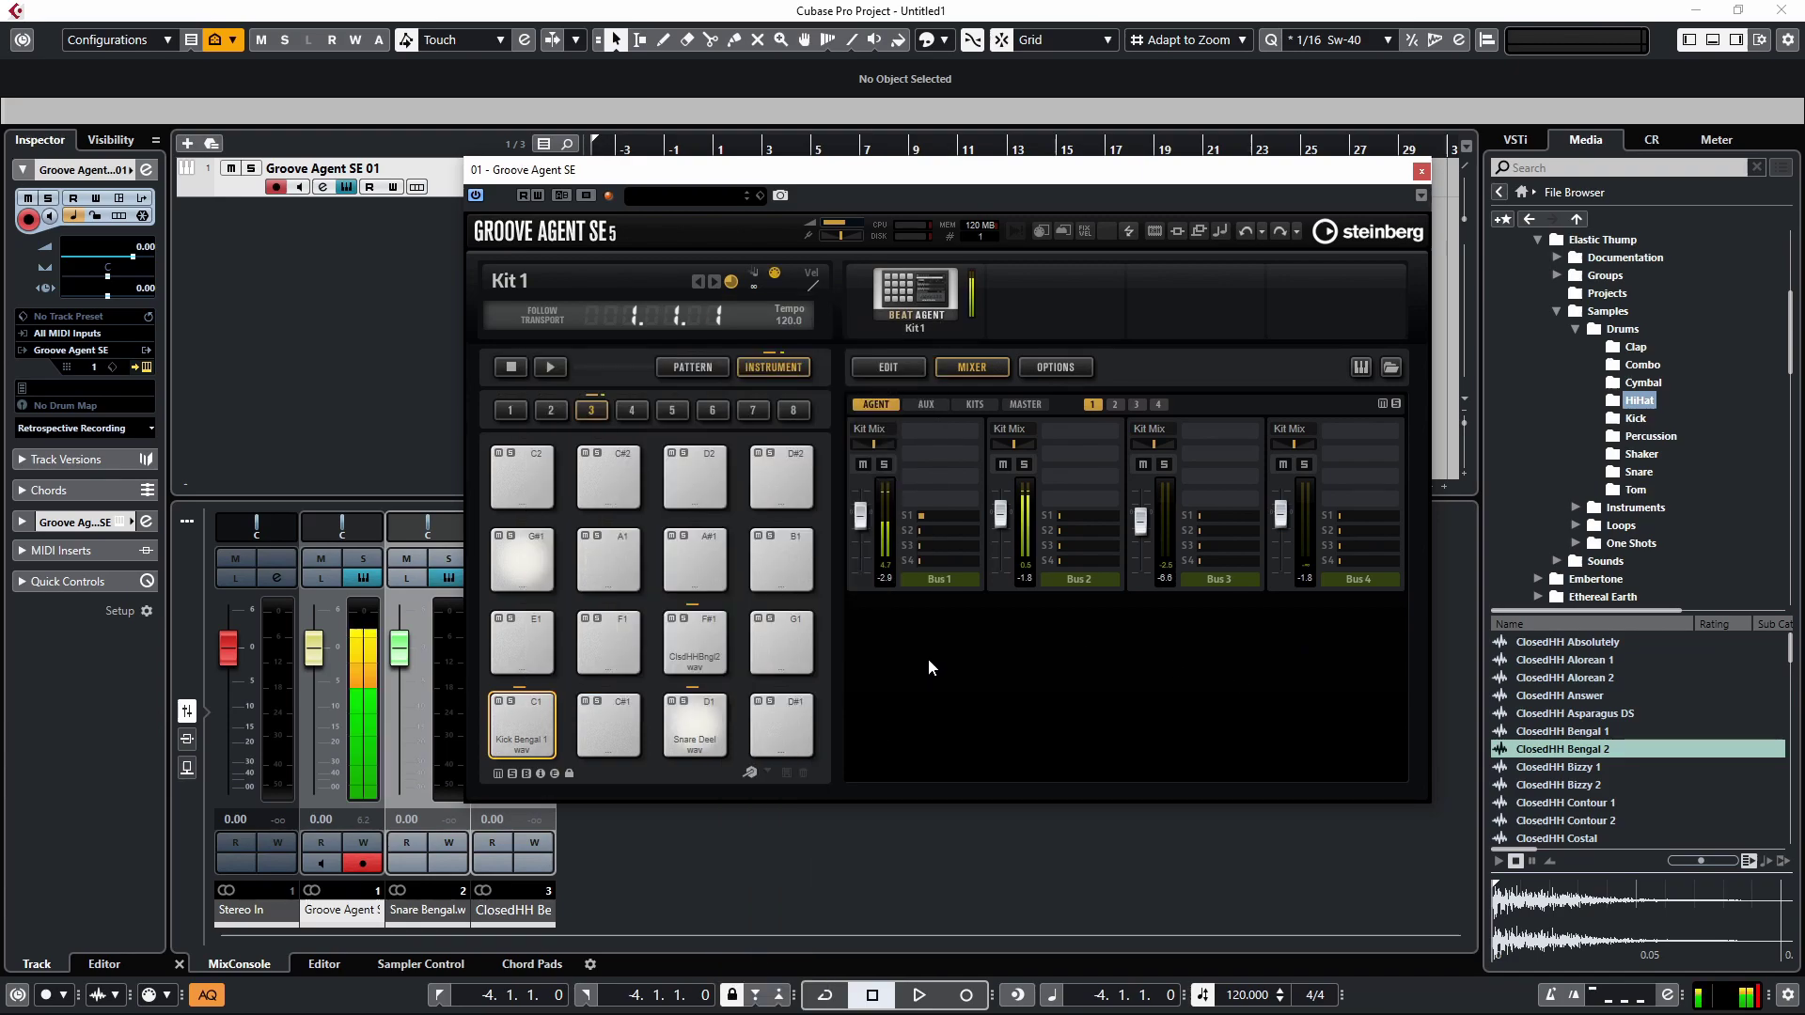
left_click_drag(658, 169, 773, 159)
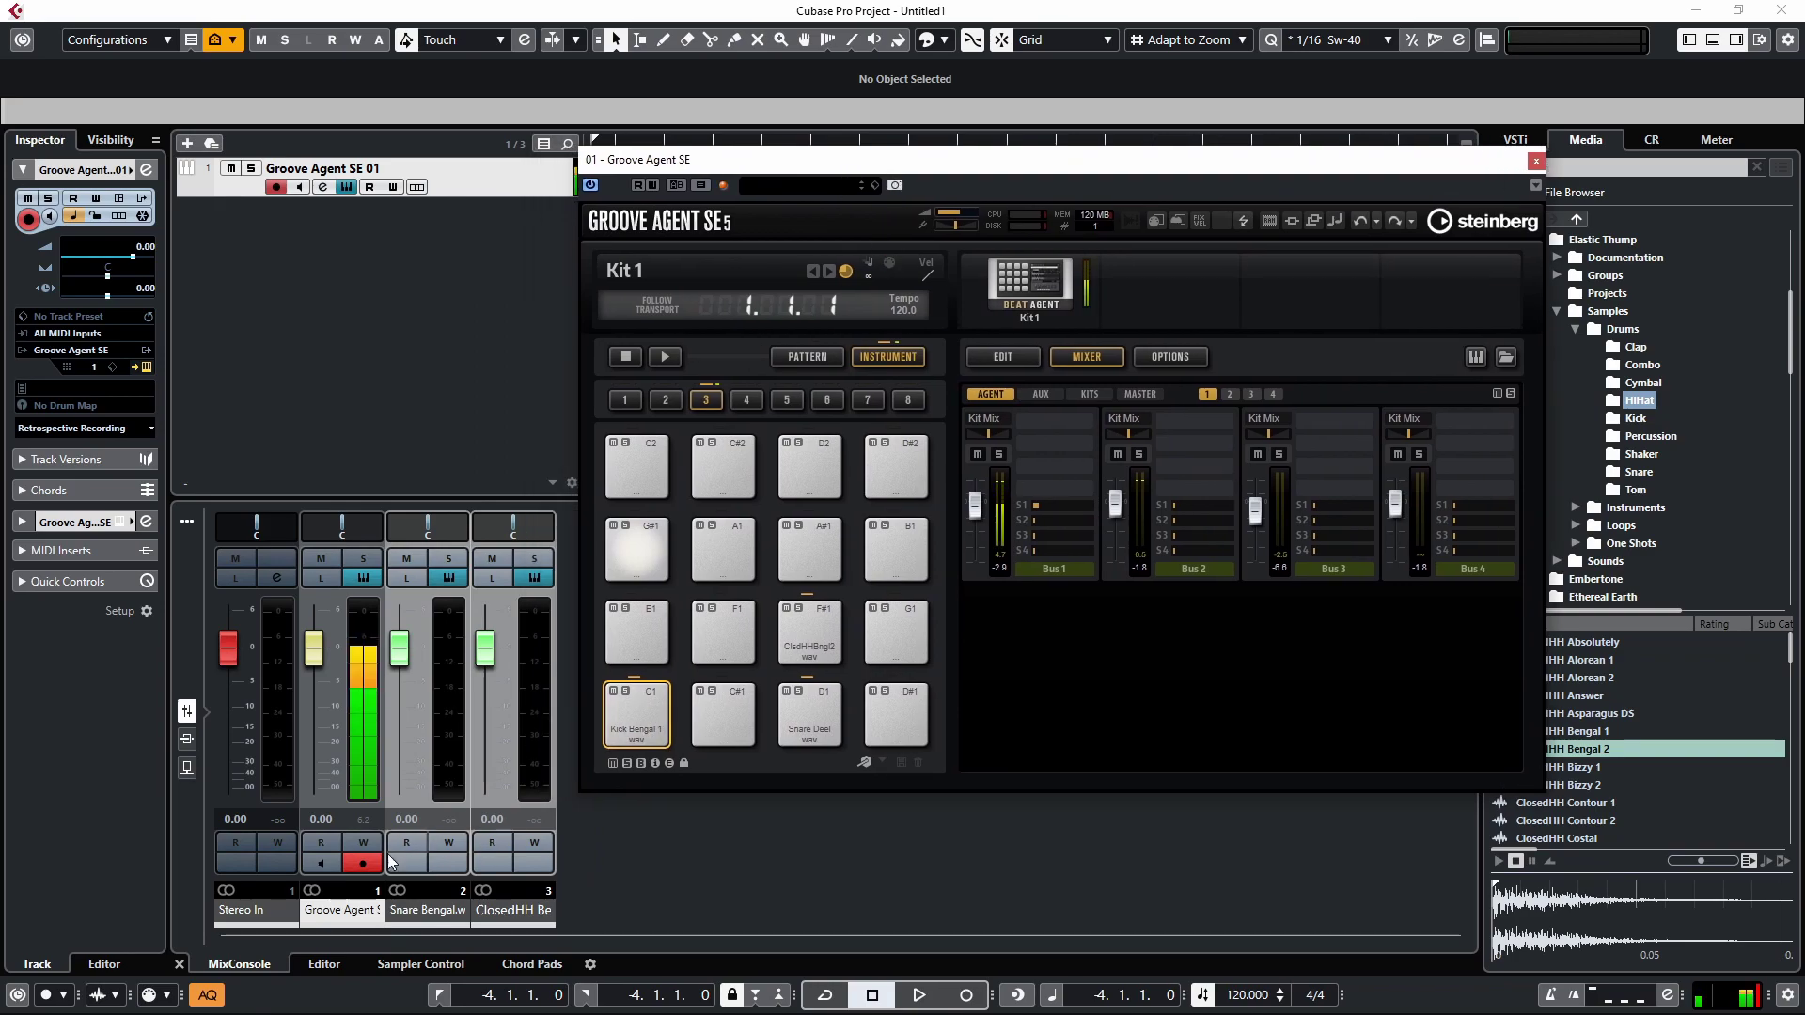
right_click(641, 715)
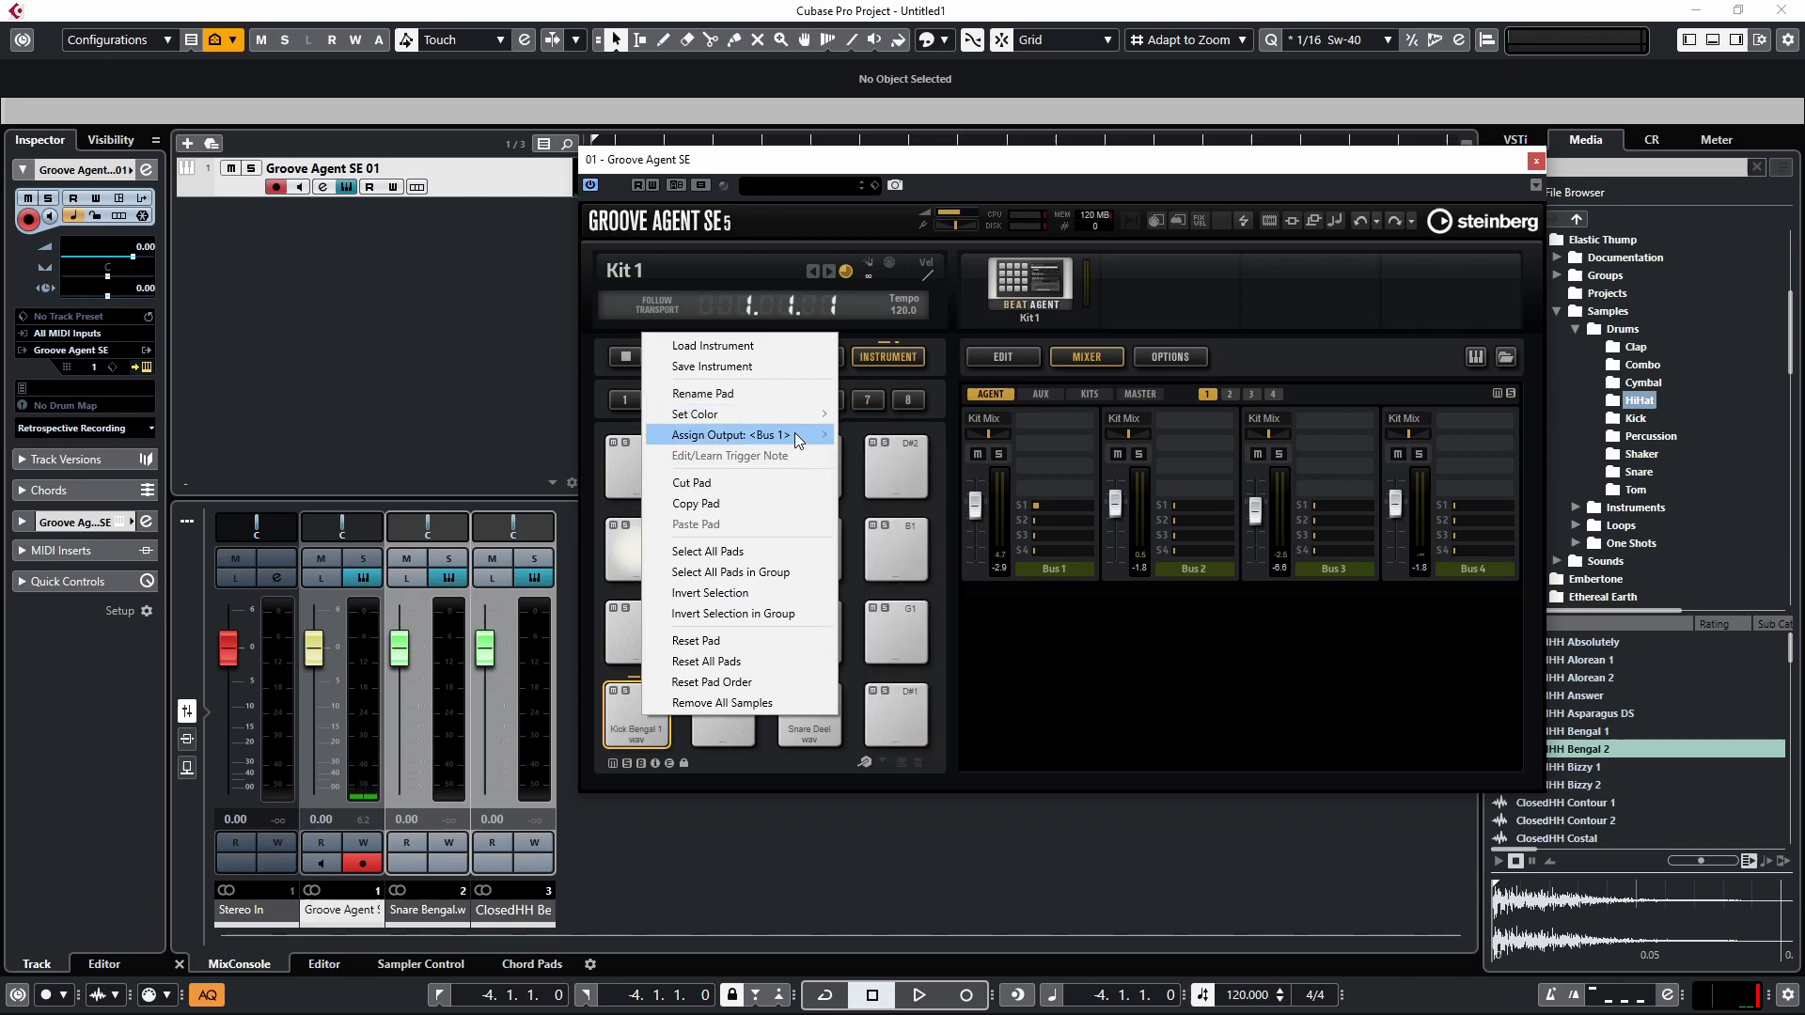
mouse_move(794, 432)
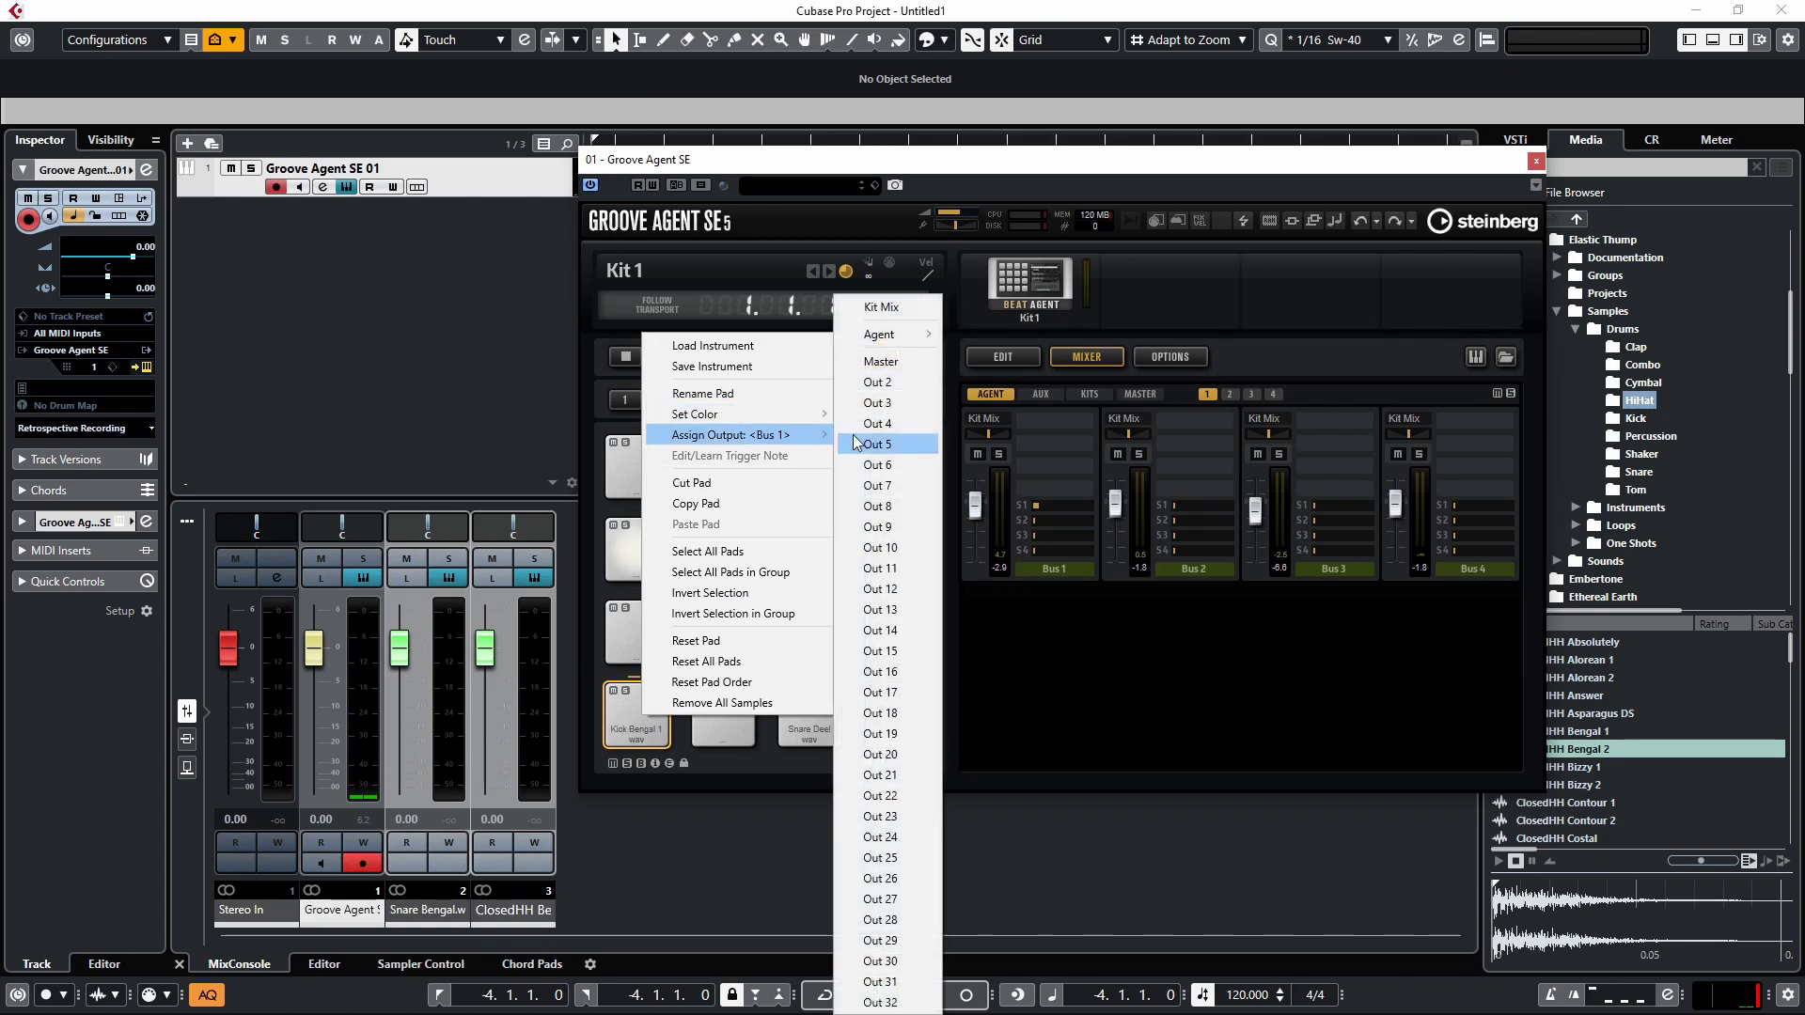
left_click(906, 361)
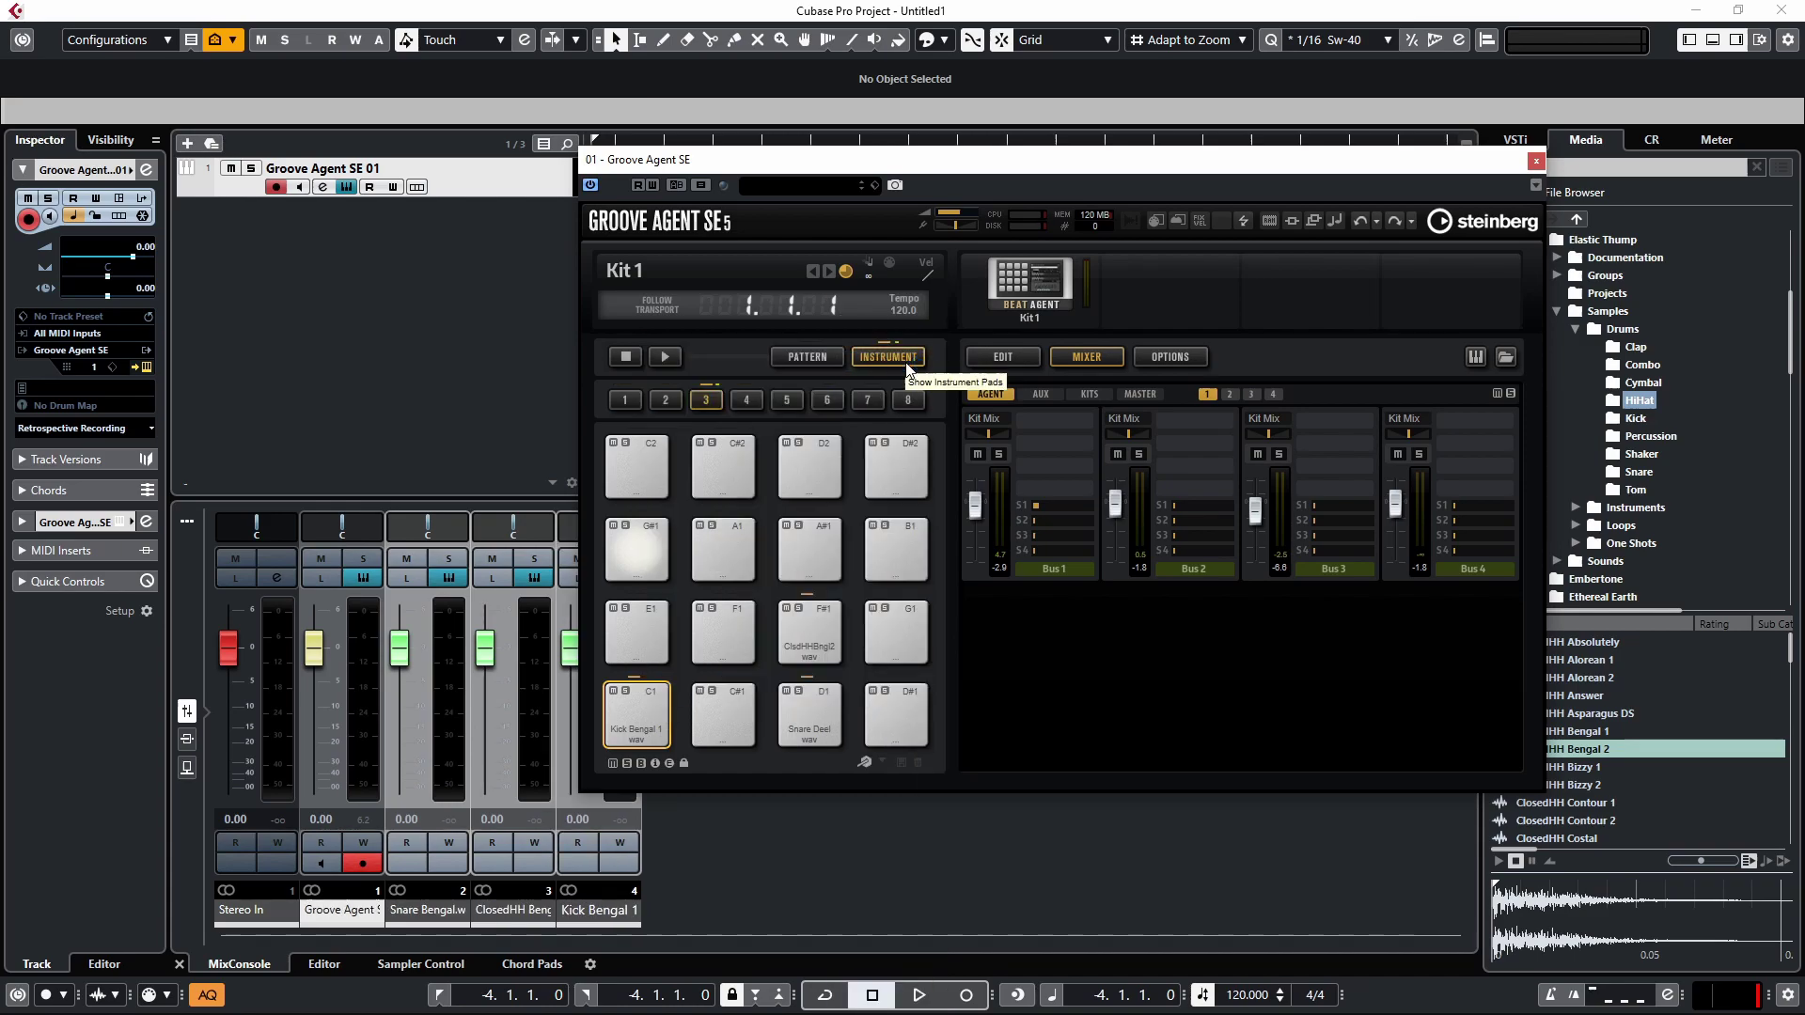
Step: Assign the snare pad D1 to Out 2 and the hi-hat pad F#1 to Out 3
right_click(826, 711)
mouse_move(985, 432)
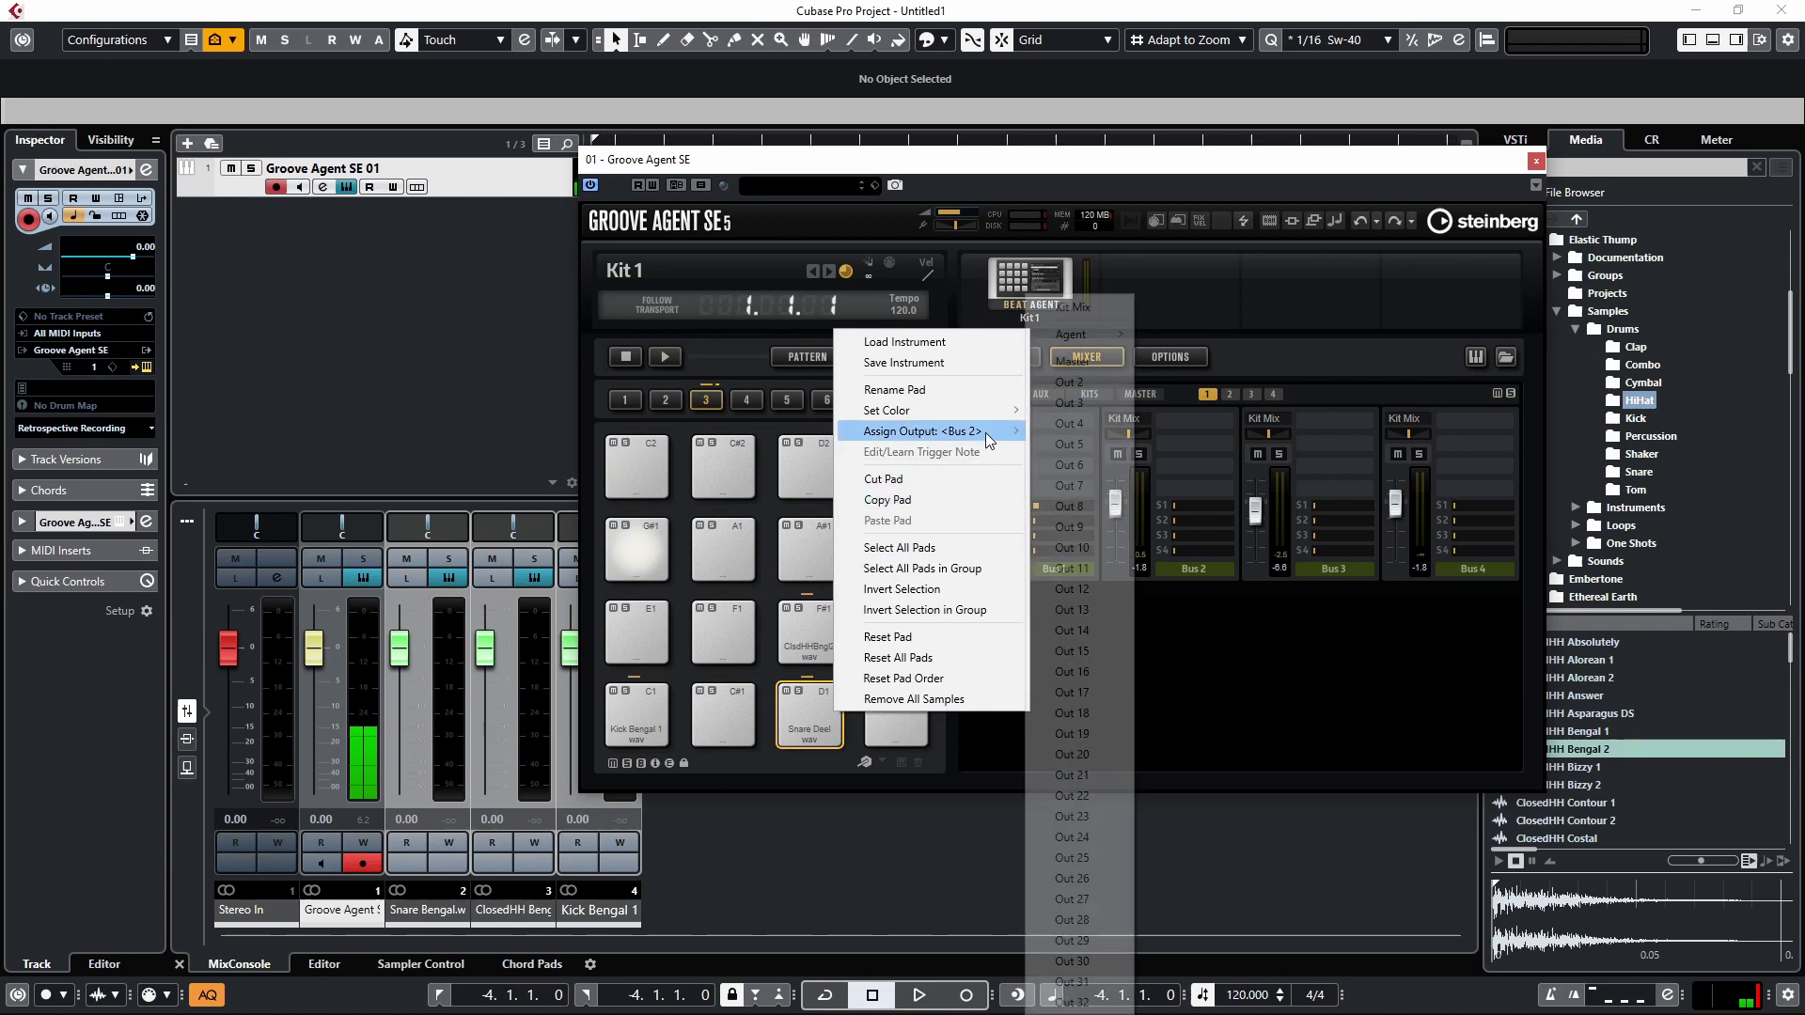
left_click(1080, 381)
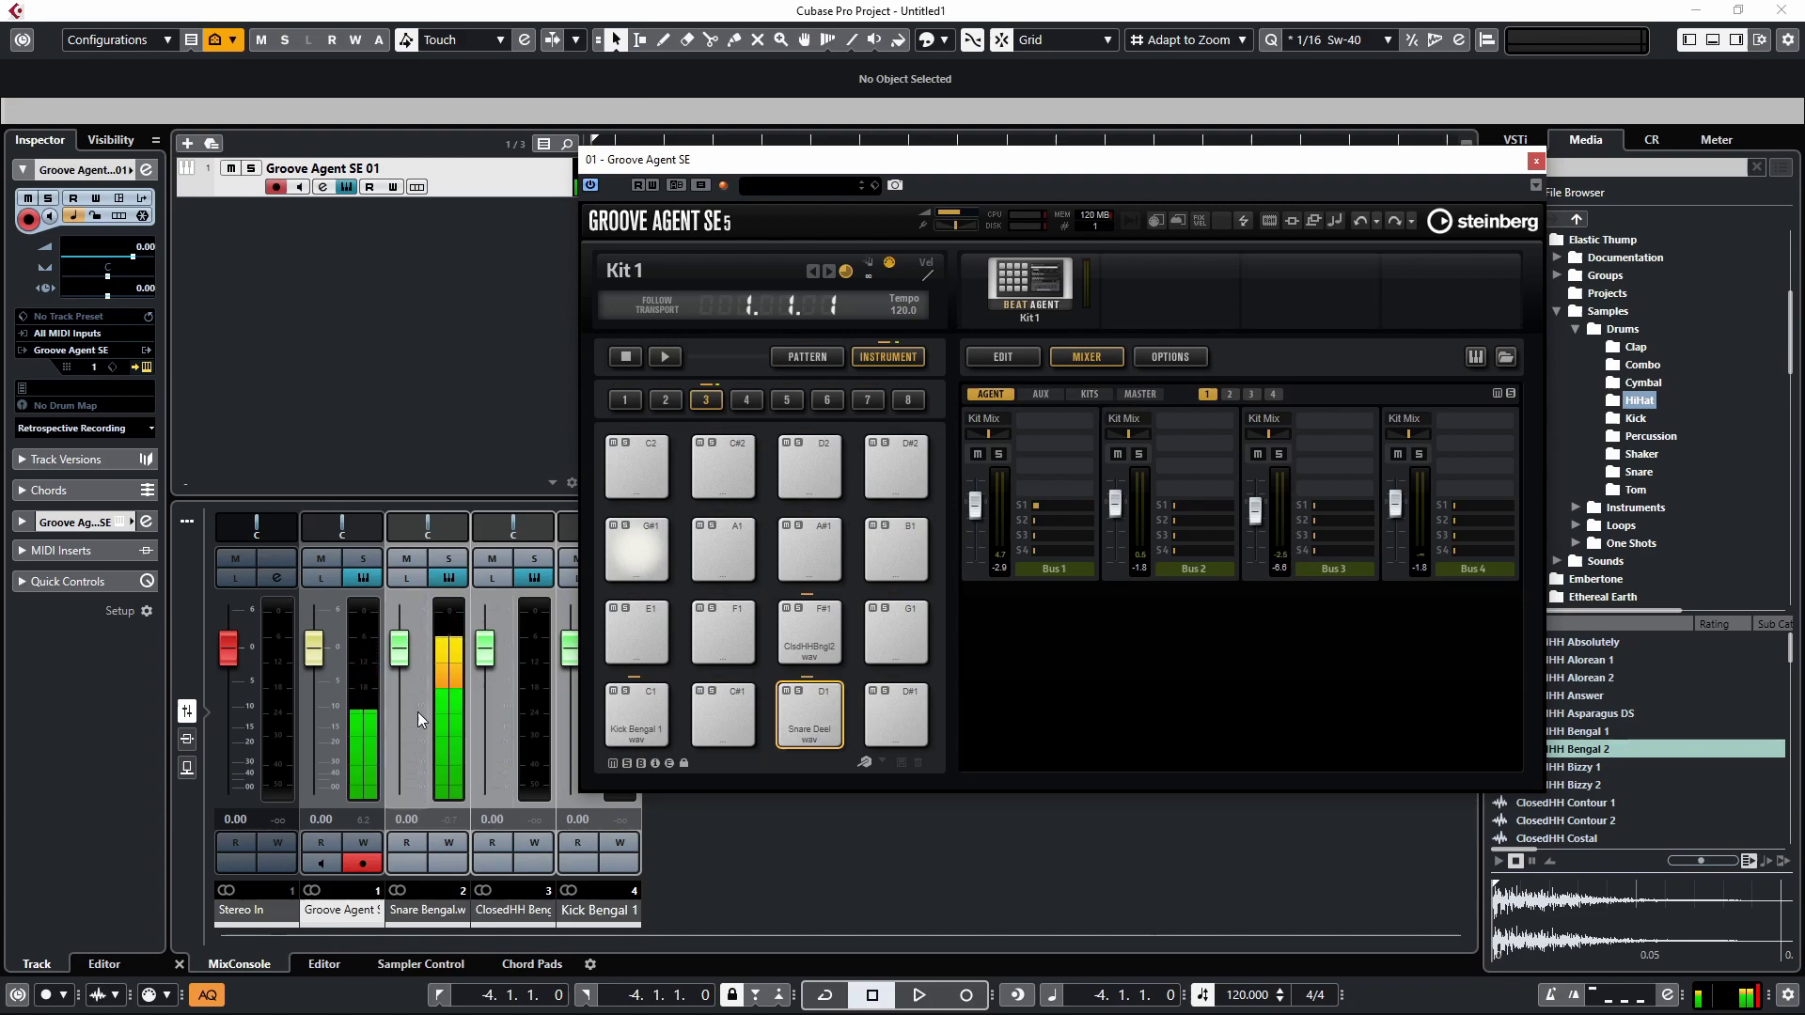
right_click(816, 629)
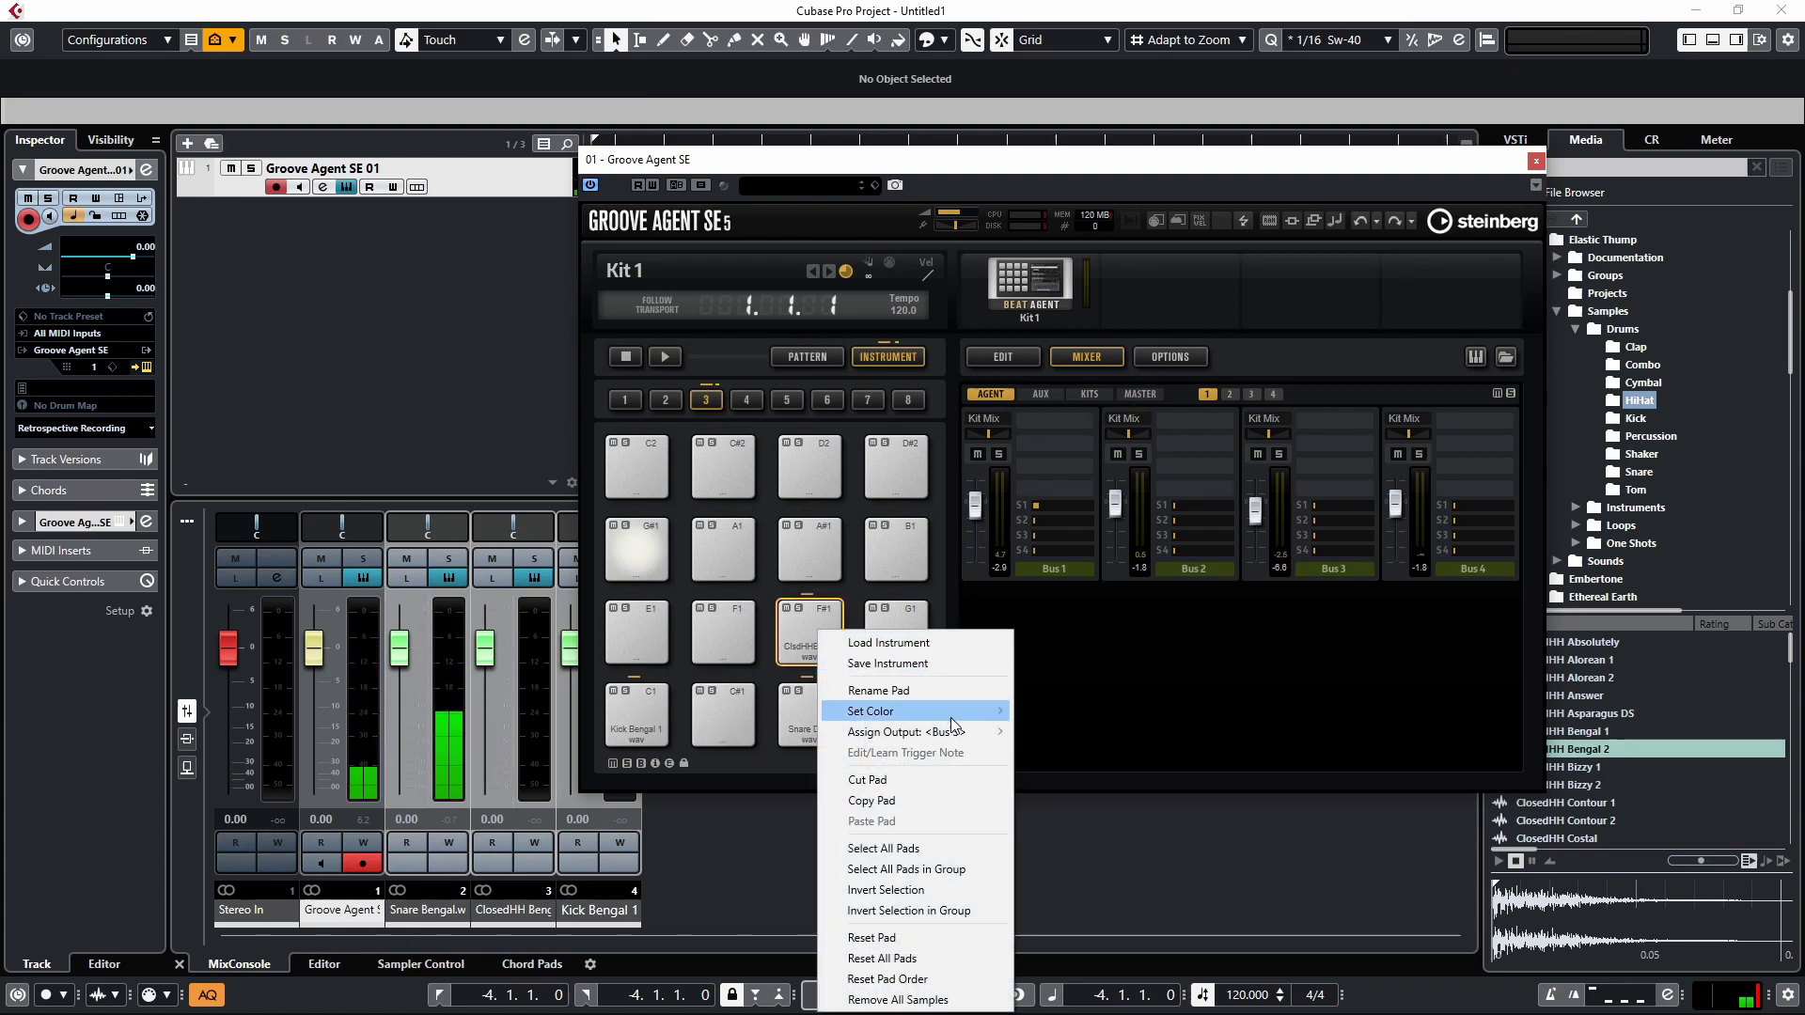
mouse_move(950, 732)
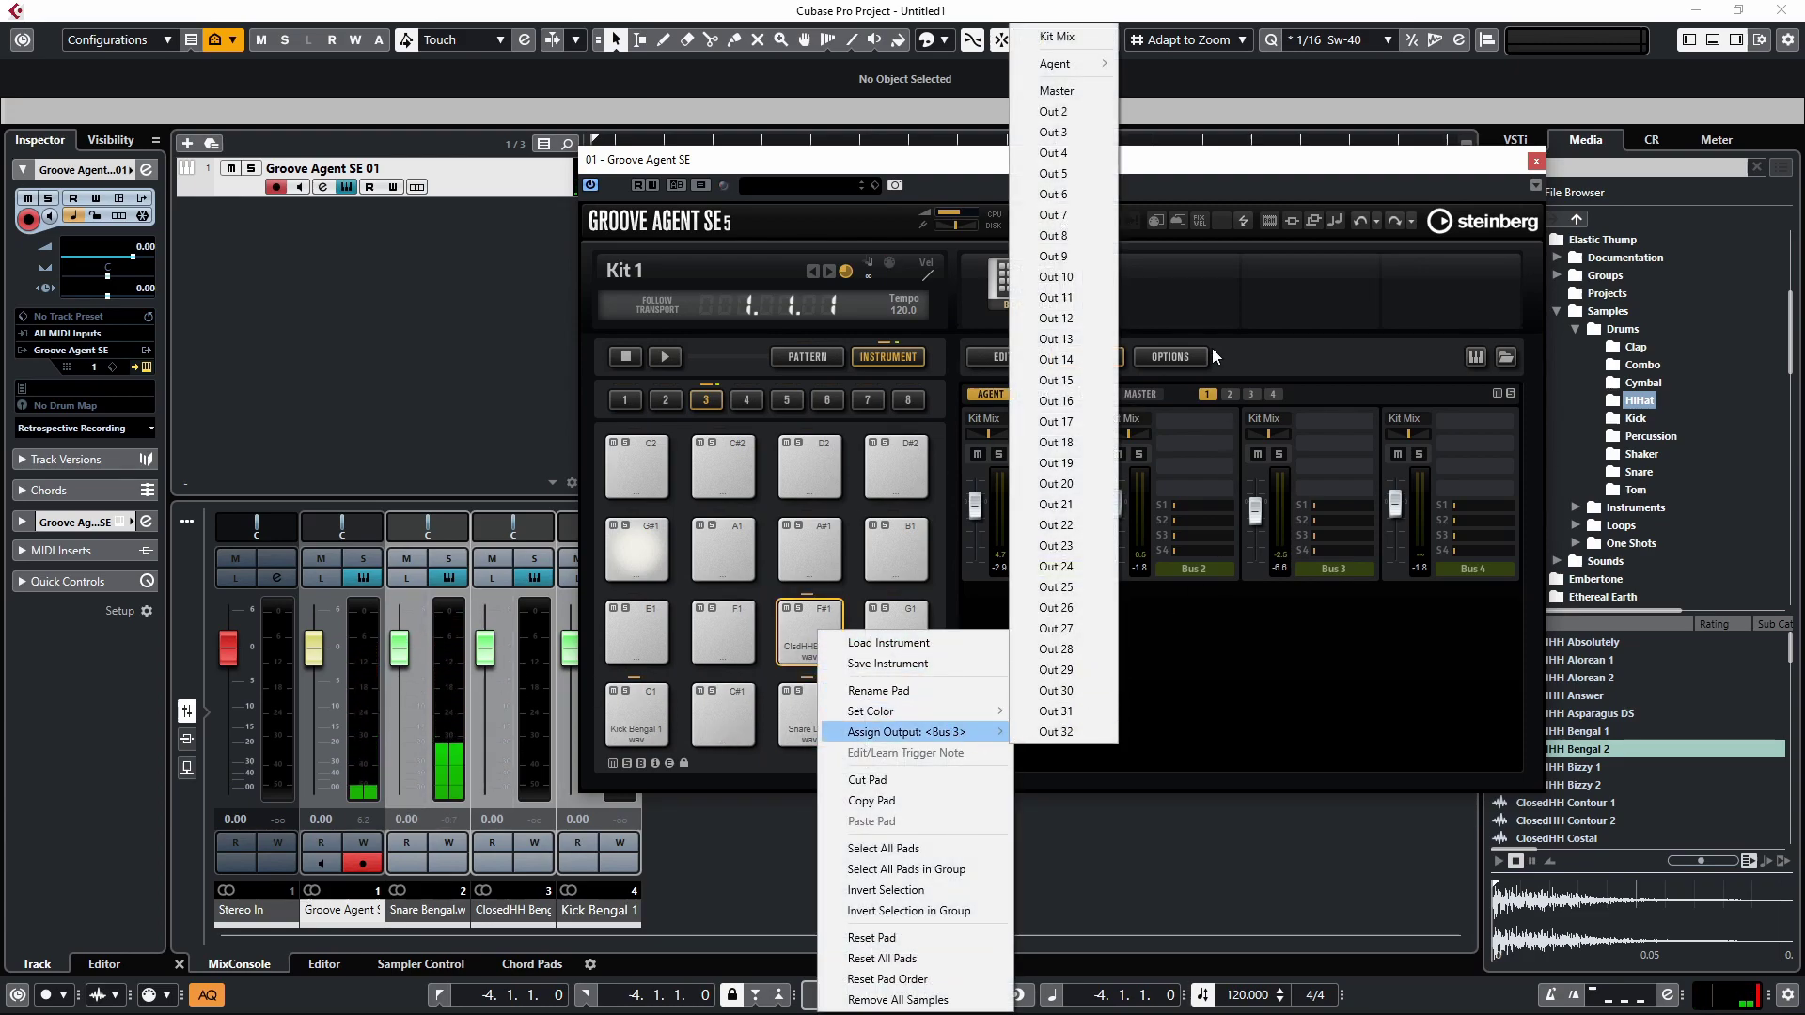
left_click(1069, 134)
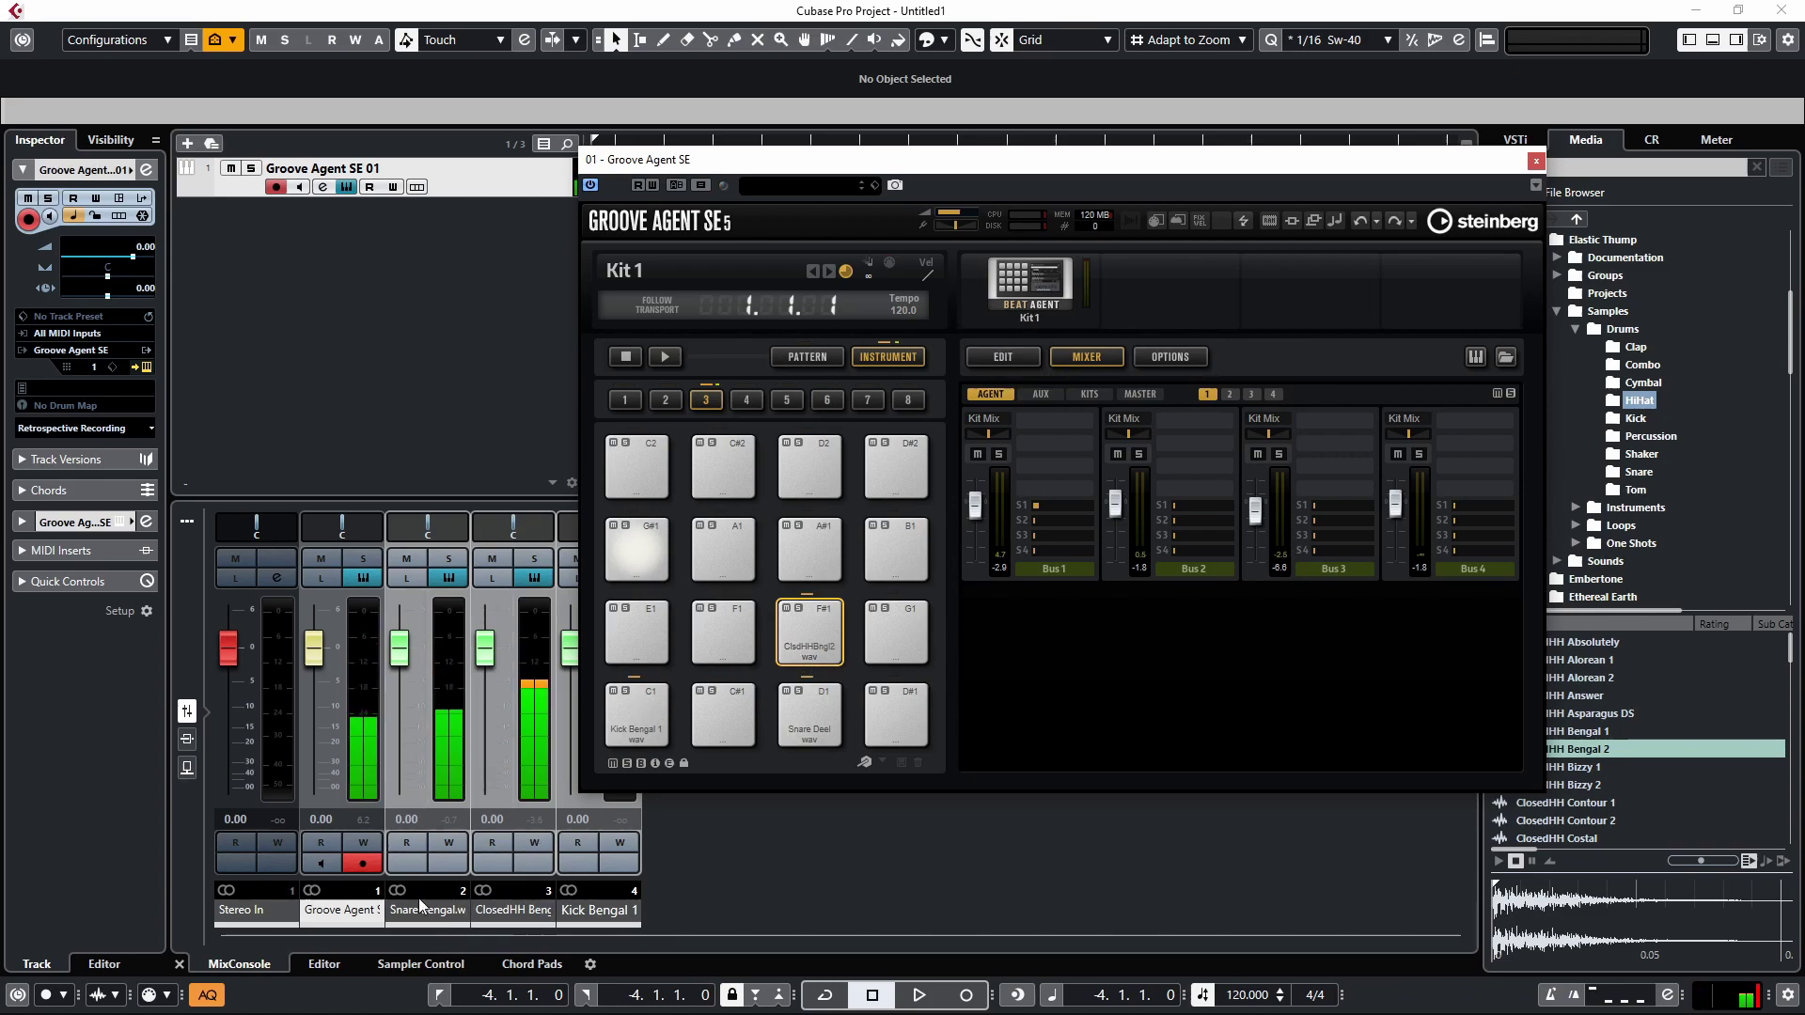
Step: Deactivate Groove Agent's Out 2 and Out 3 outputs in the VST Instruments rack
left_click_drag(1354, 162, 1326, 164)
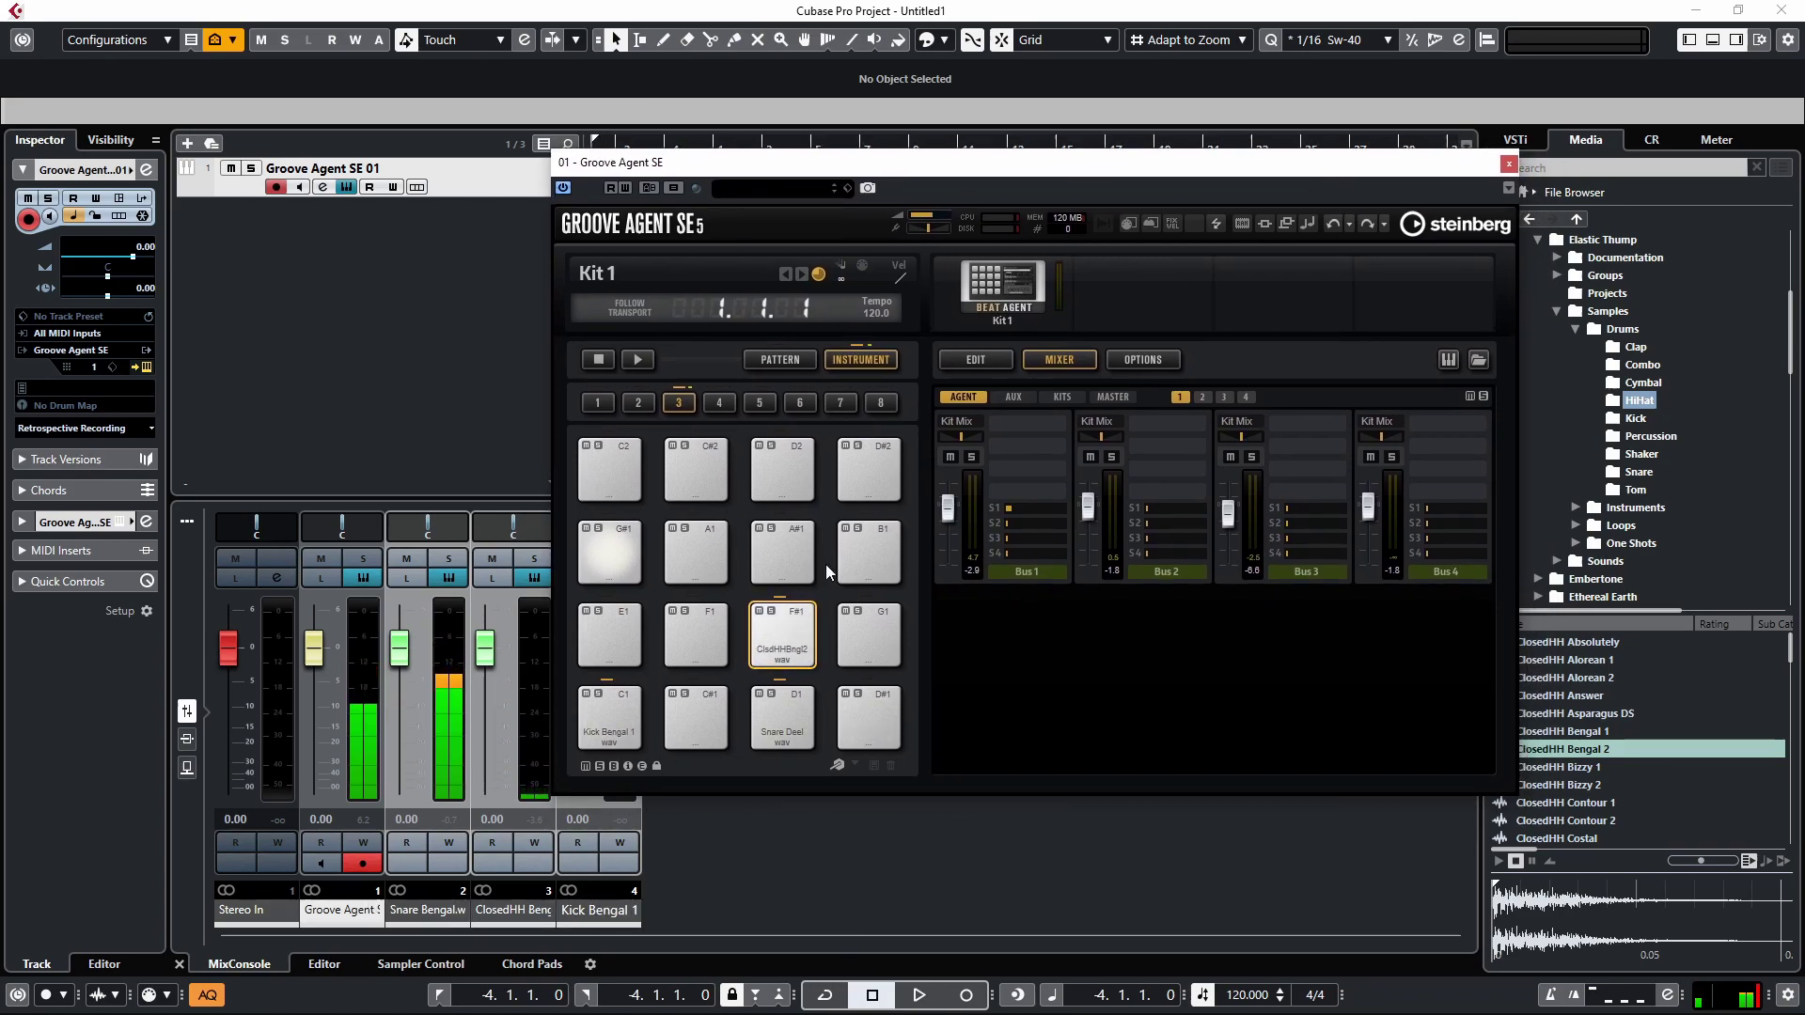
left_click_drag(1438, 163, 1371, 182)
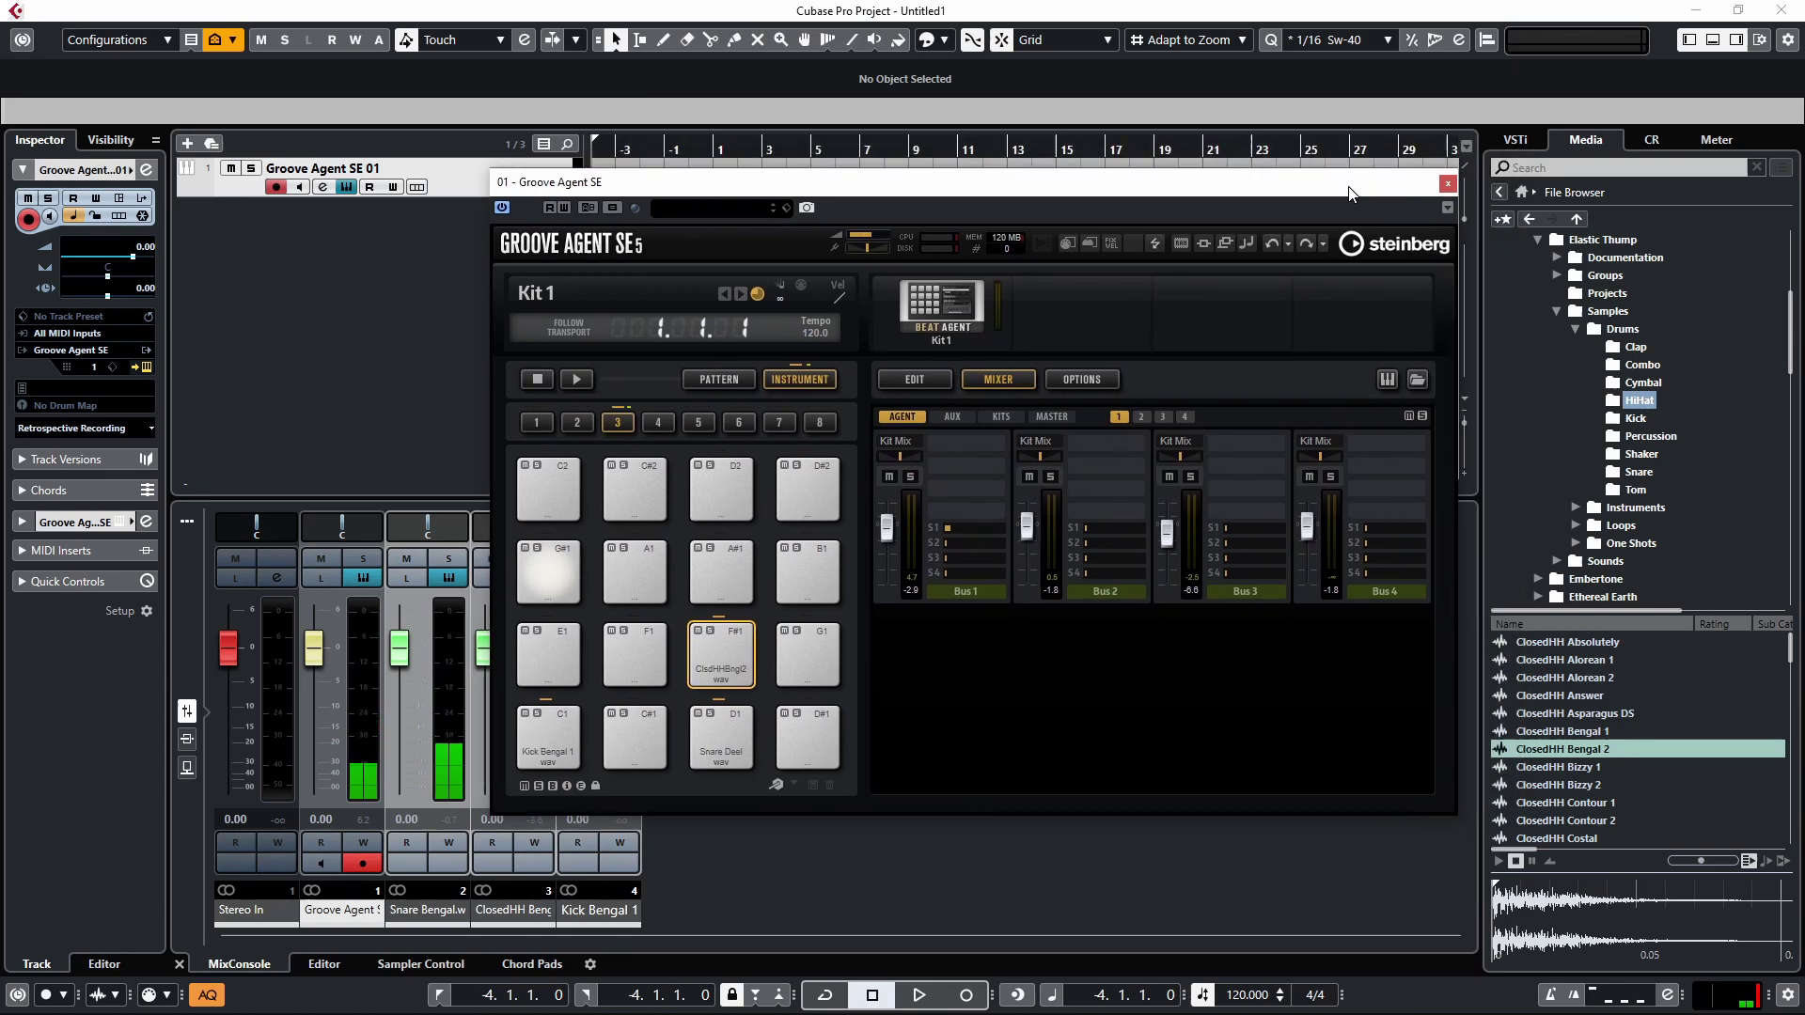
left_click(1514, 139)
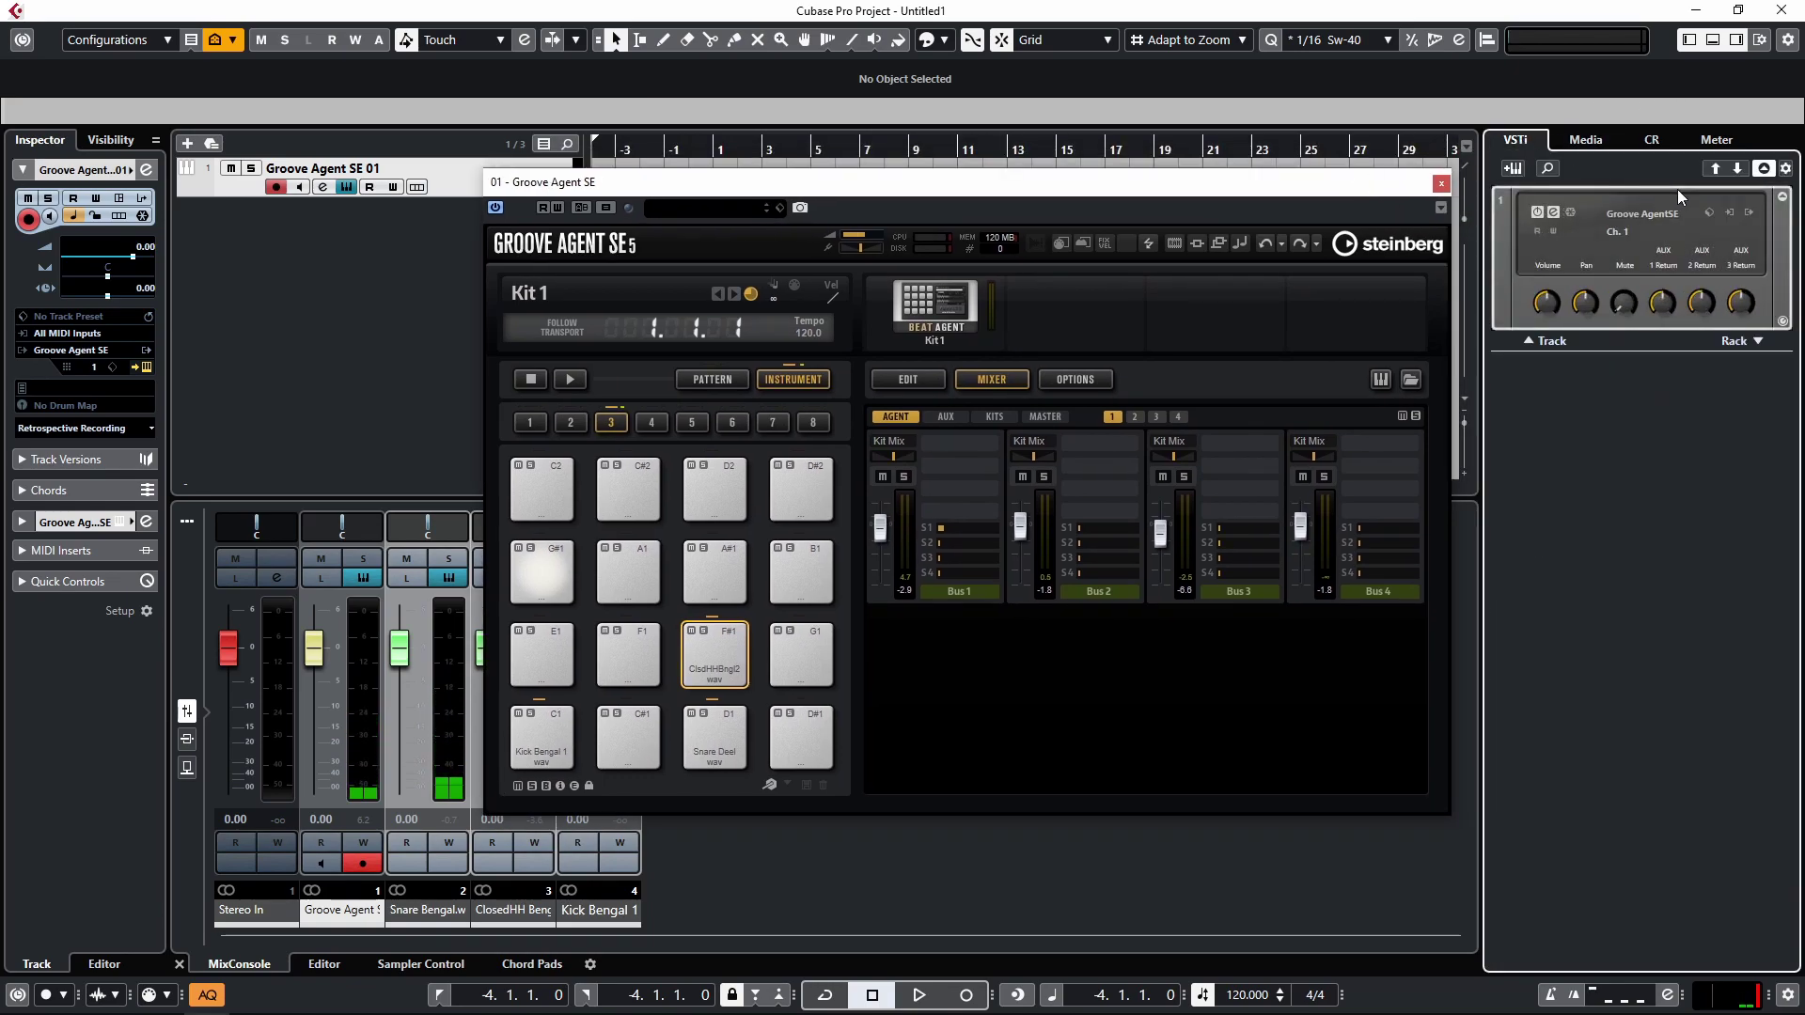
left_click(1747, 212)
left_click(1558, 286)
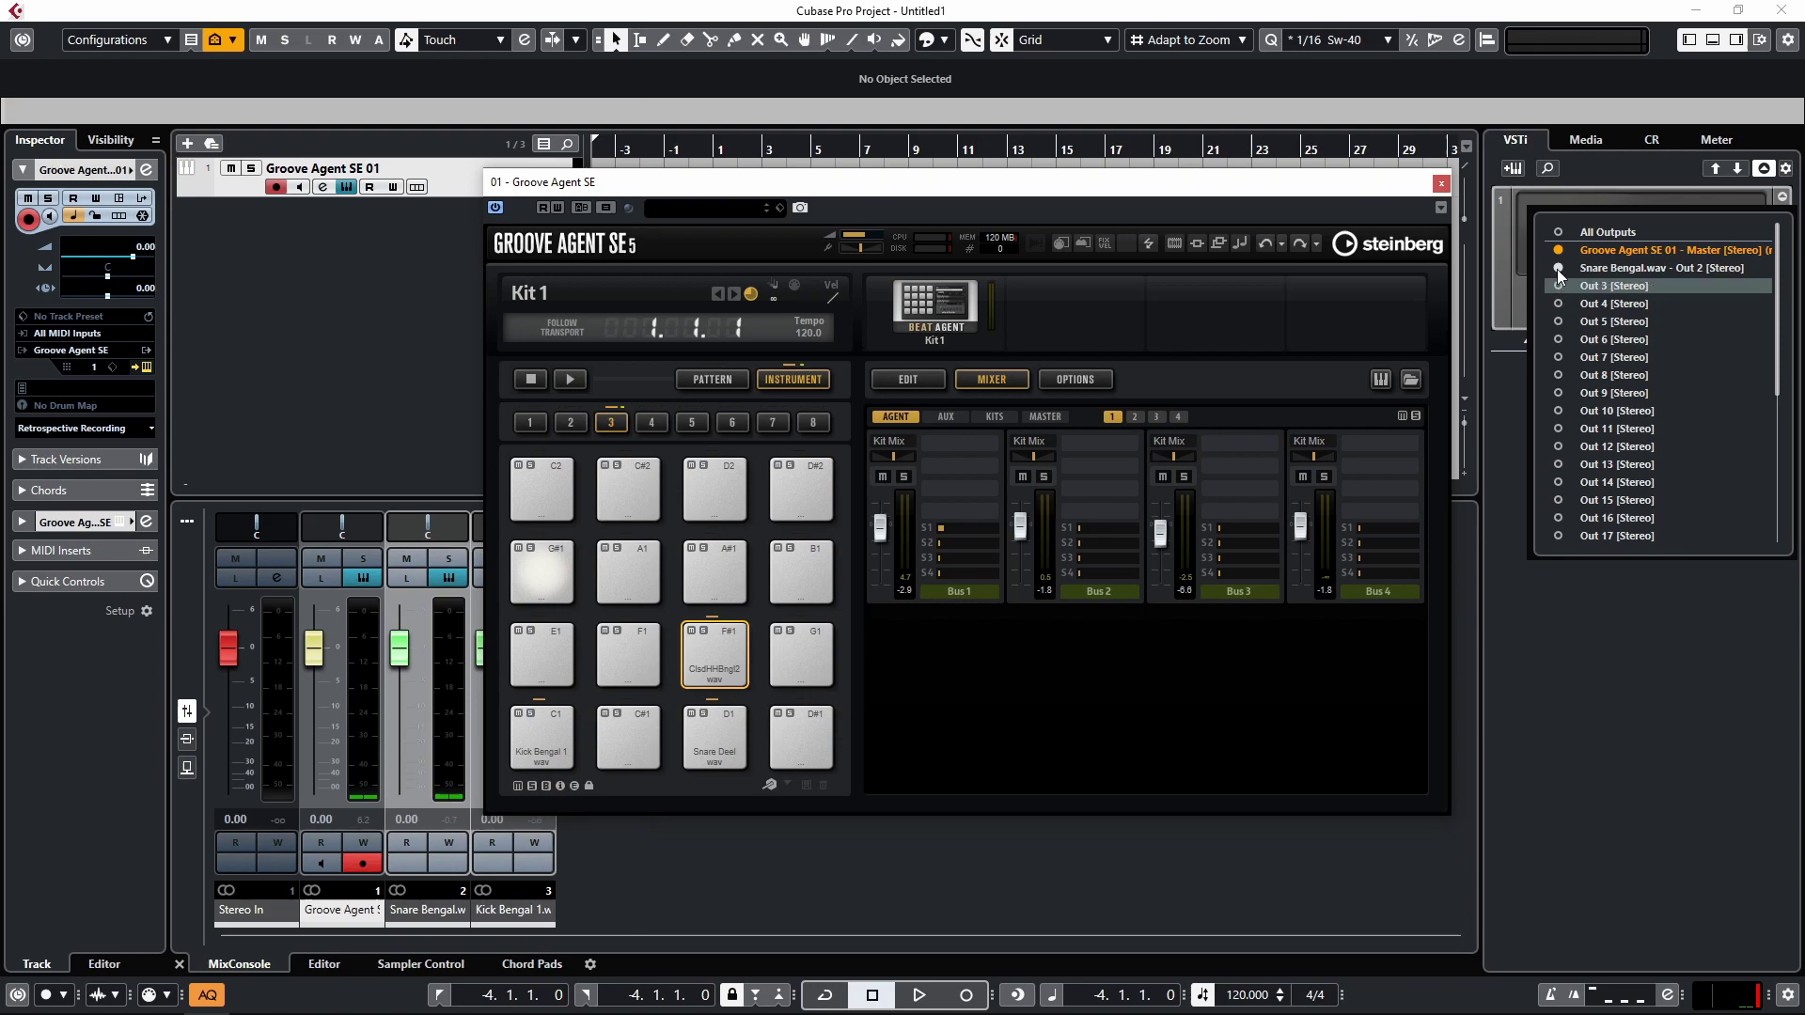
left_click(1558, 268)
left_click(1523, 470)
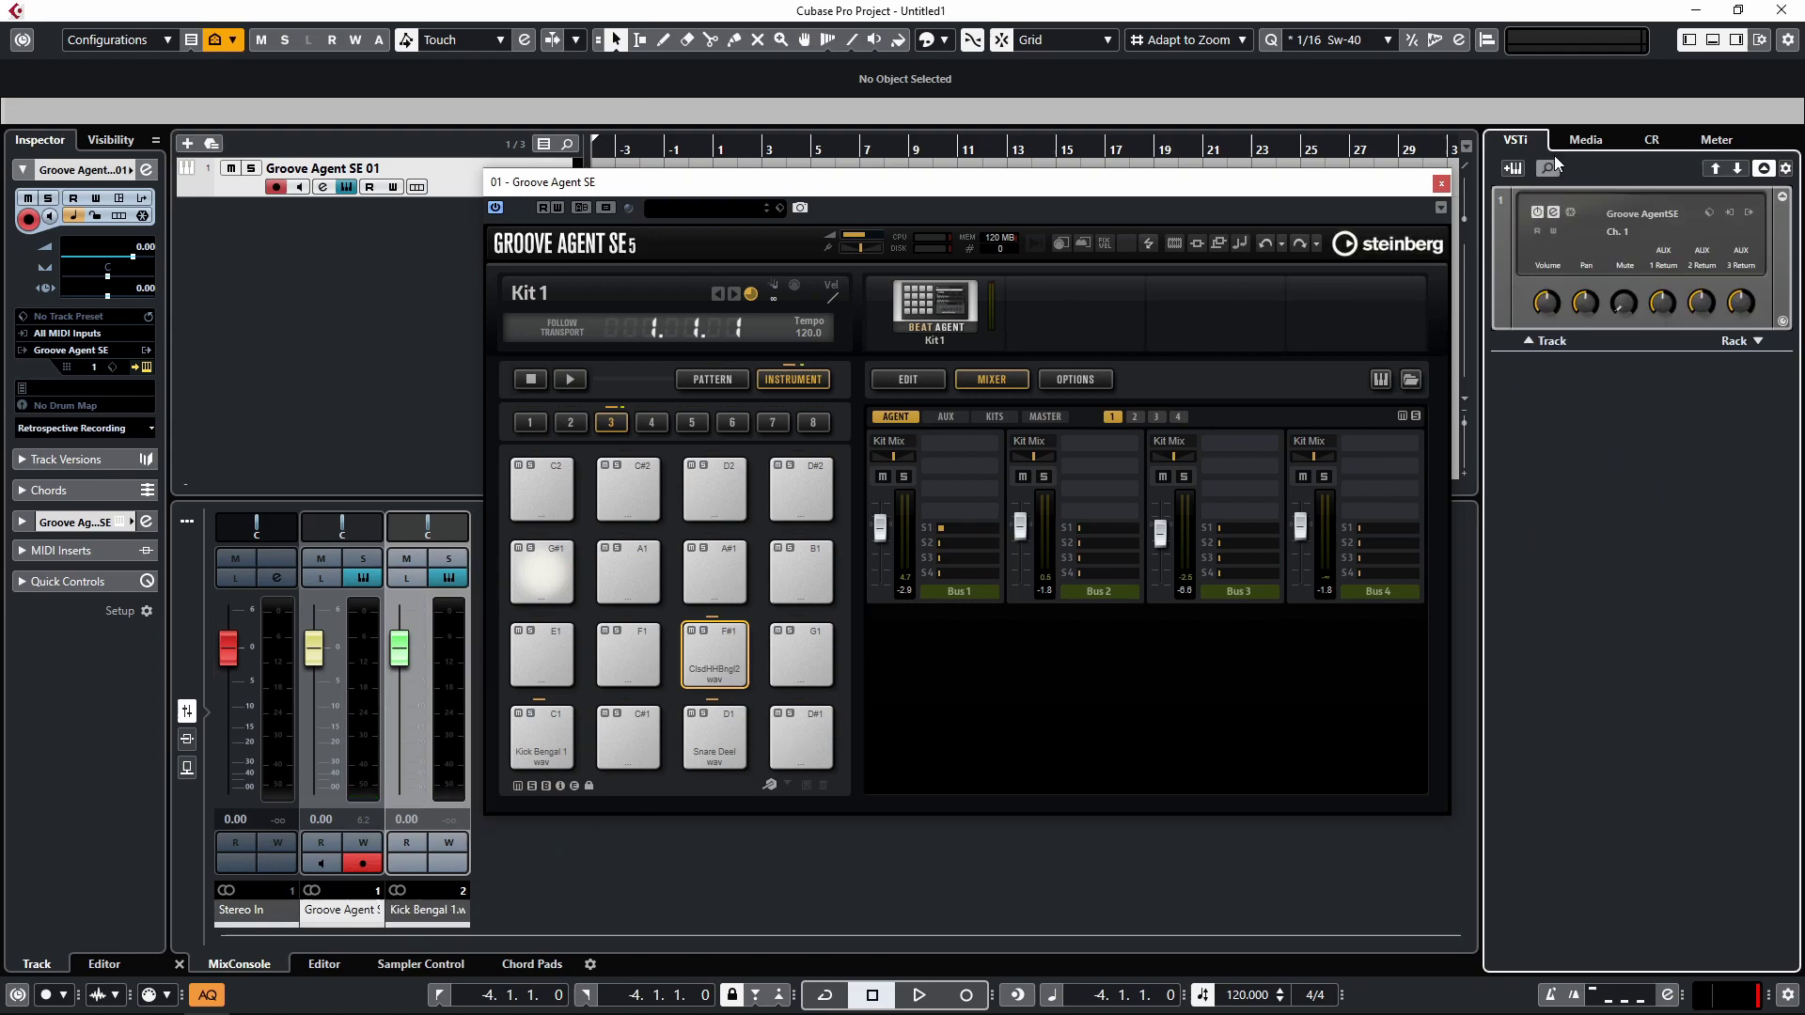
Step: Reactivate Out 2 and Out 3 so they appear as mixer channels
left_click(1735, 43)
left_click(1735, 42)
left_click(1748, 213)
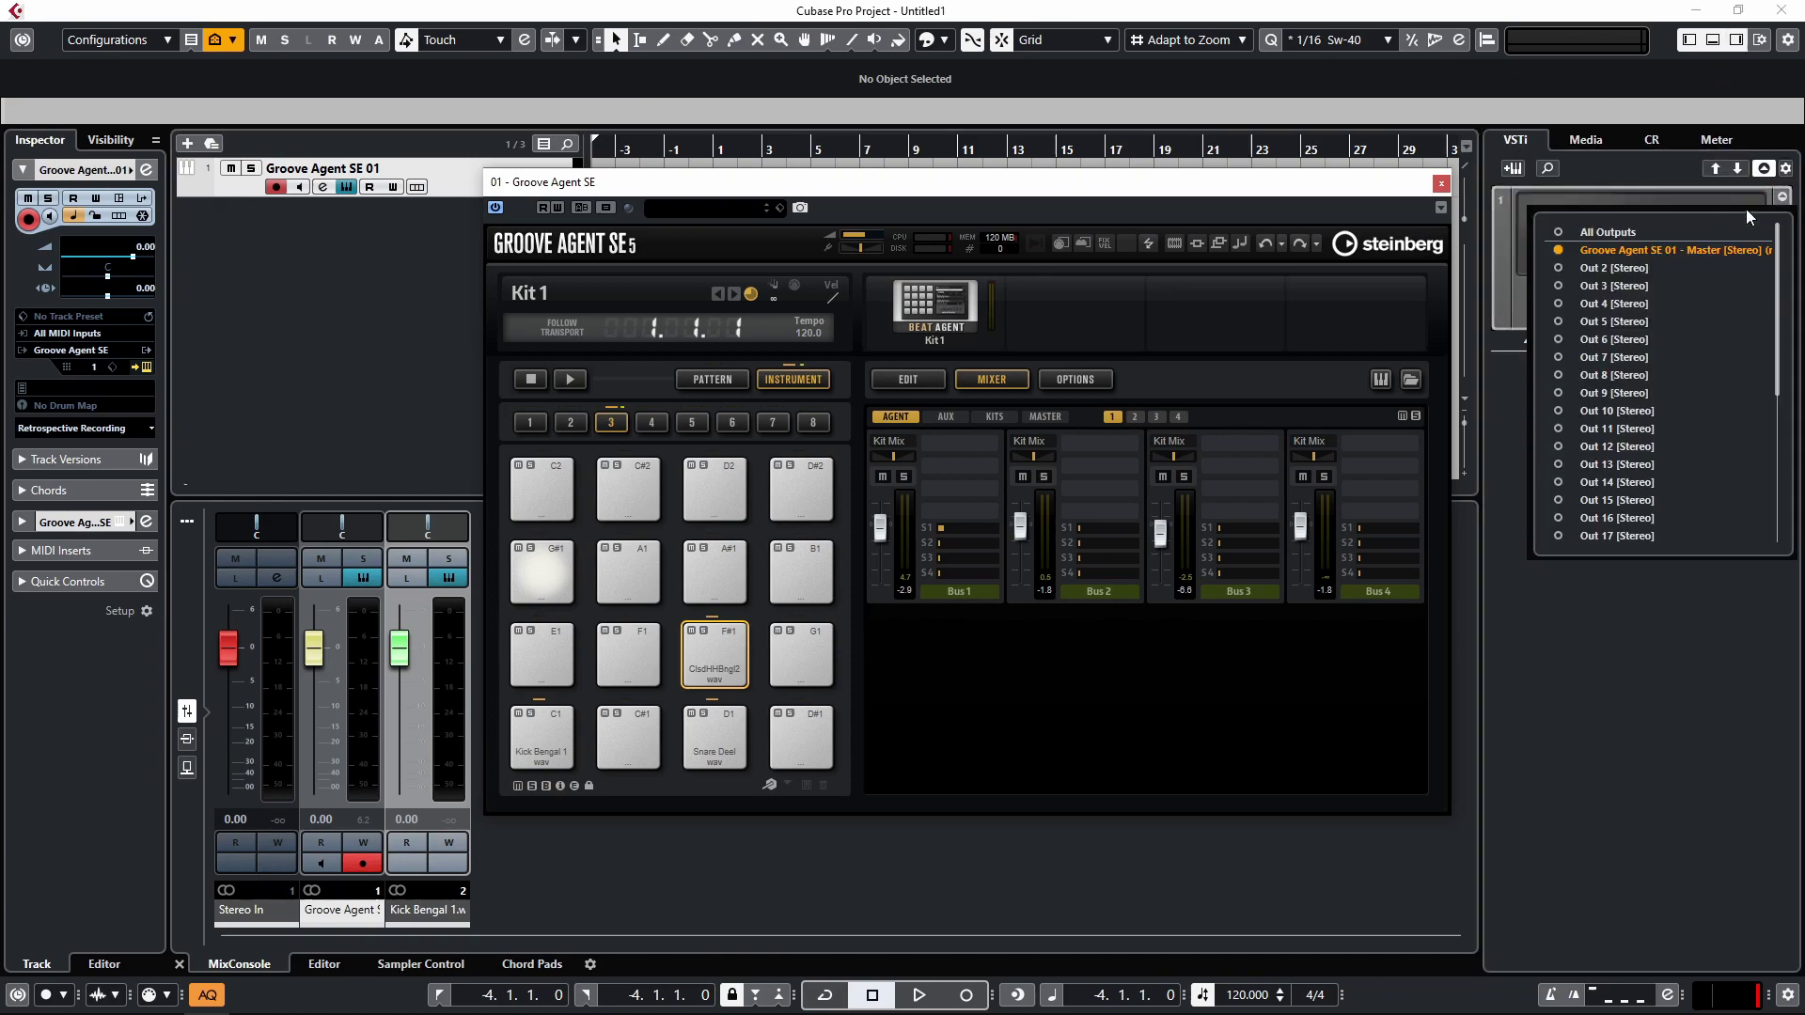
left_click(1559, 285)
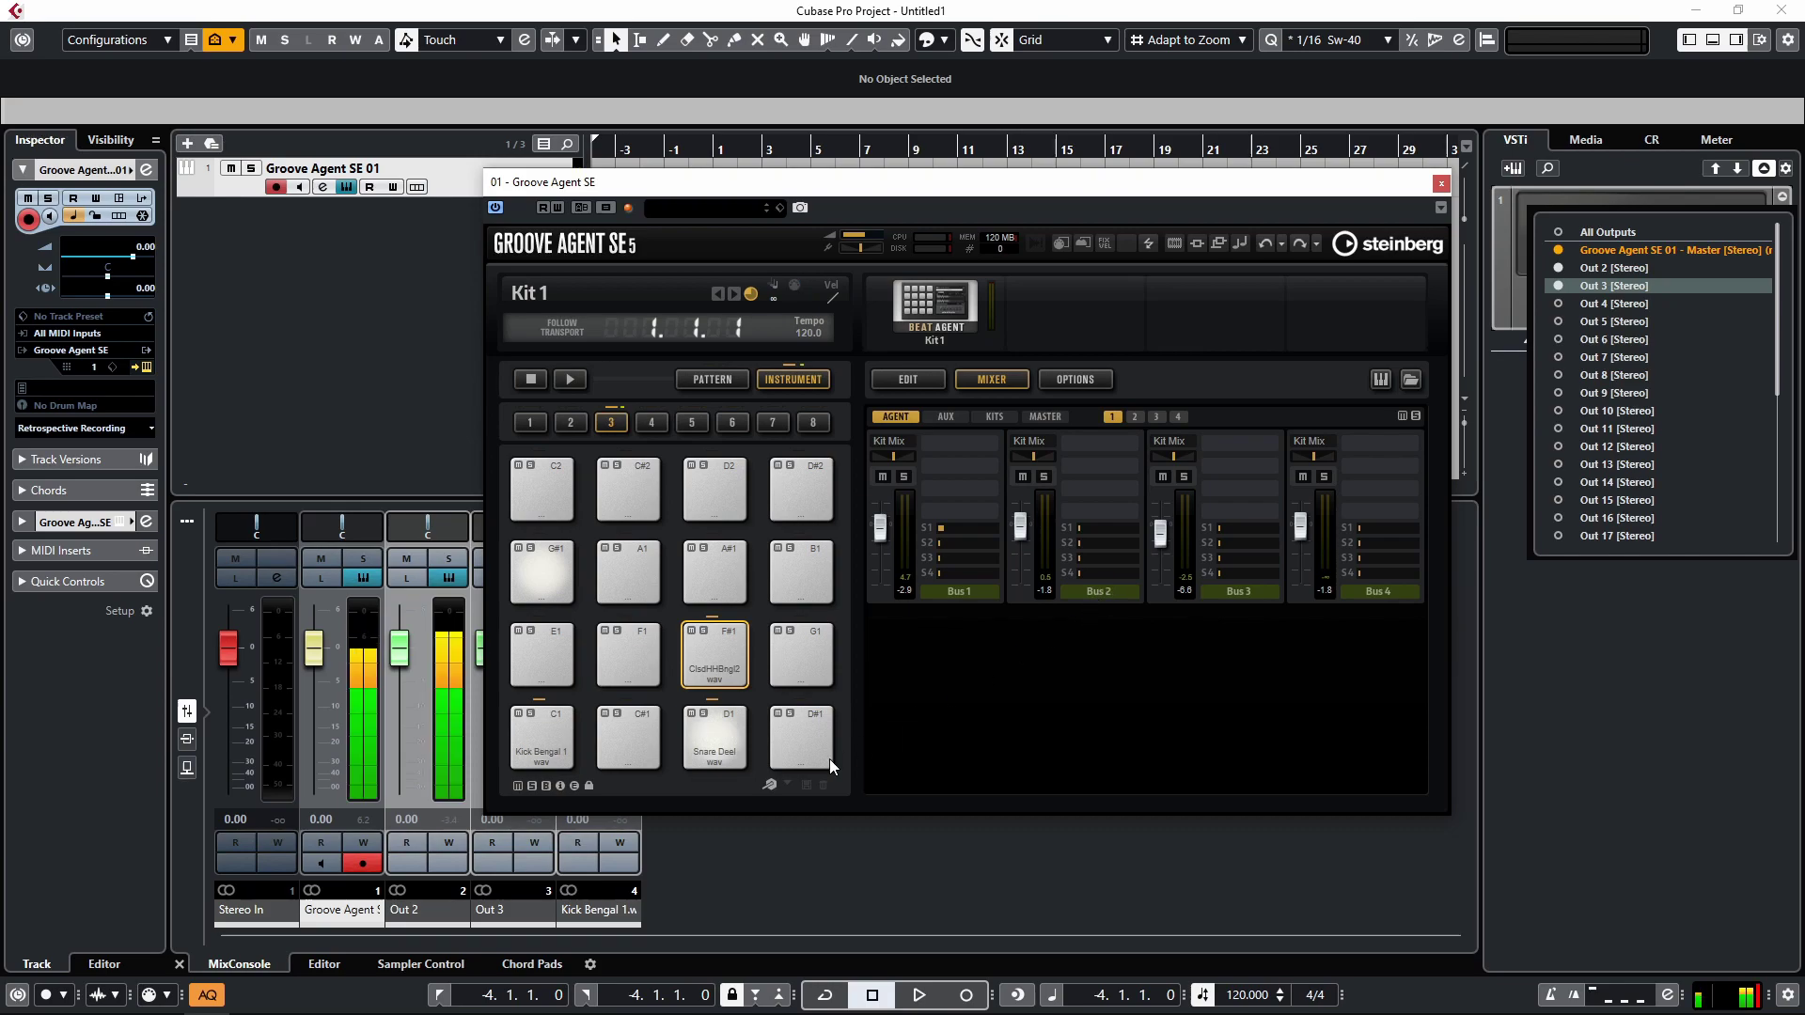
Step: Close the Groove Agent SE plugin window
left_click(958, 181)
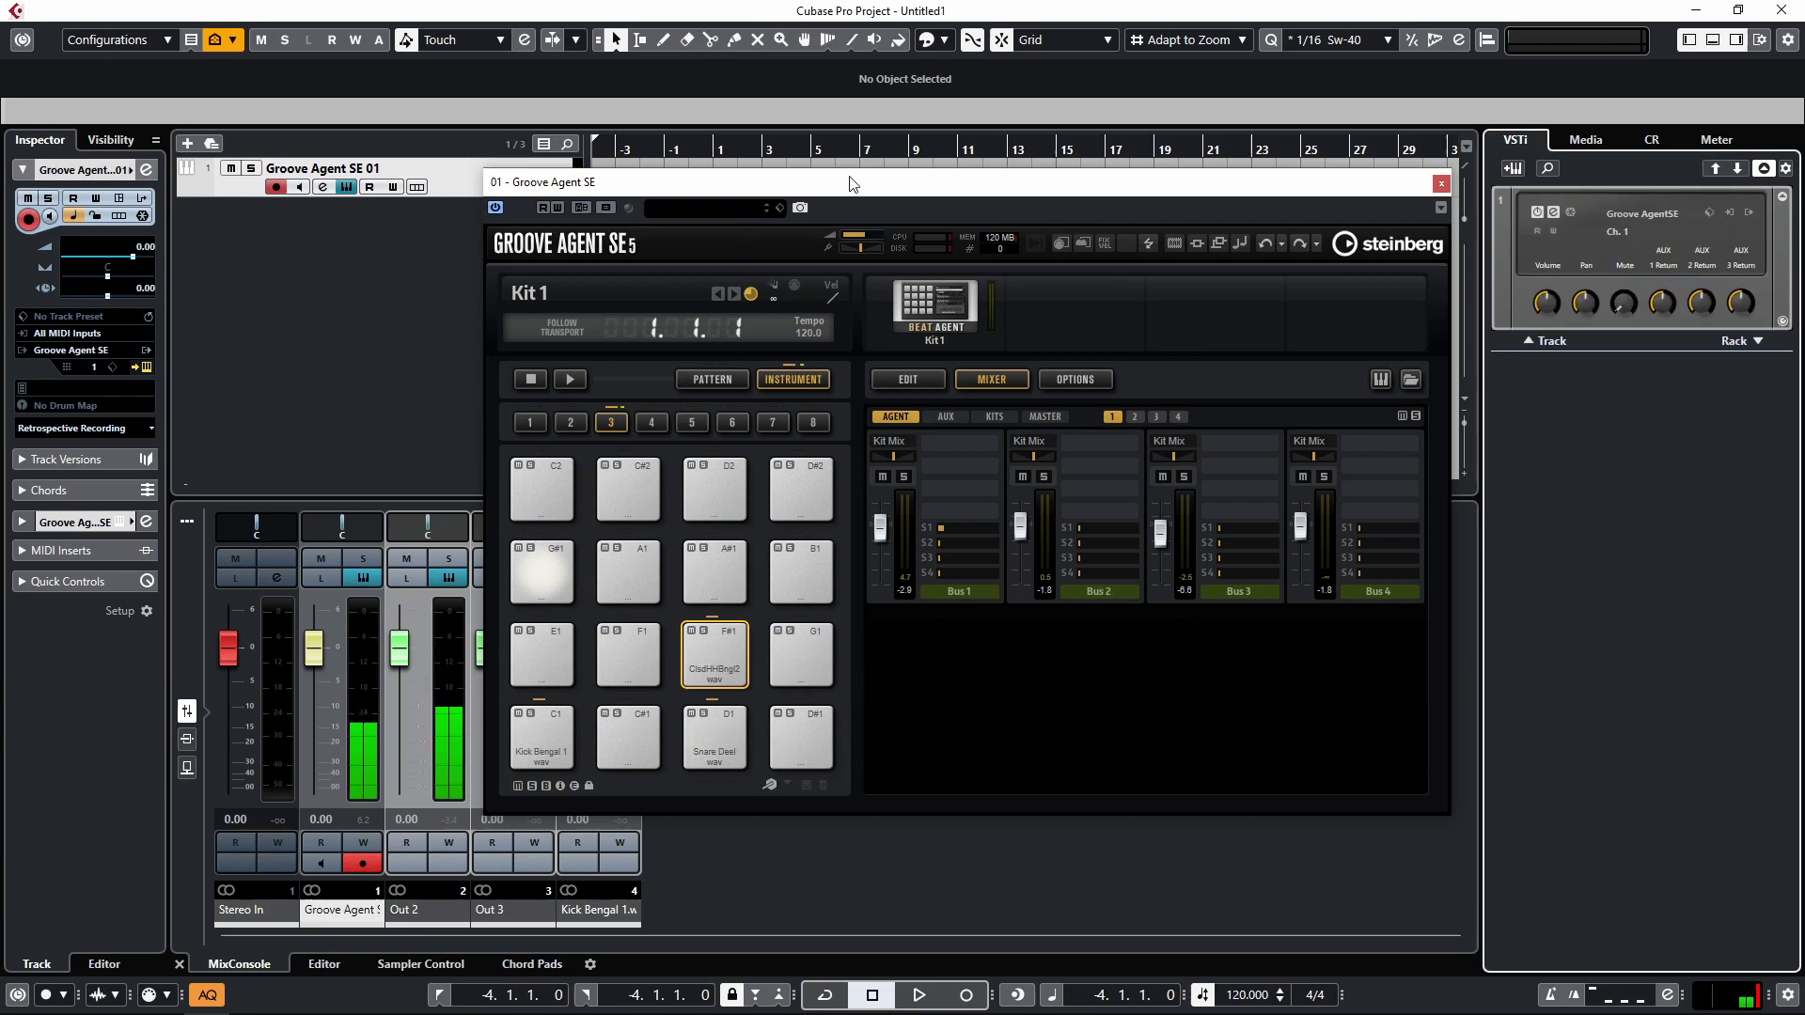
left_click_drag(958, 181, 1089, 179)
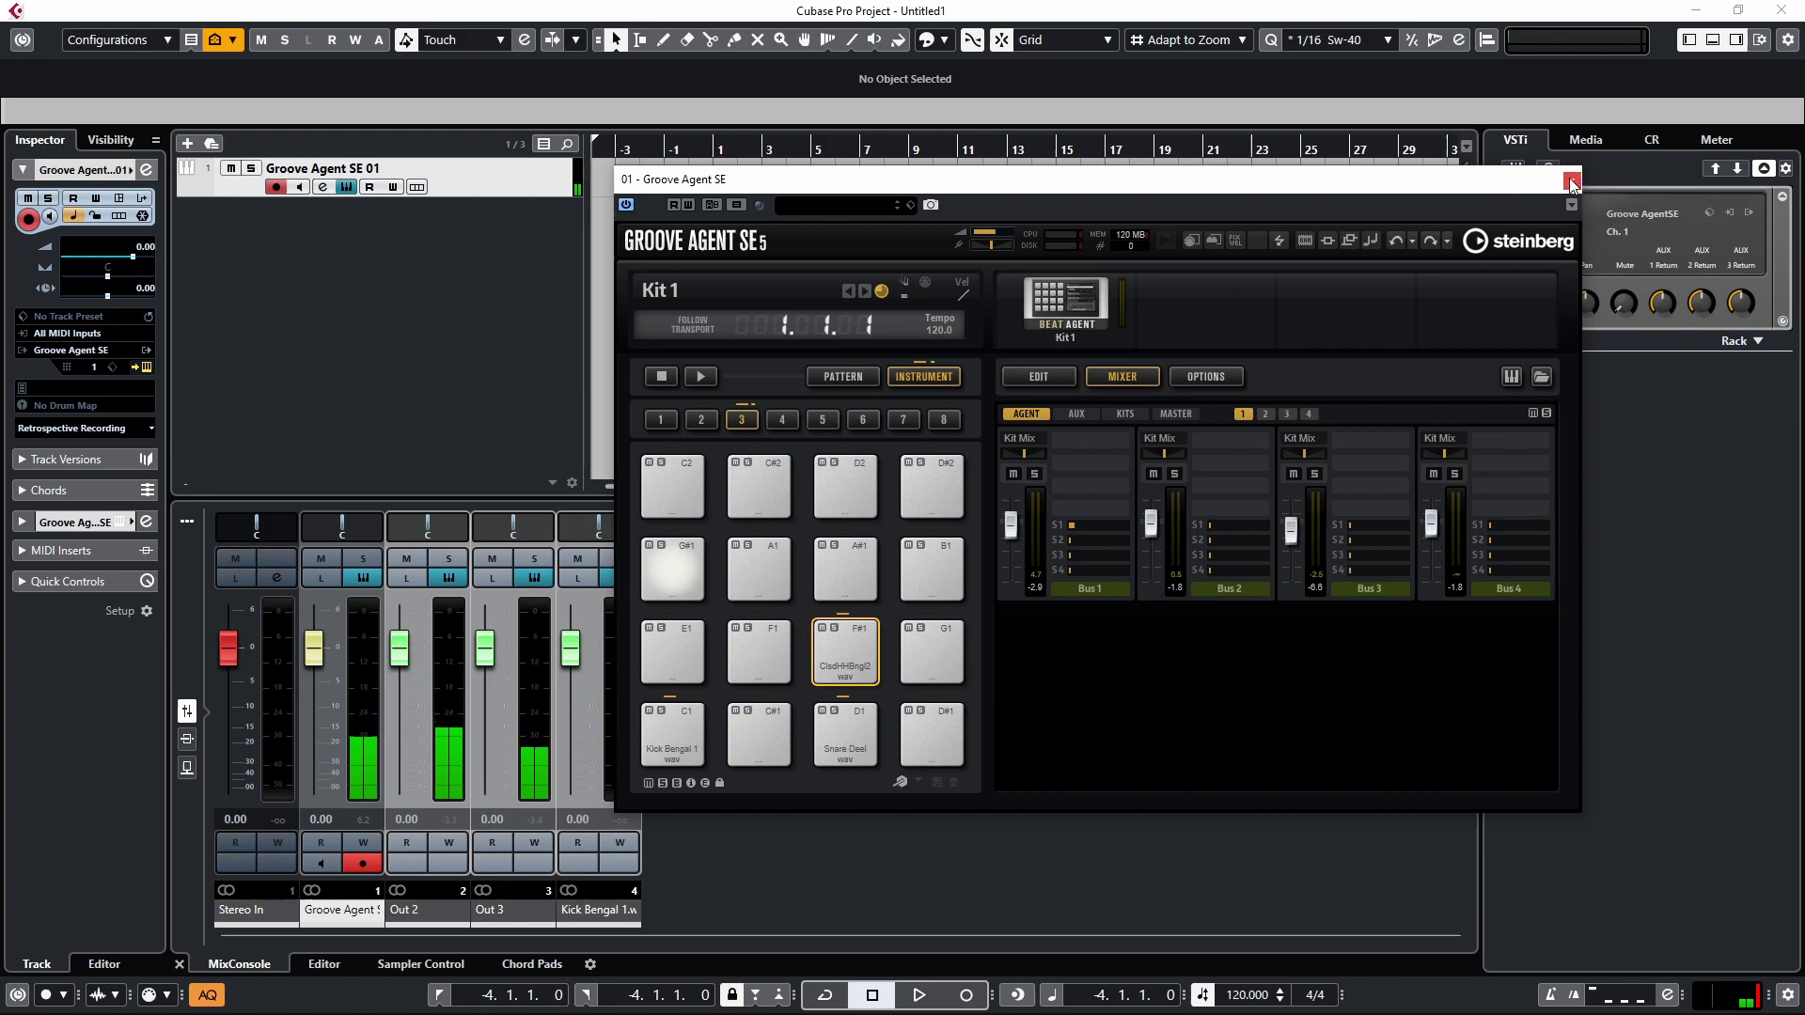
key("Escape")
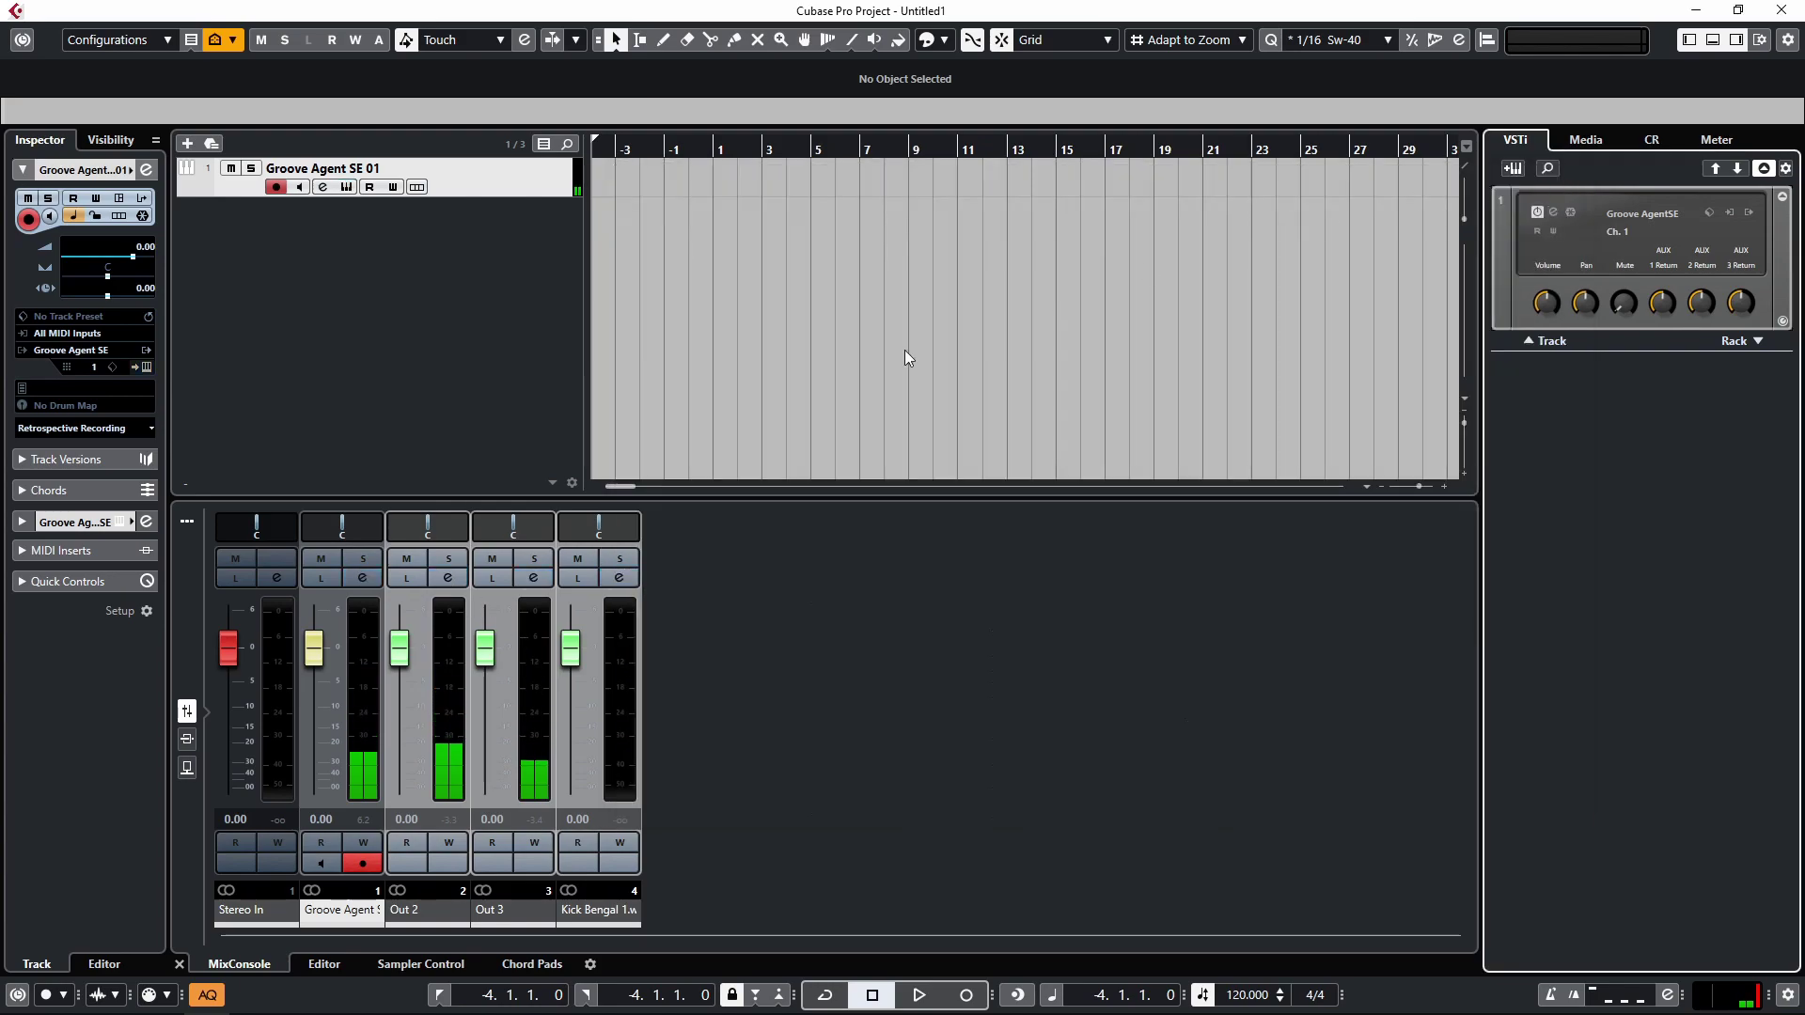
Step: Inspect the Groove Agent channel's EQ and inserts in Edit Channel Settings, then close it
left_click(363, 579)
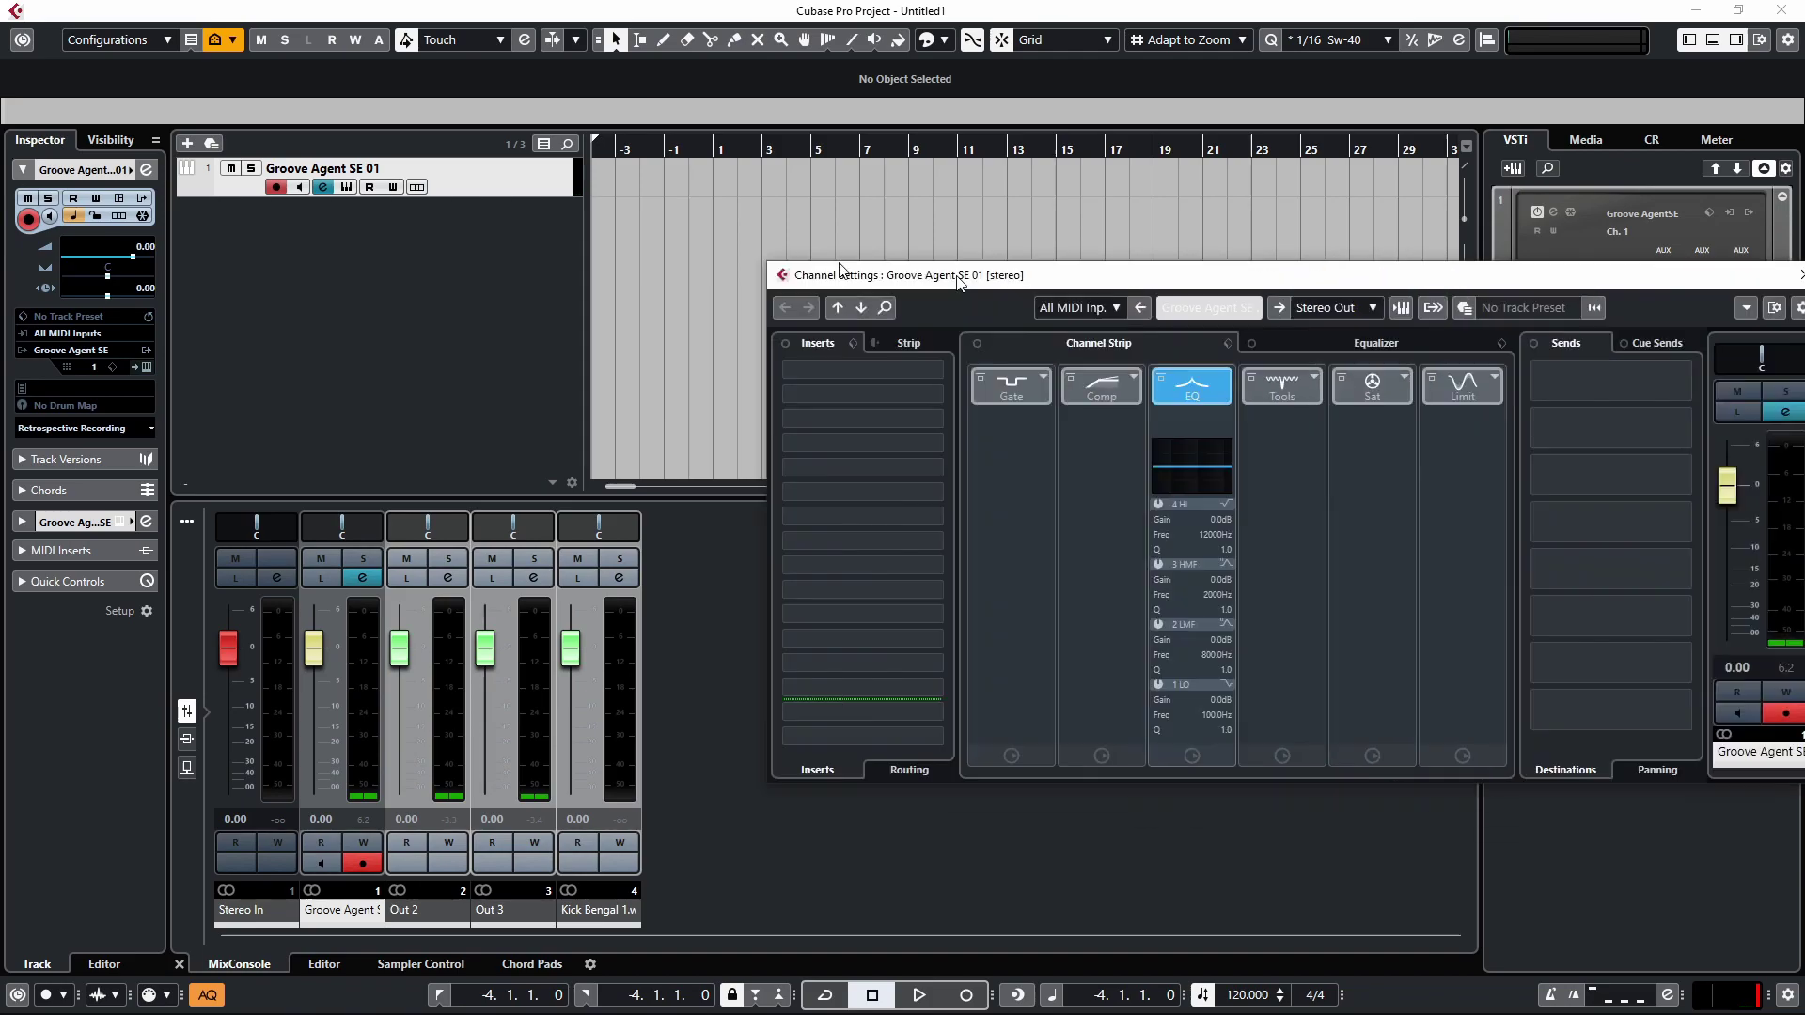
left_click_drag(960, 277, 533, 268)
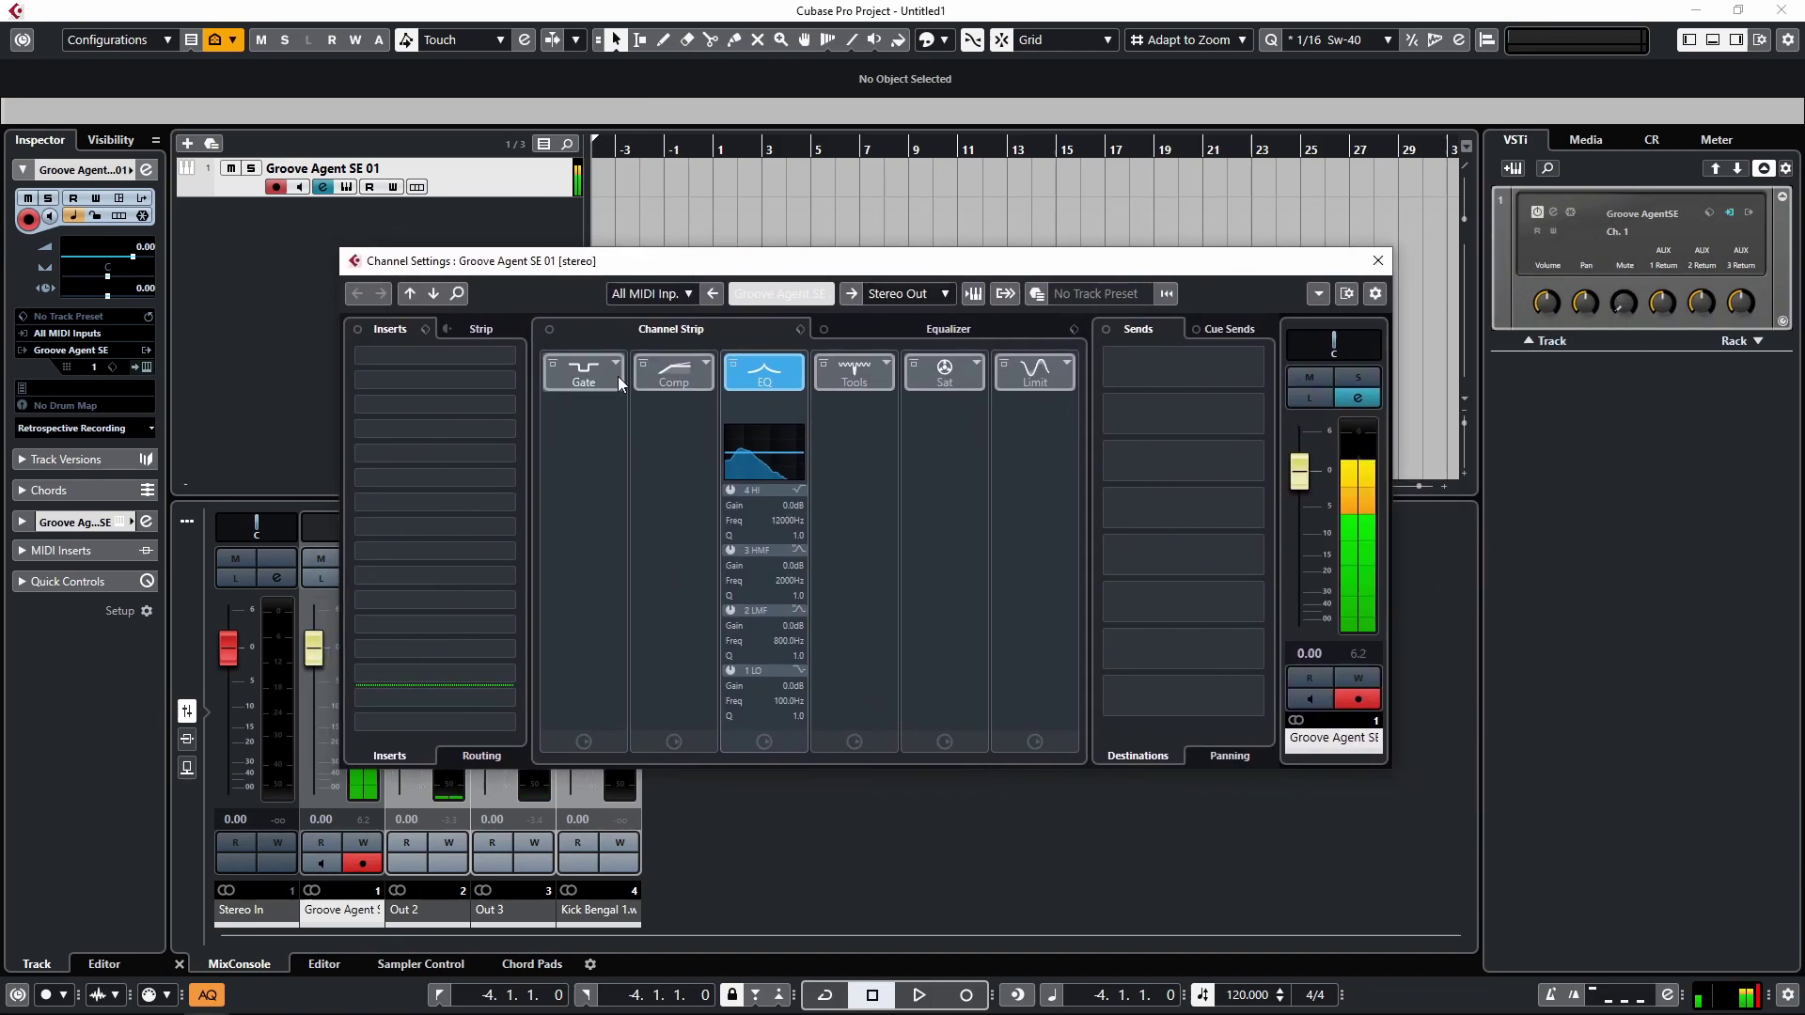
left_click(764, 453)
left_click(435, 355)
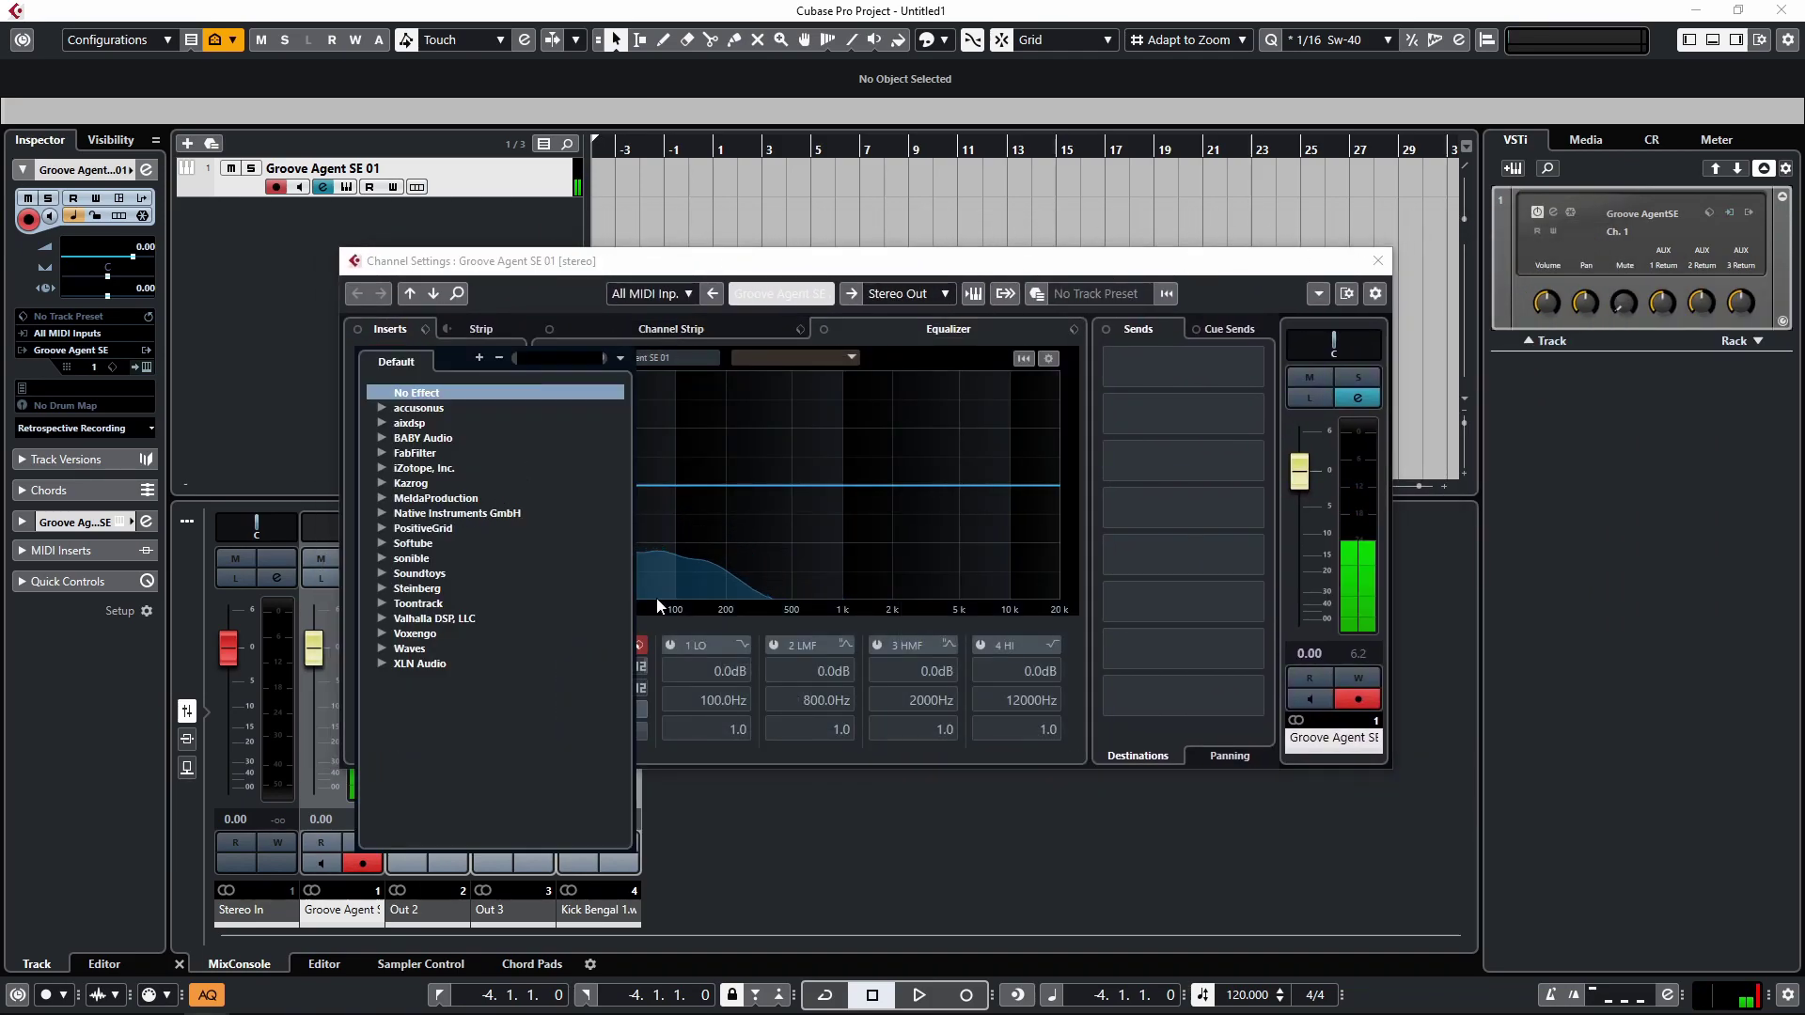
key("Escape")
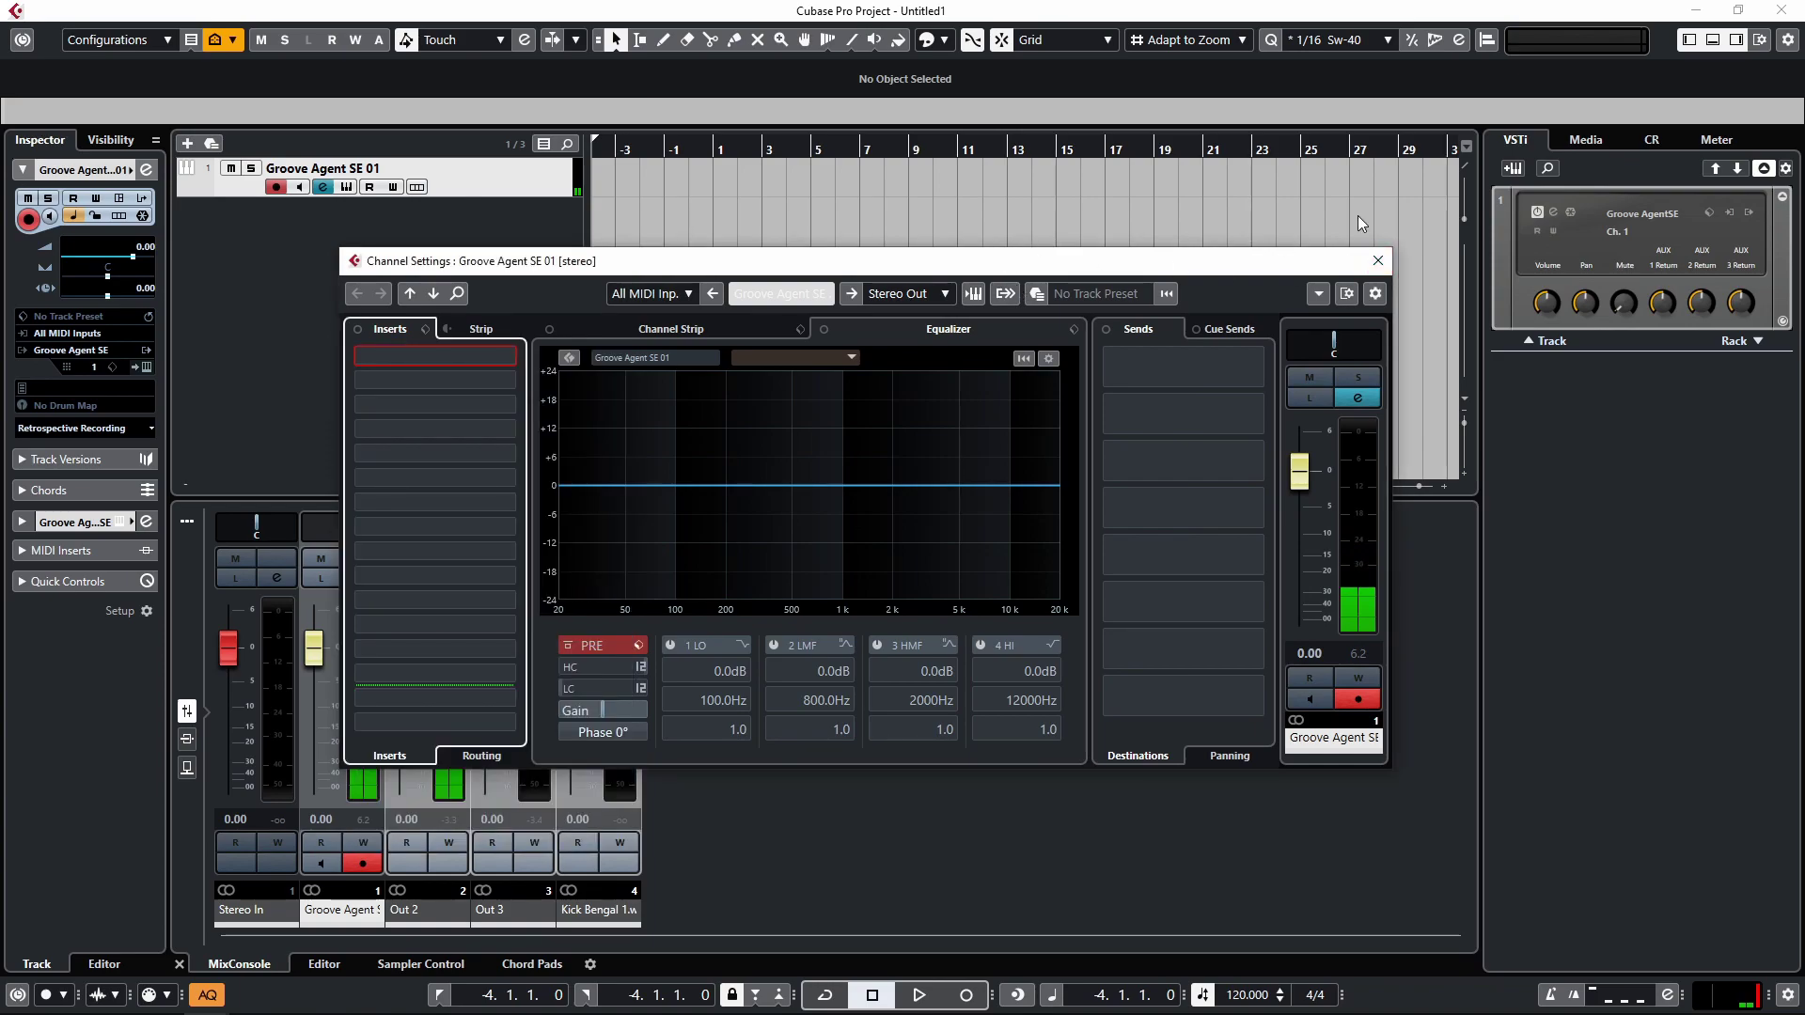
left_click(1379, 260)
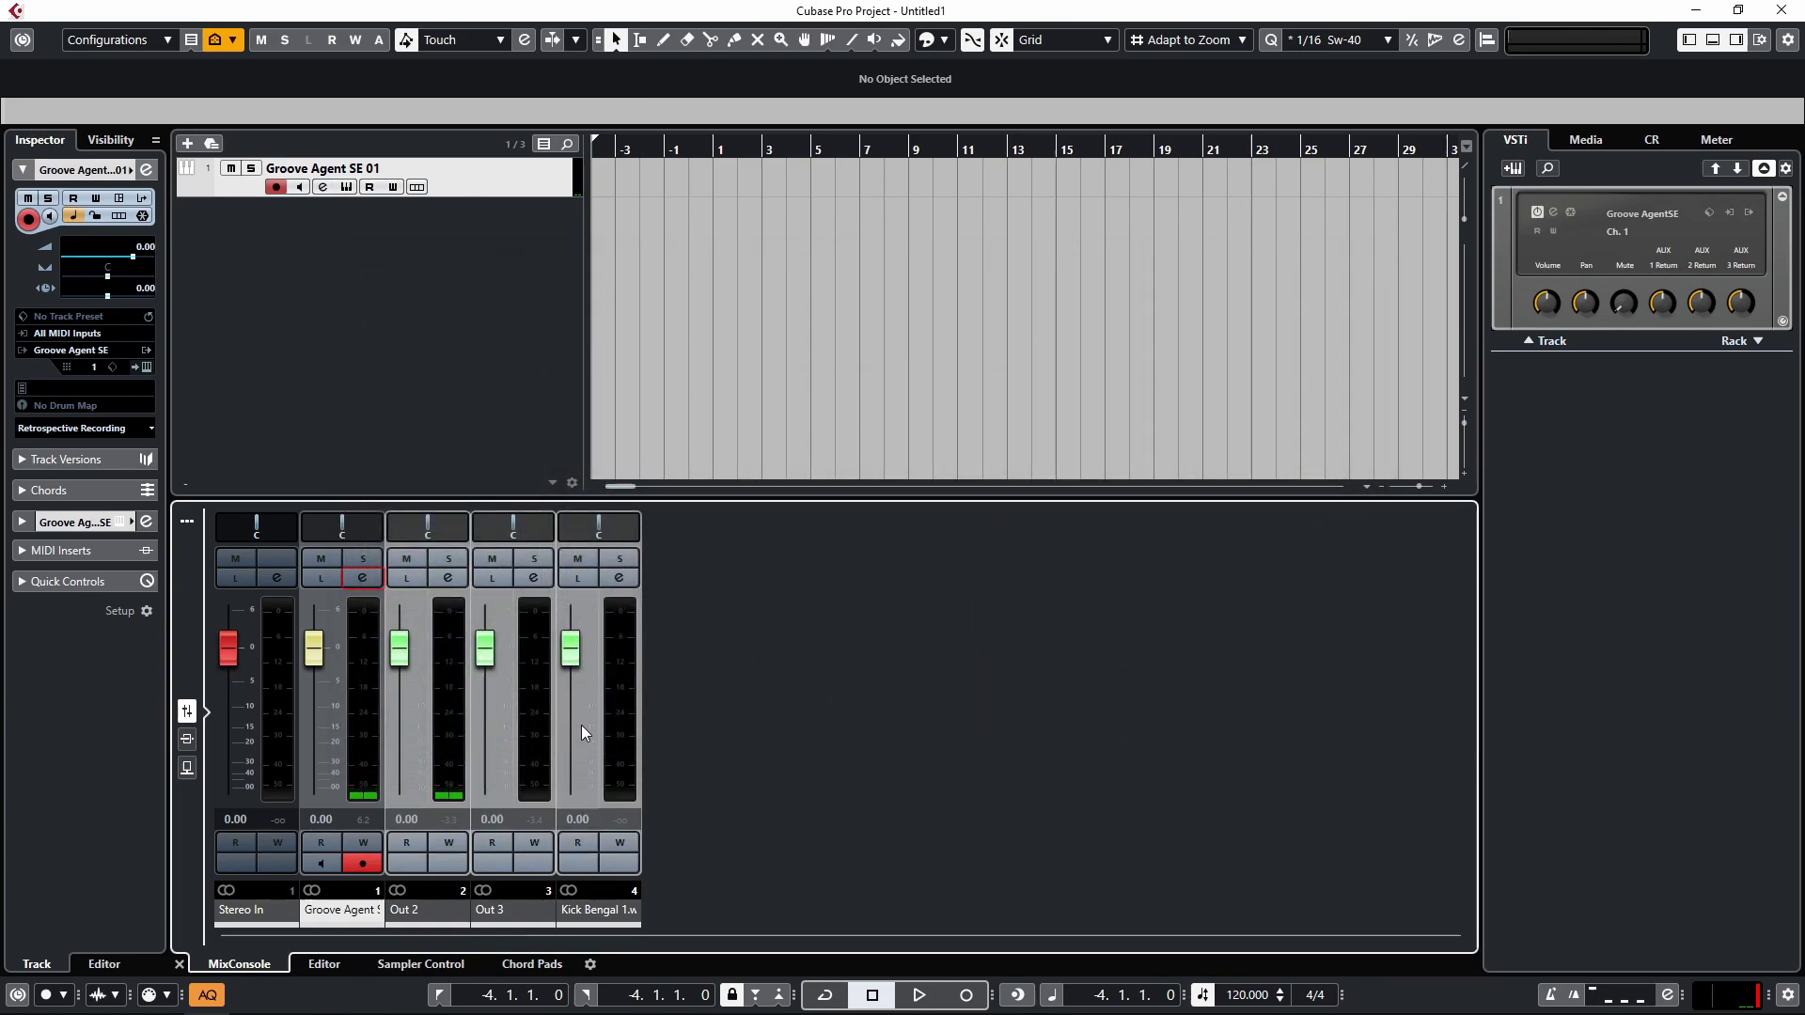